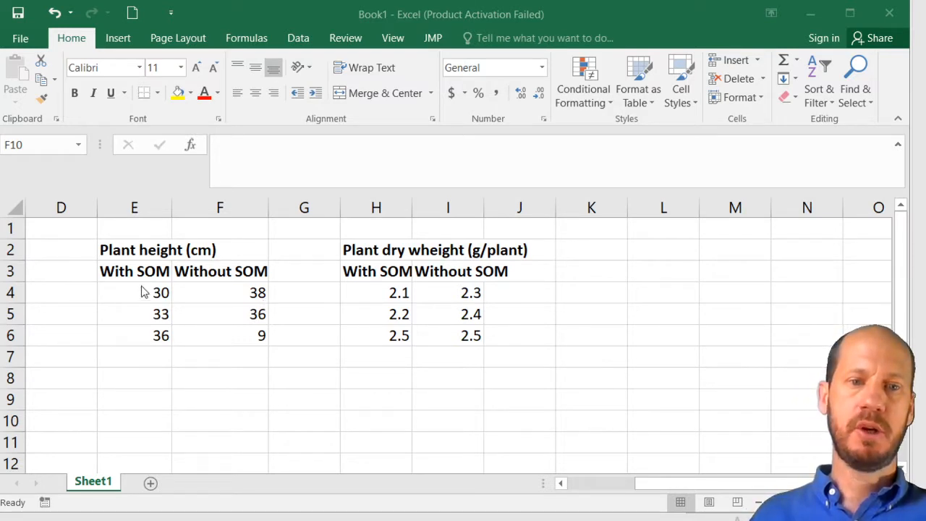
Label the three data rows Rep 1, Rep 2 and Rep 3 in cells D4 to D6
{"action": "left_click", "coordinate": [79, 297]}
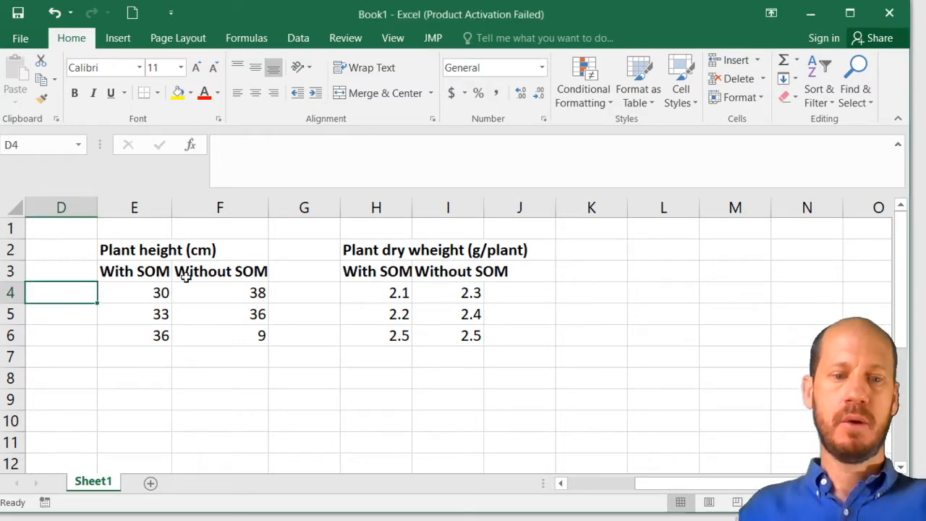
{"action": "type", "text": "Rep 1"}
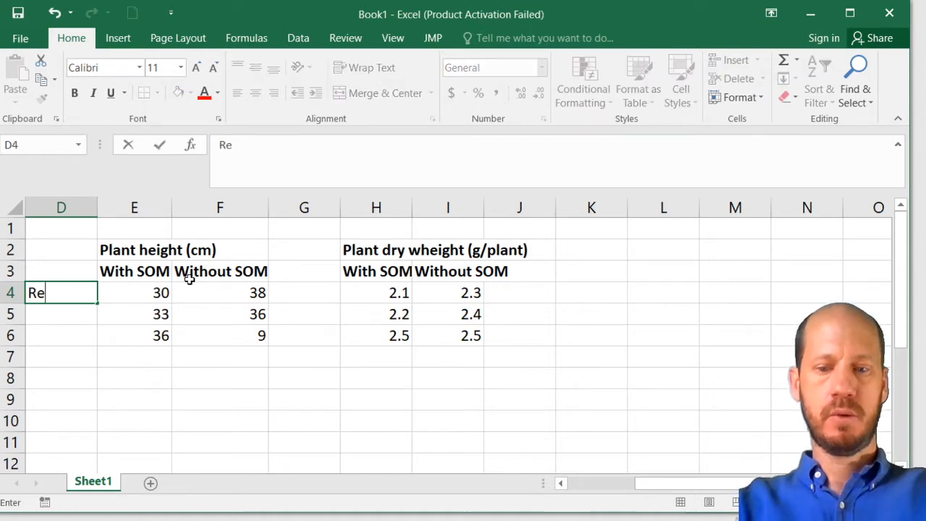
{"action": "key", "text": "Return"}
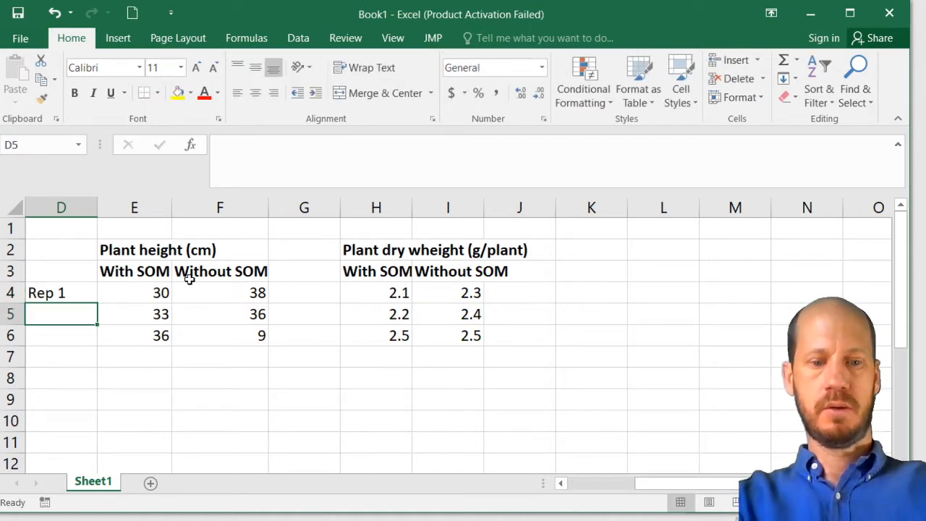
{"action": "type", "text": "Rea"}
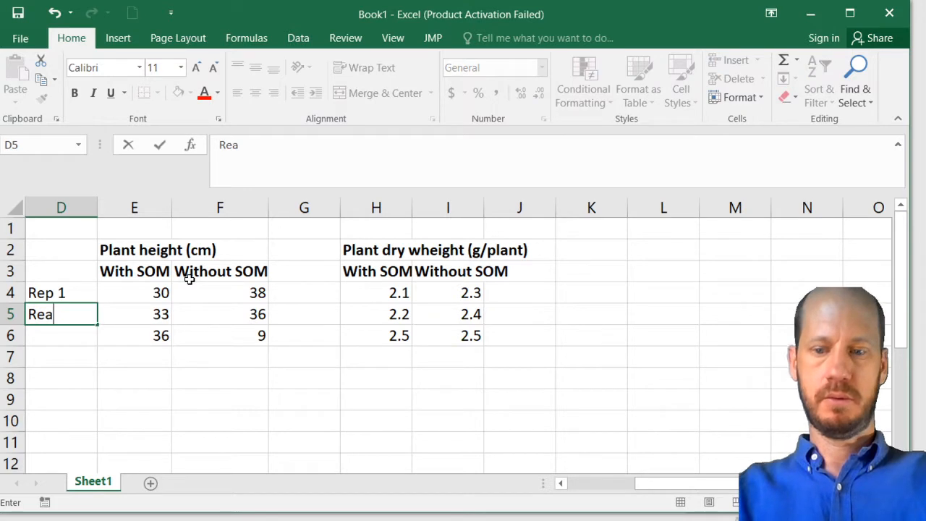
{"action": "key", "text": "BackSpace"}
{"action": "type", "text": "p 2"}
{"action": "key", "text": "Return"}
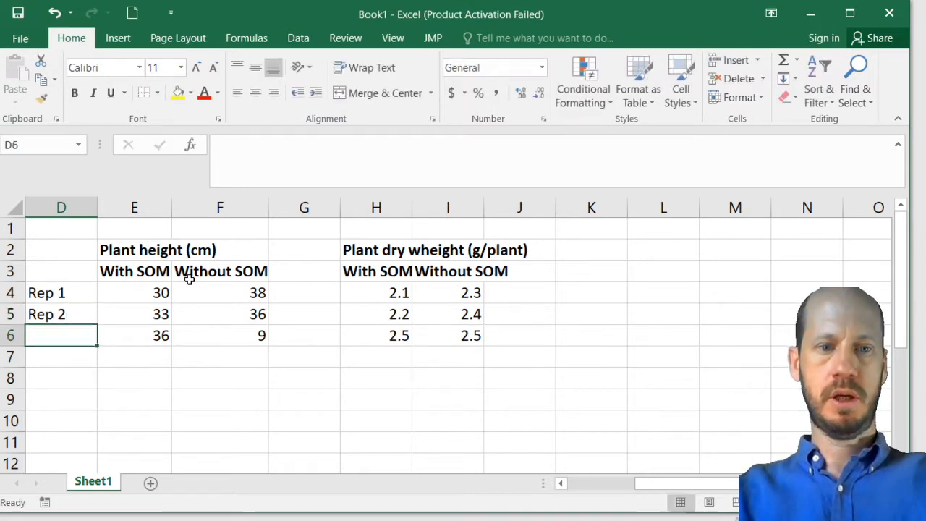
{"action": "type", "text": "Re"}
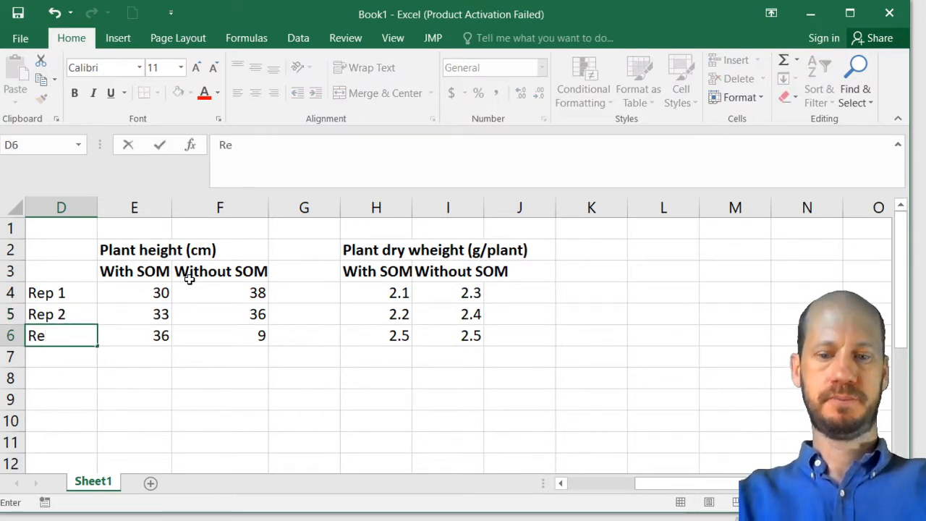
{"action": "type", "text": "p 3"}
{"action": "key", "text": "Return"}
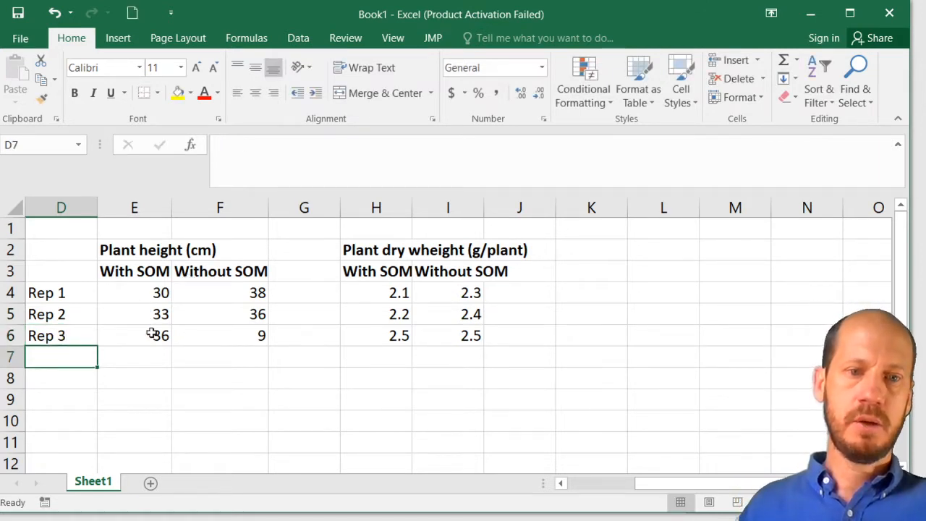
Add the row labels Average in D7 and Stand. Dev. in D8, and autofit column D to its contents
{"action": "left_click", "coordinate": [106, 361]}
{"action": "left_click", "coordinate": [60, 361]}
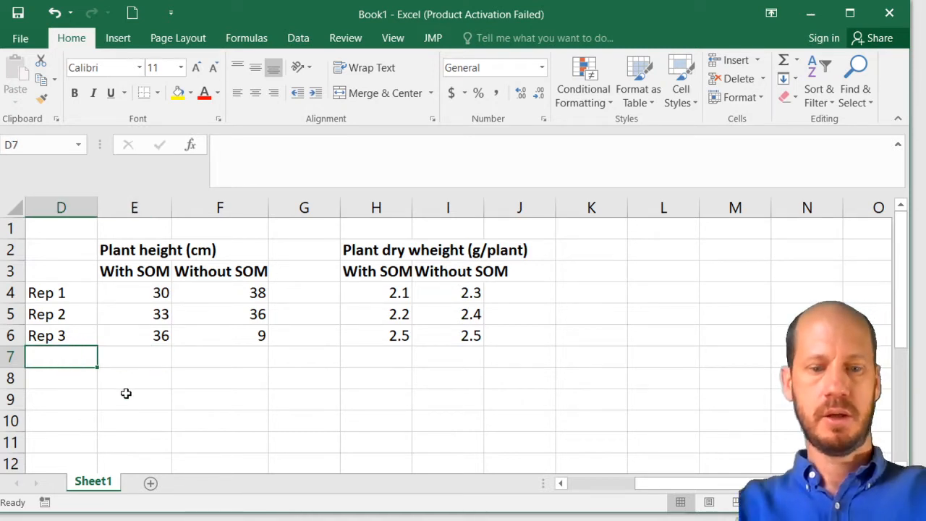
{"action": "type", "text": "Average"}
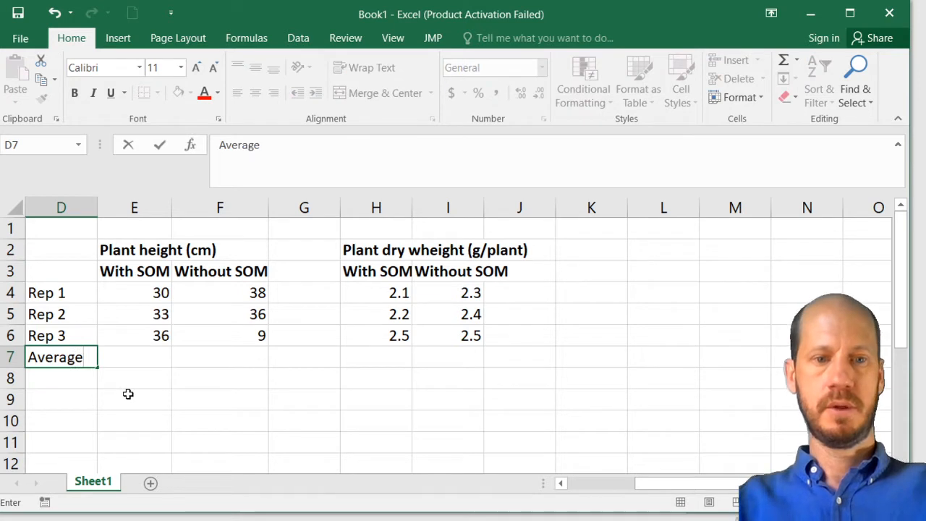
{"action": "key", "text": "Return"}
{"action": "type", "text": "Stan"}
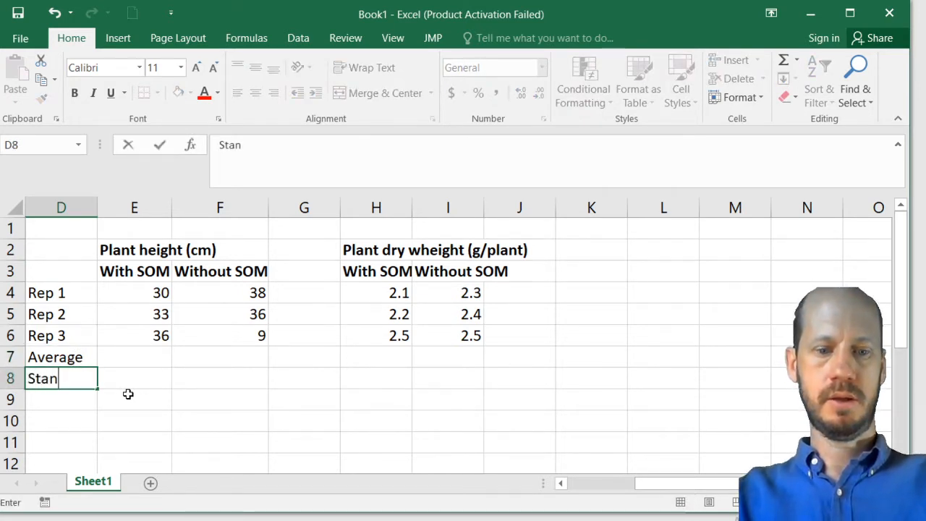
{"action": "type", "text": "d. Dev"}
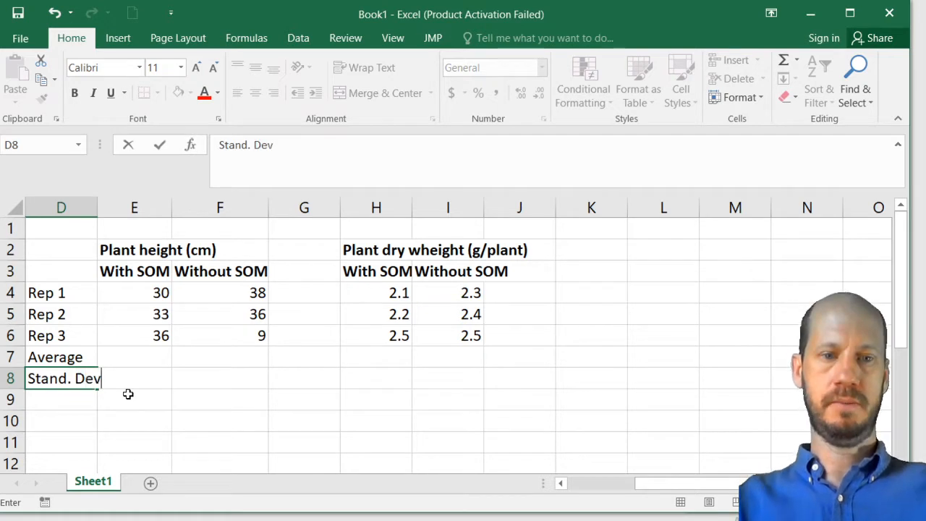
{"action": "type", "text": "."}
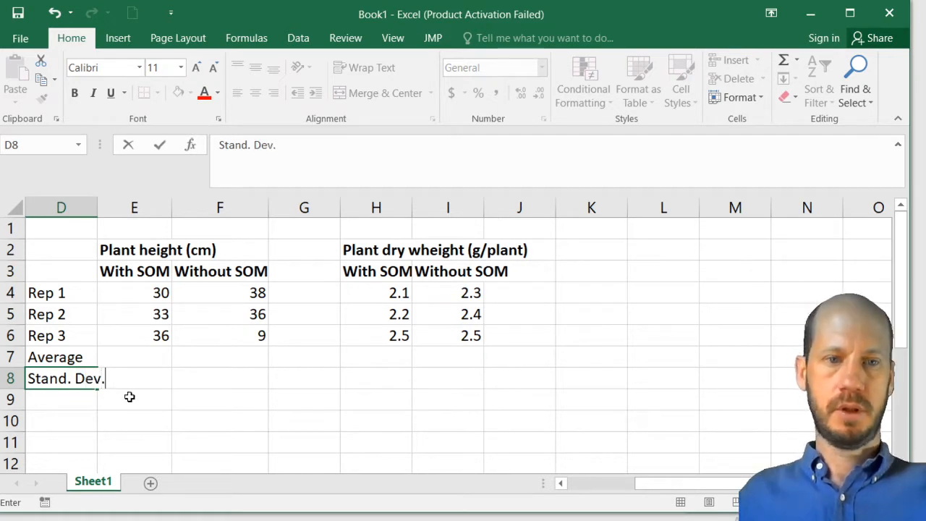
{"action": "left_click", "coordinate": [93, 204]}
{"action": "double_click", "coordinate": [97, 203]}
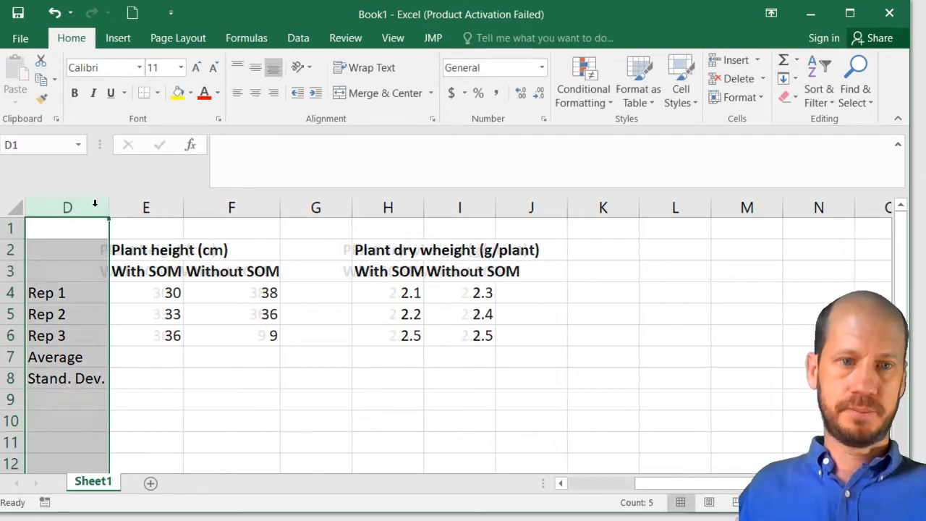
Calculate the average plant height with SOM in E7 using =average(E4:E6)
{"action": "left_click", "coordinate": [164, 353]}
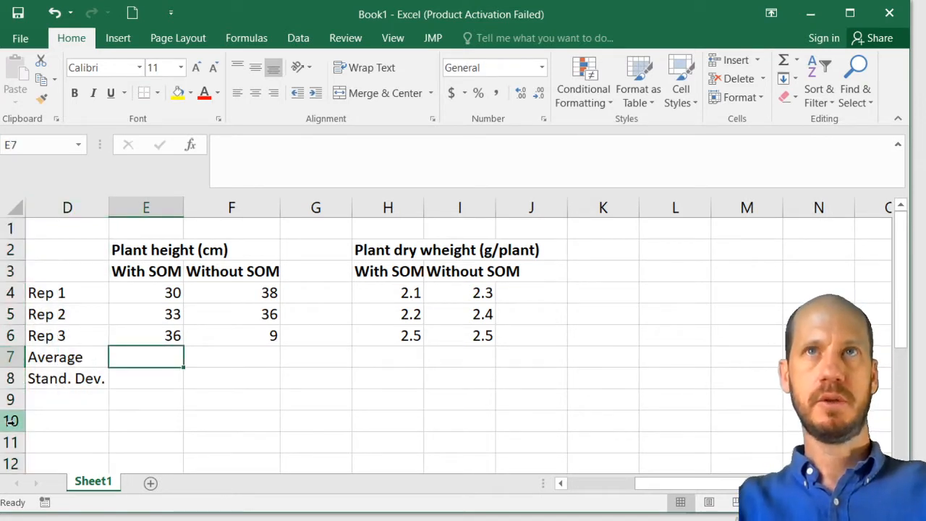
{"action": "type", "text": "="}
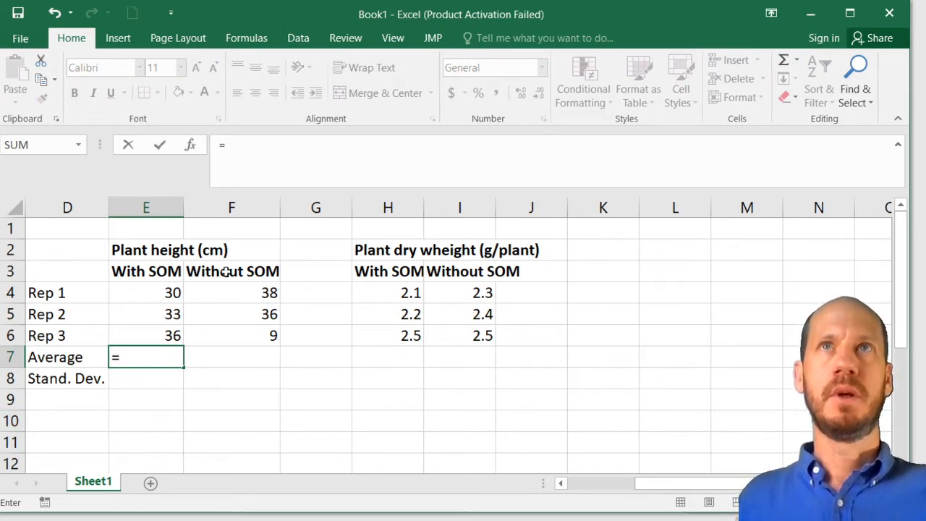
{"action": "left_click", "coordinate": [150, 356]}
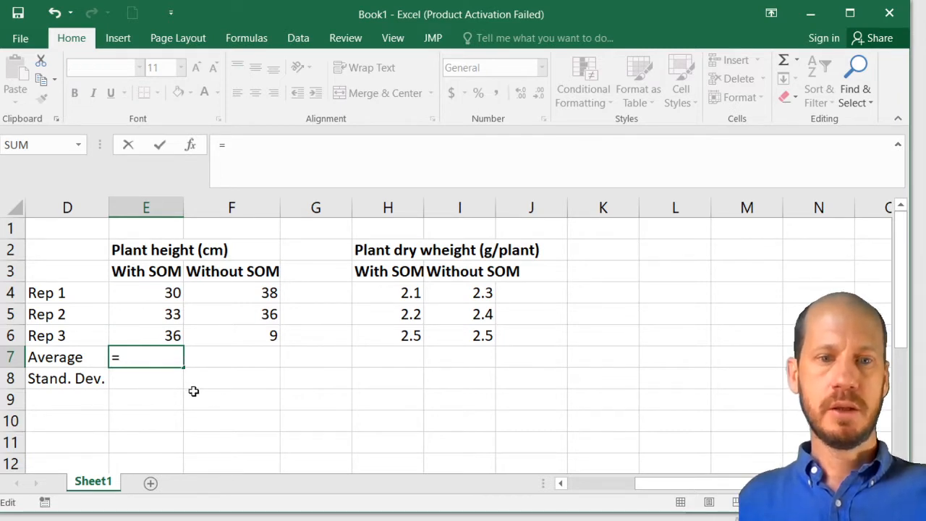
{"action": "type", "text": "a"}
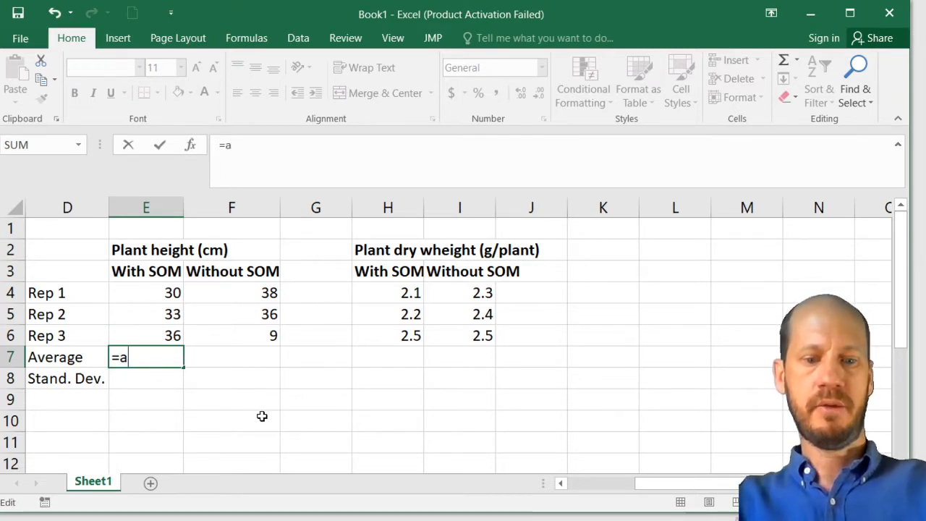
{"action": "type", "text": "verage"}
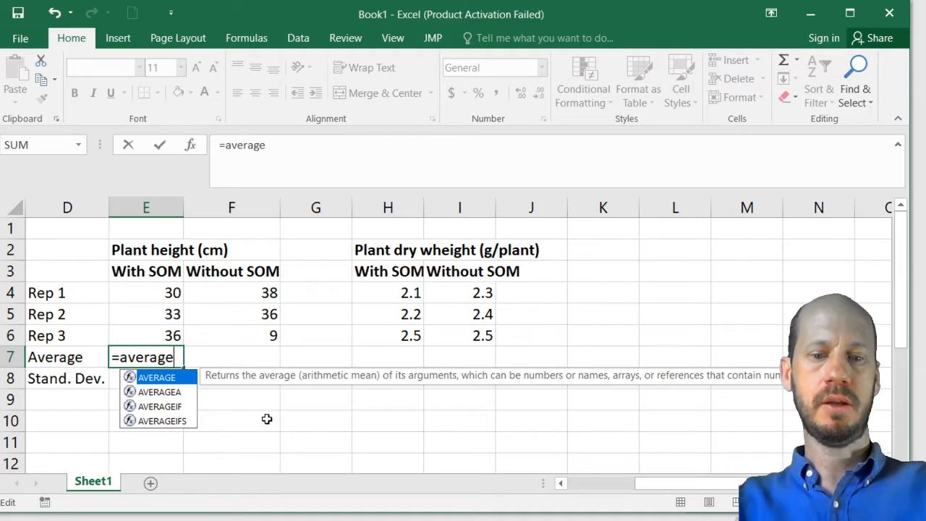
{"action": "type", "text": "("}
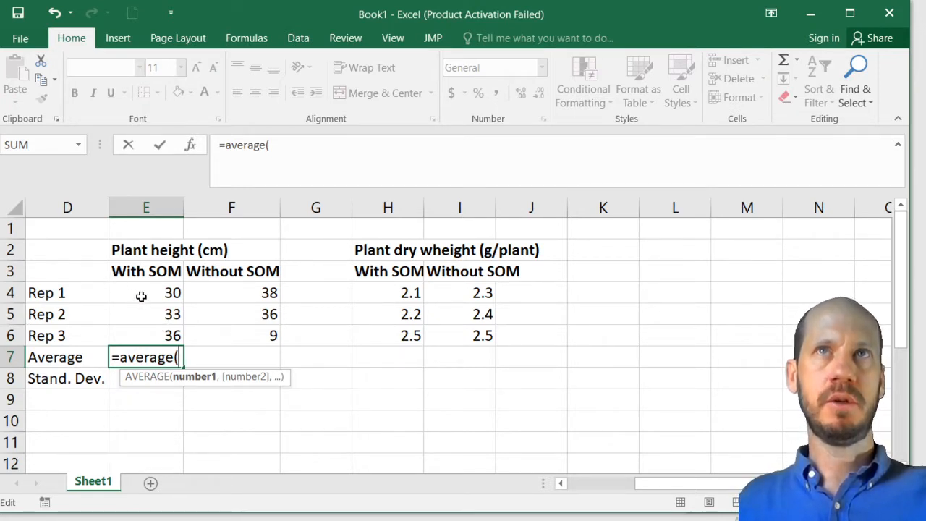
{"action": "left_click_drag", "start_coordinate": [141, 296], "coordinate": [133, 335]}
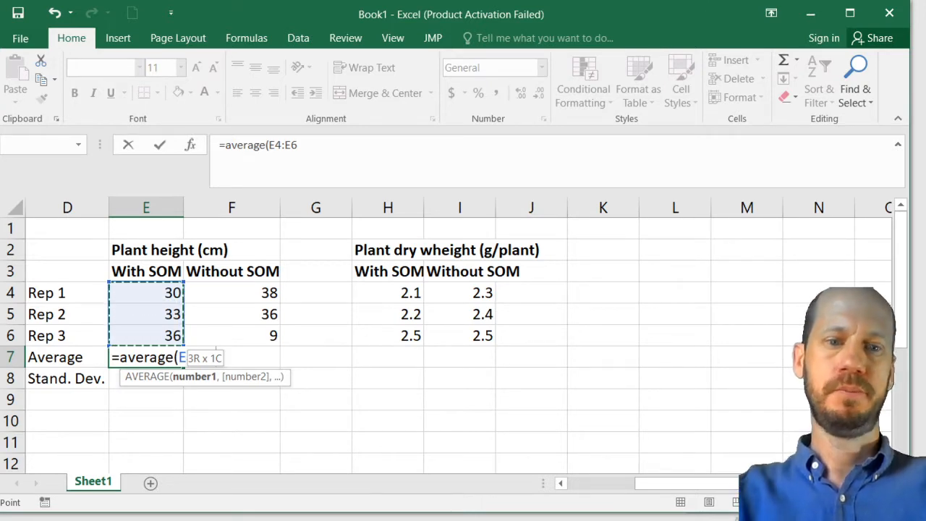
{"action": "type", "text": ")"}
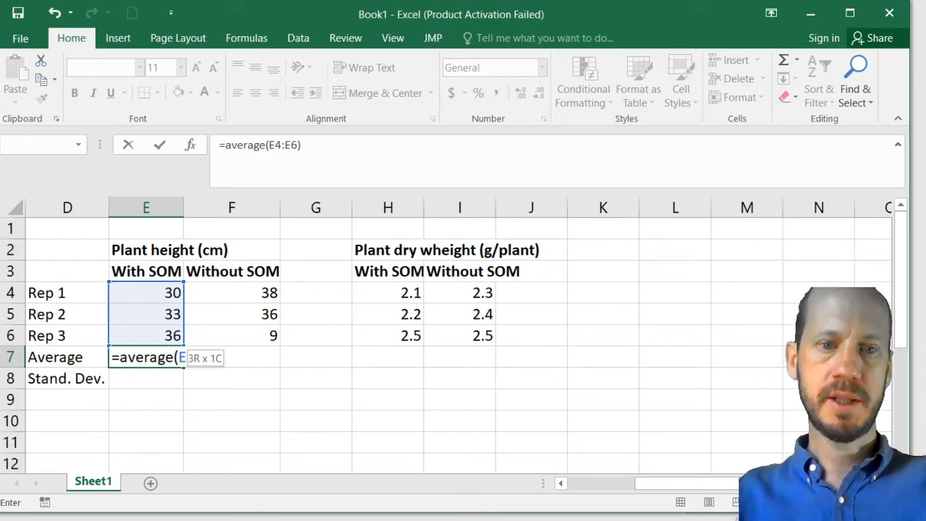
{"action": "key", "text": "Return"}
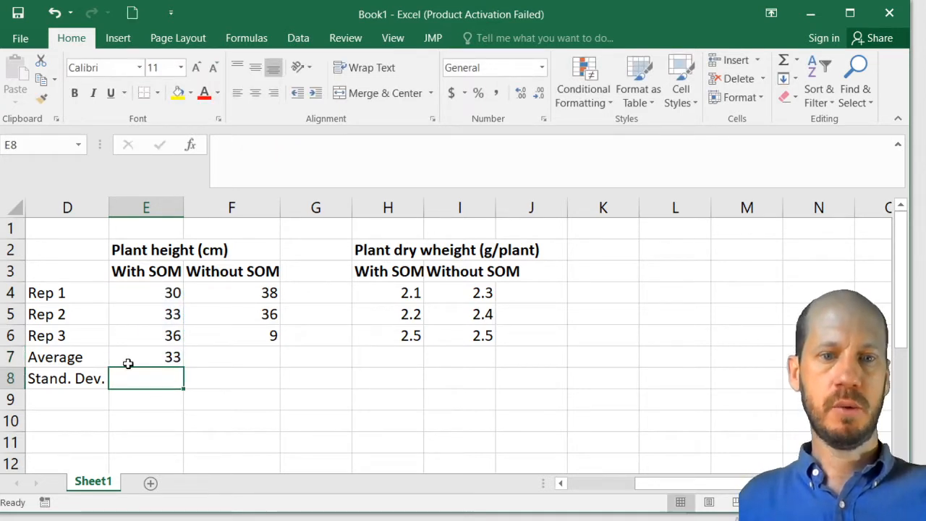
Copy the average formula from E7 across to F7 for the plants without SOM, and check the range it references
{"action": "left_click", "coordinate": [151, 362]}
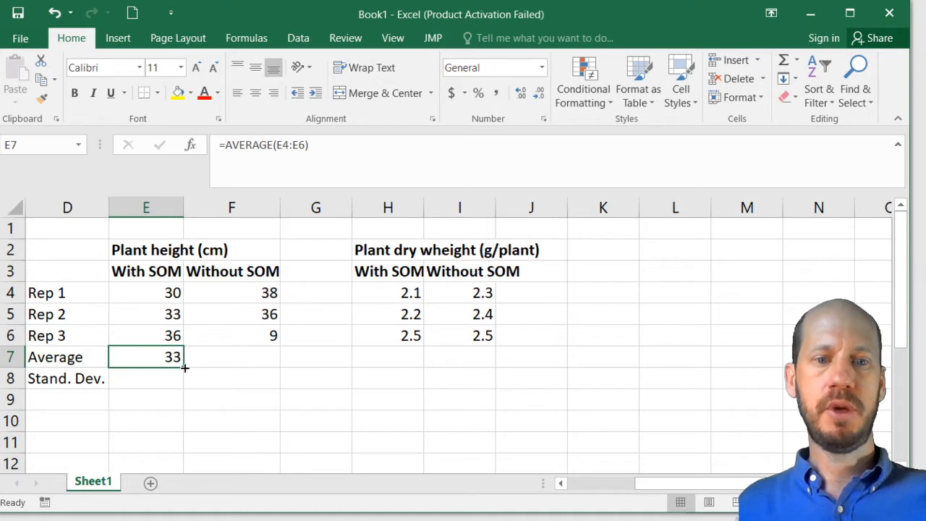
{"action": "left_click_drag", "start_coordinate": [184, 368], "coordinate": [243, 370]}
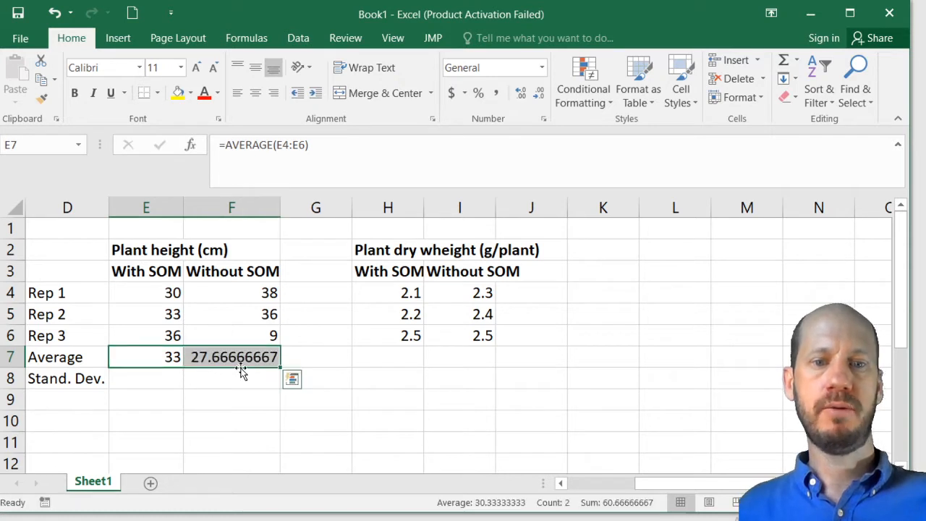
{"action": "double_click", "coordinate": [248, 356]}
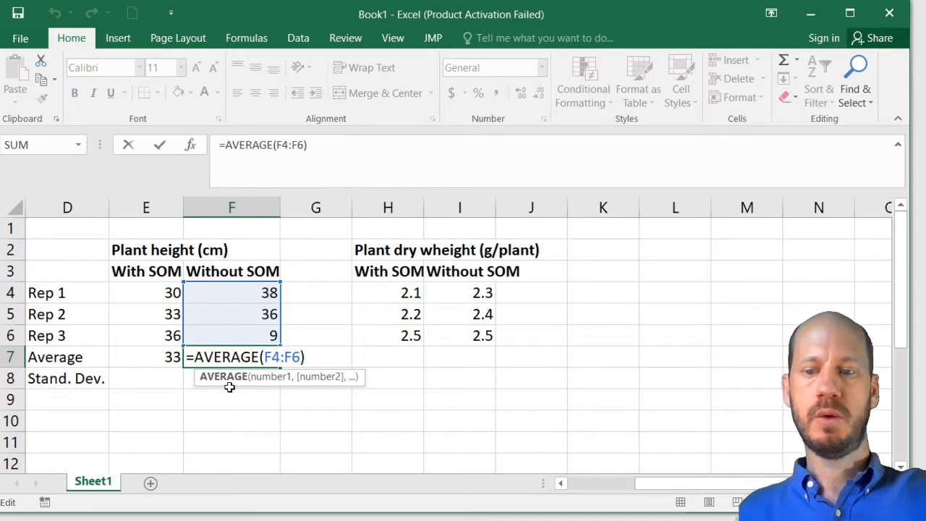
{"action": "key", "text": "Return"}
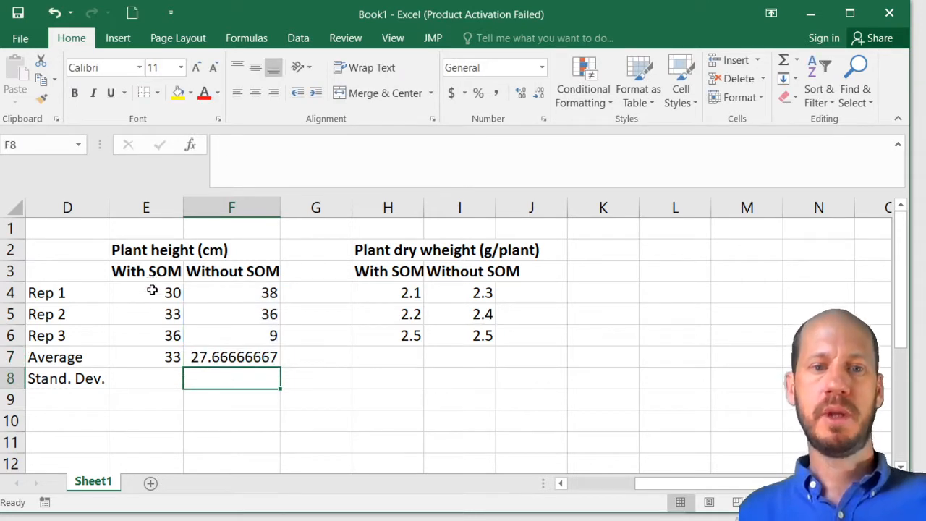
{"action": "left_click", "coordinate": [164, 353]}
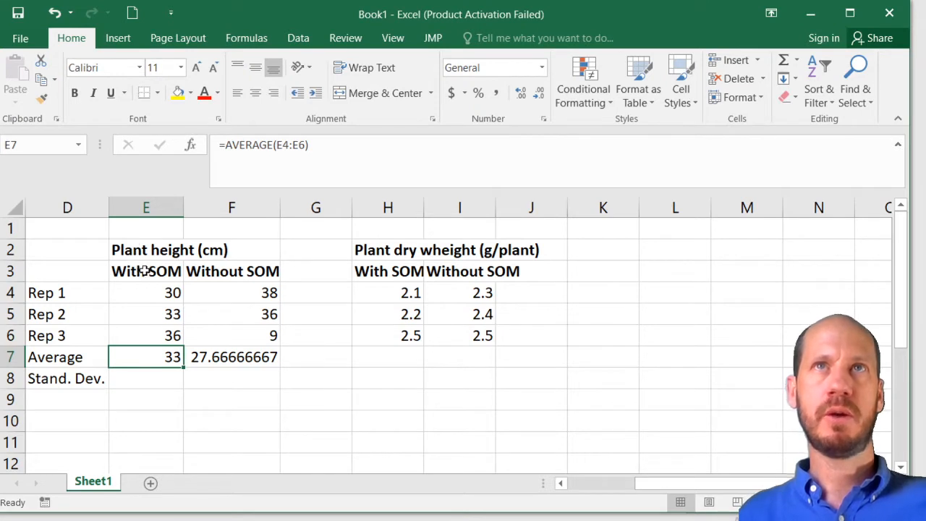
{"action": "left_click", "coordinate": [233, 355]}
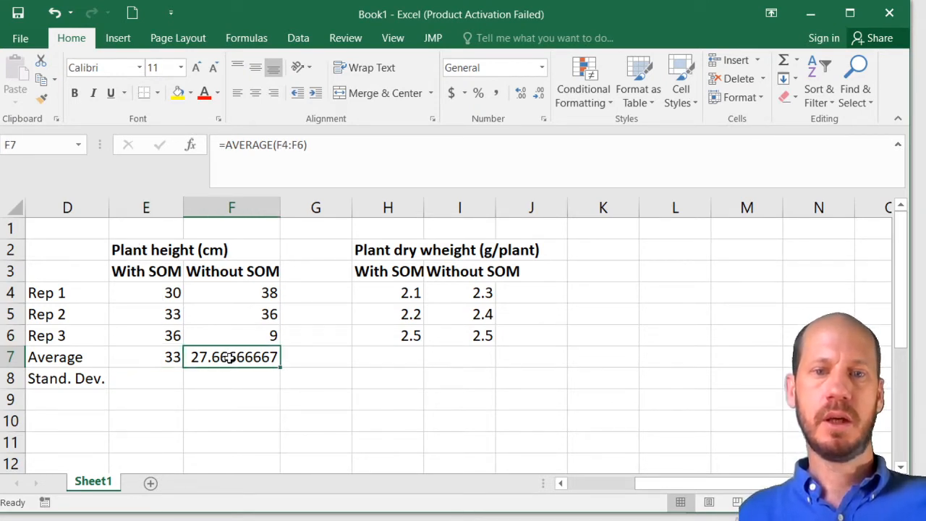
Calculate the standard deviation of plant height with SOM in E8 using =stdev(E4:E6)
{"action": "left_click", "coordinate": [178, 378]}
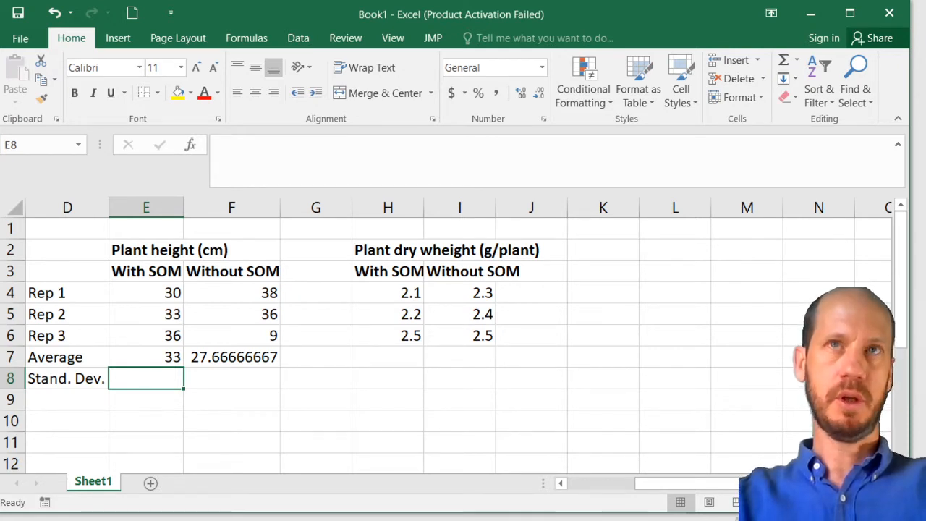
{"action": "type", "text": "="}
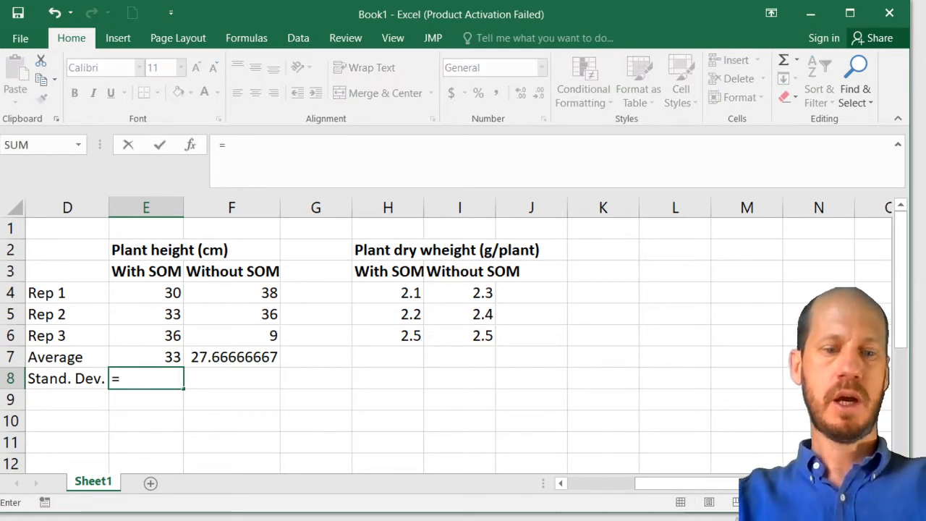
{"action": "type", "text": "stdev"}
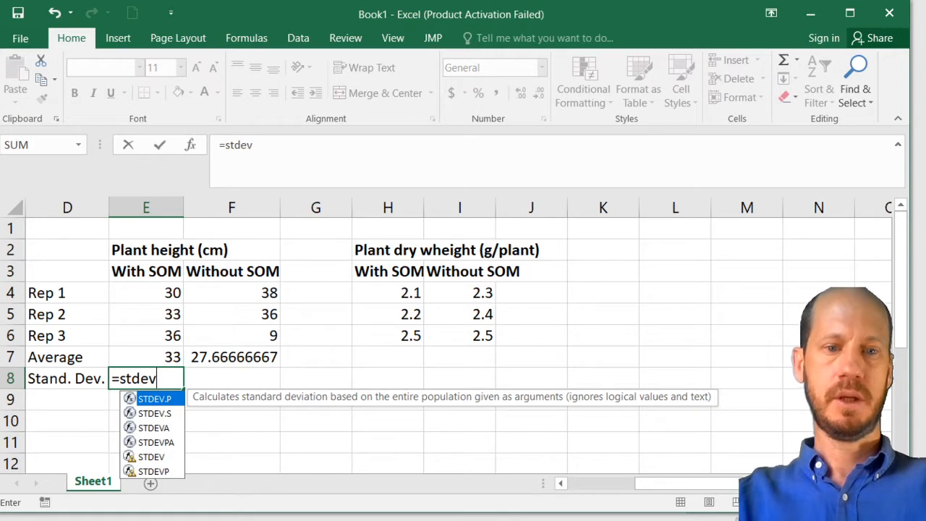
{"action": "type", "text": "("}
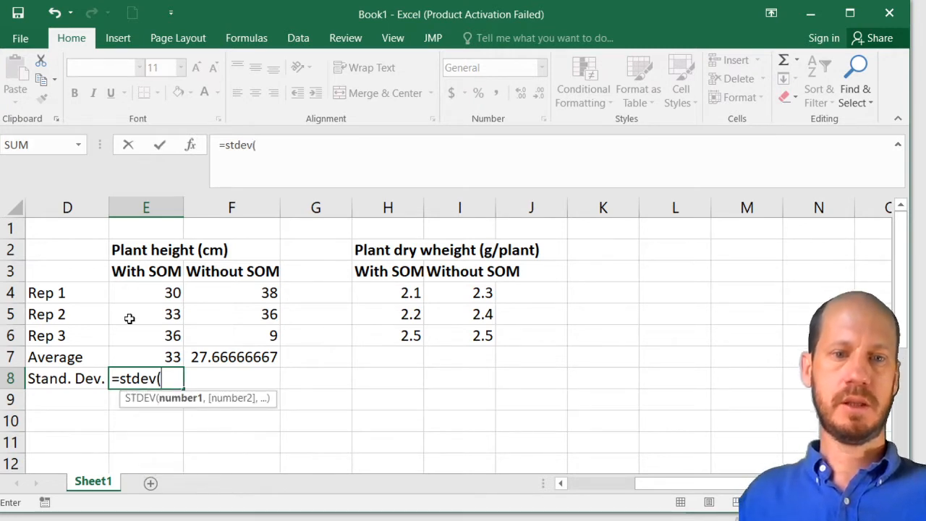
{"action": "left_click_drag", "start_coordinate": [155, 295], "coordinate": [159, 332]}
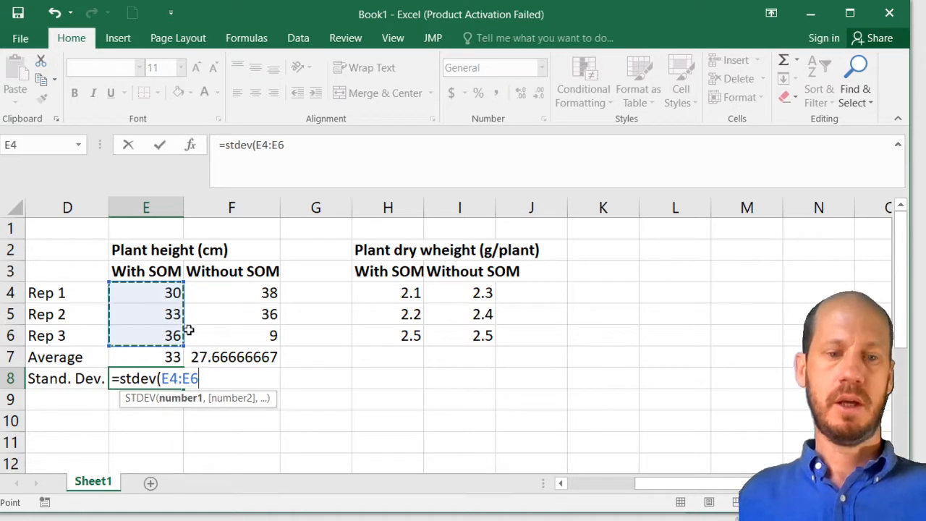
{"action": "type", "text": ")"}
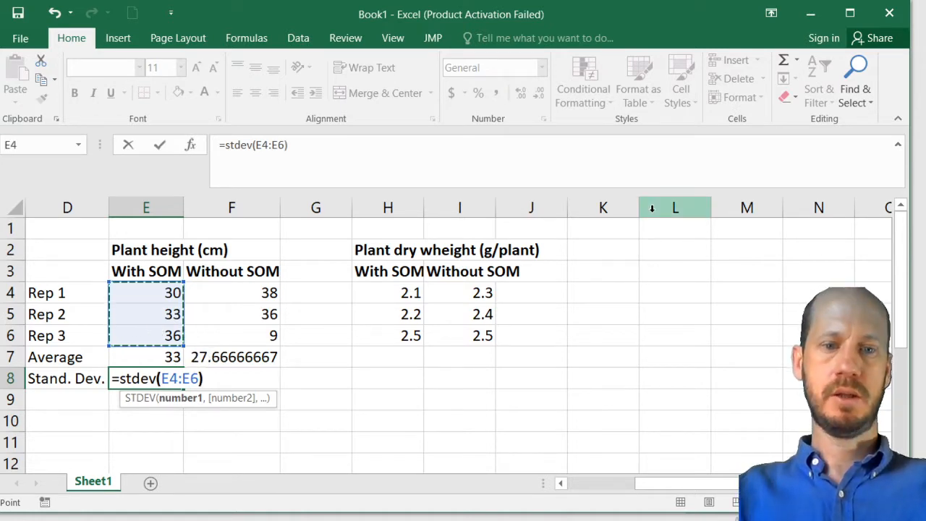
{"action": "key", "text": "Return"}
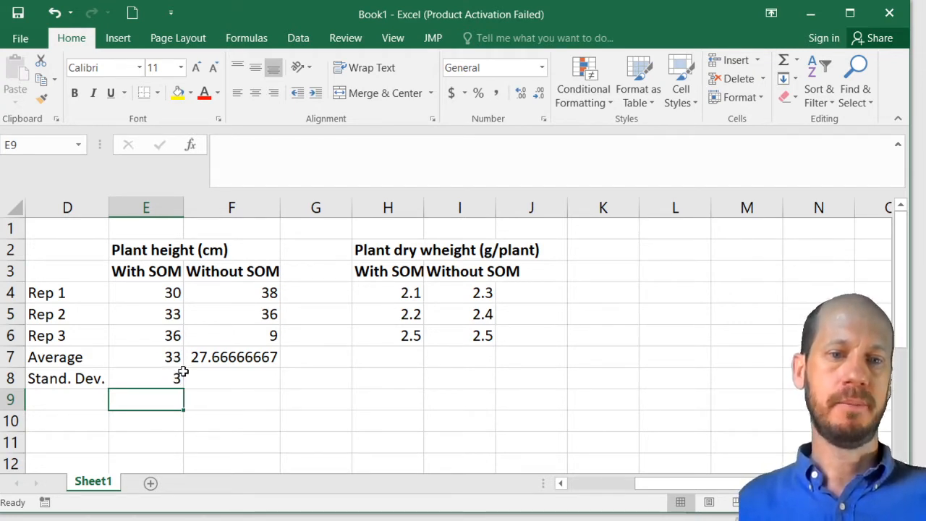
Reduce the average plant height without SOM in F7 to one decimal place
{"action": "left_click", "coordinate": [221, 358]}
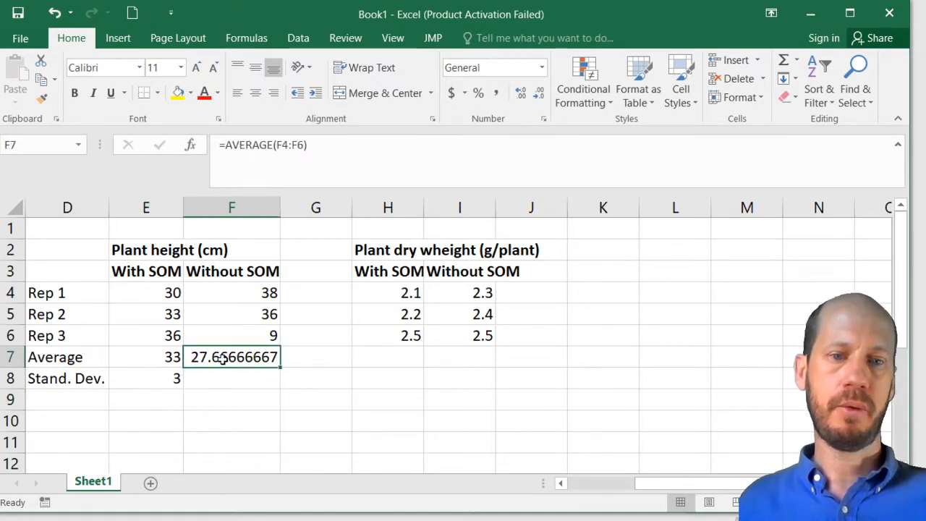
{"action": "left_click", "coordinate": [539, 96]}
{"action": "left_click", "coordinate": [539, 96]}
{"action": "left_click", "coordinate": [539, 96]}
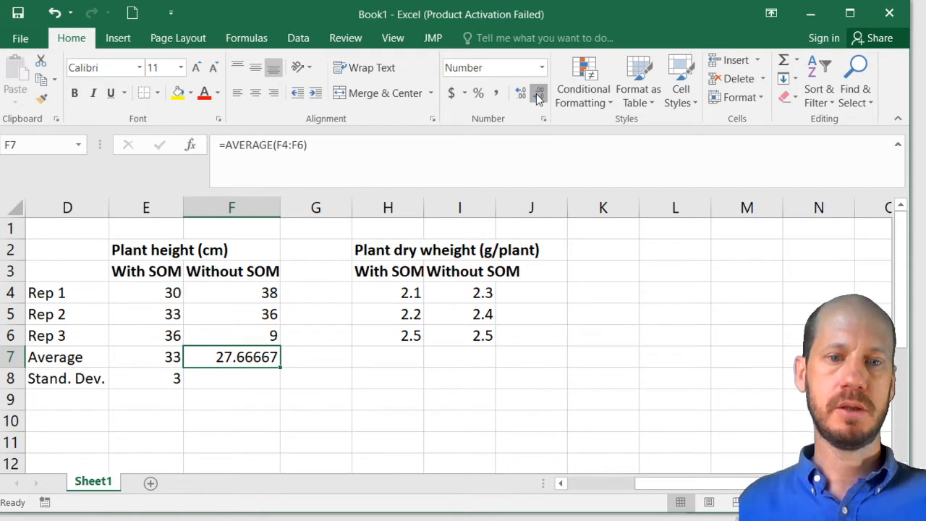
{"action": "left_click", "coordinate": [539, 96]}
{"action": "left_click", "coordinate": [539, 96]}
{"action": "left_click", "coordinate": [536, 95]}
{"action": "left_click", "coordinate": [536, 95]}
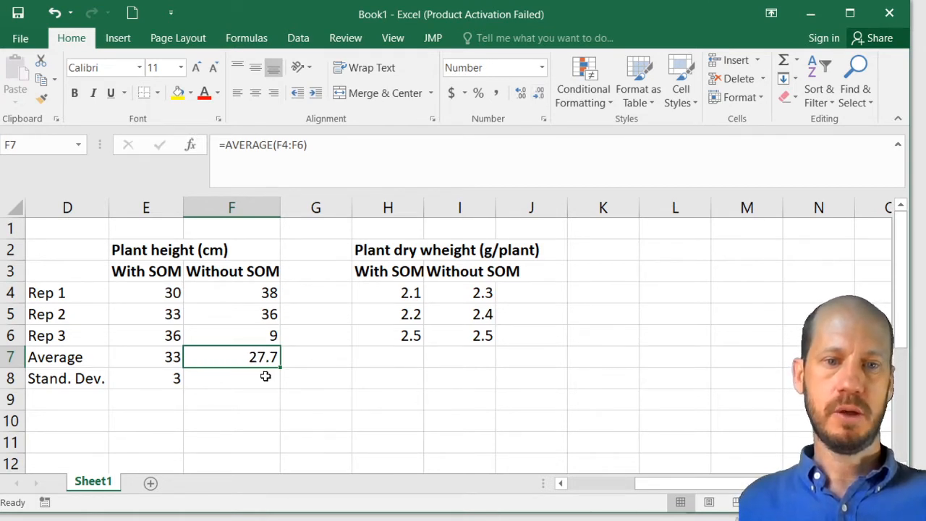
Move the Average and Stand. Dev. block D7:F8 down one row, and copy the standard deviation formula from E9 across to F9
{"action": "left_click_drag", "start_coordinate": [69, 357], "coordinate": [223, 399]}
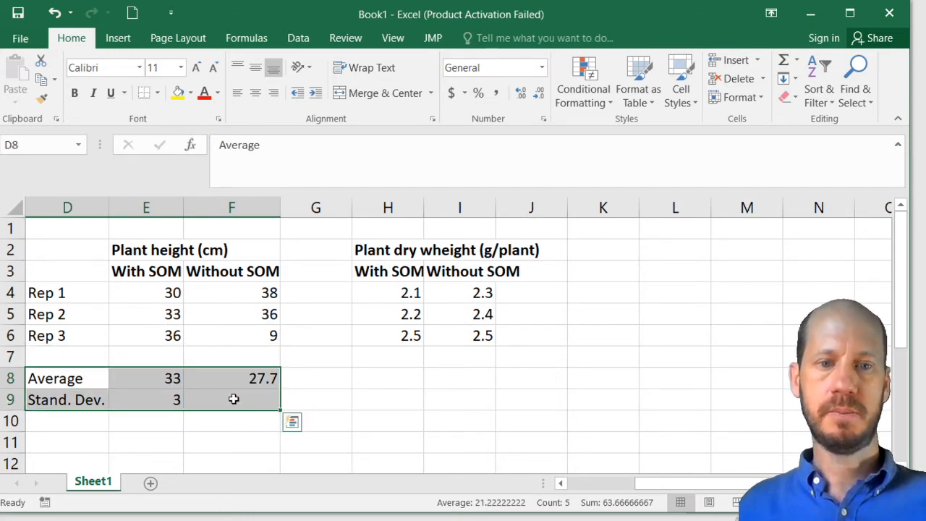
{"action": "left_click", "coordinate": [174, 400]}
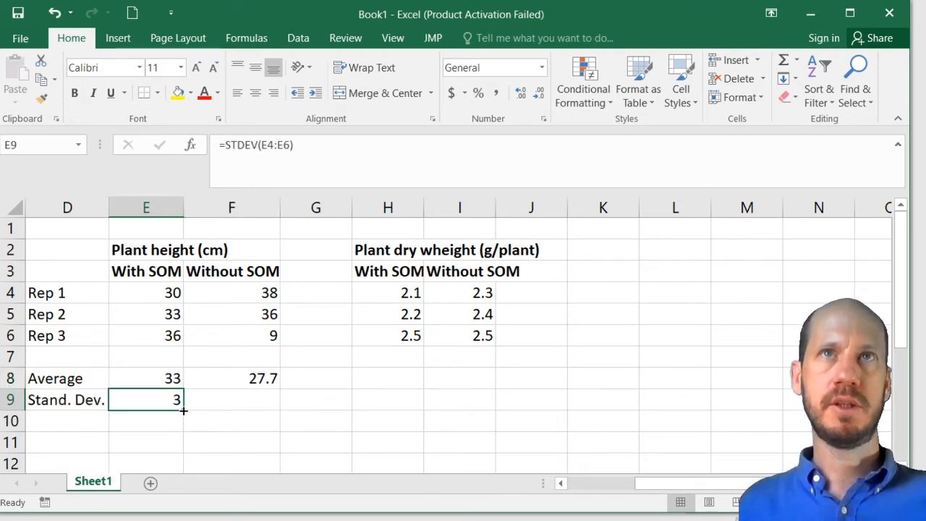
{"action": "left_click_drag", "start_coordinate": [183, 410], "coordinate": [256, 408]}
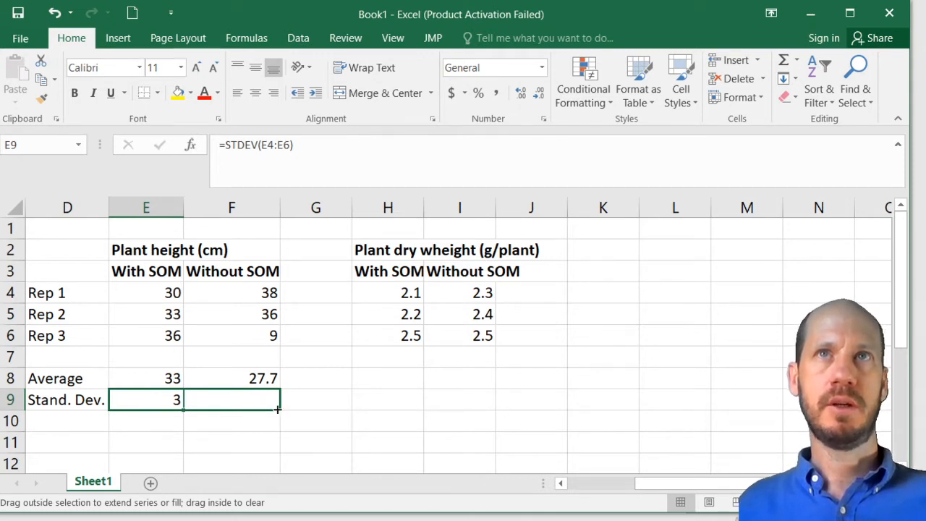
{"action": "left_click_drag", "start_coordinate": [279, 410], "coordinate": [279, 410]}
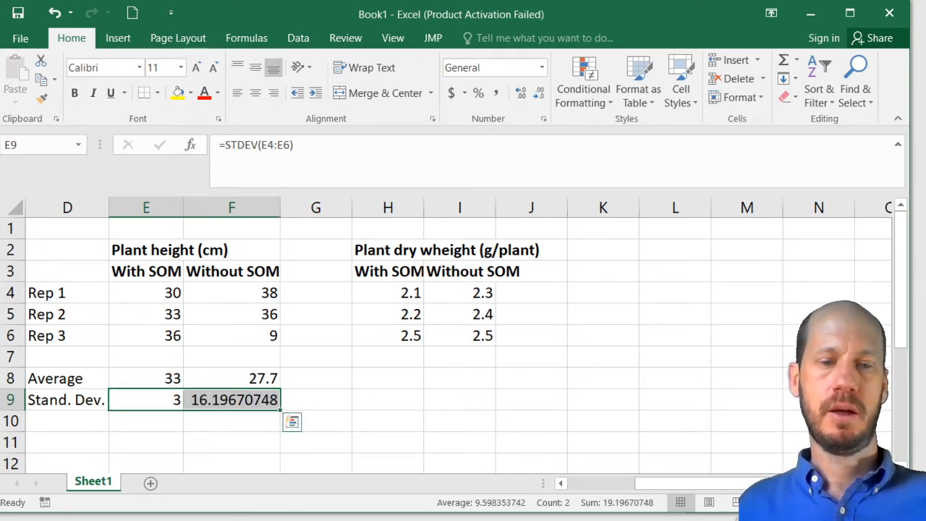
{"action": "left_click", "coordinate": [235, 426]}
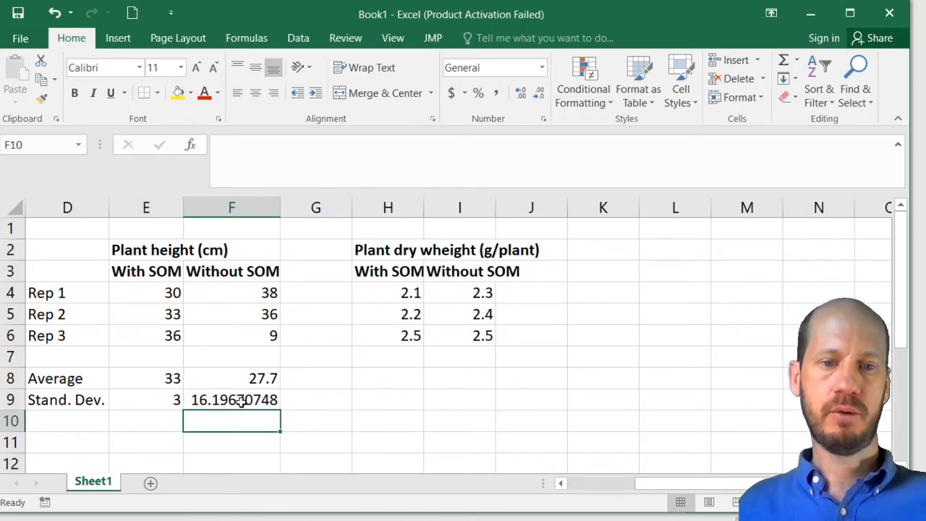
Reduce the standard deviation of plant height without SOM in F9 to one decimal place
{"action": "left_click", "coordinate": [246, 400]}
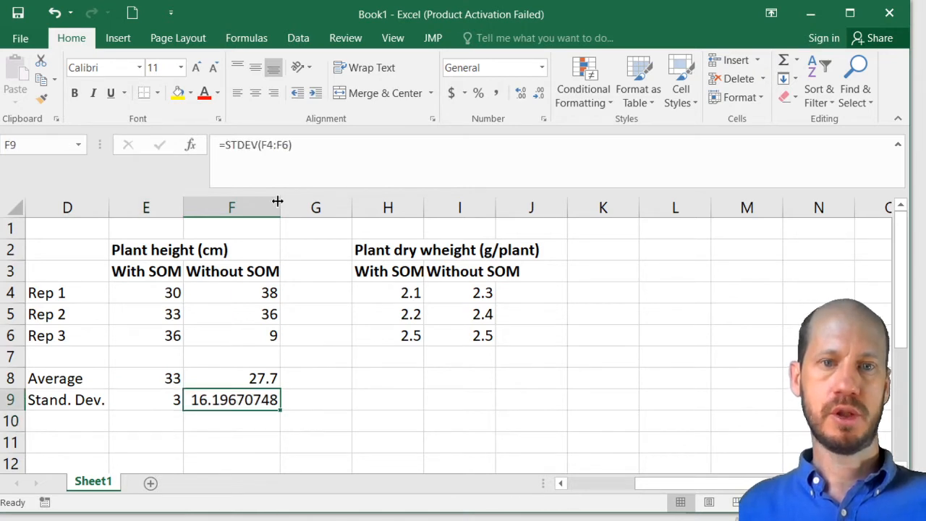
{"action": "left_click", "coordinate": [539, 94]}
{"action": "left_click", "coordinate": [539, 94]}
{"action": "left_click", "coordinate": [539, 95]}
{"action": "left_click", "coordinate": [539, 95]}
{"action": "left_click", "coordinate": [539, 95]}
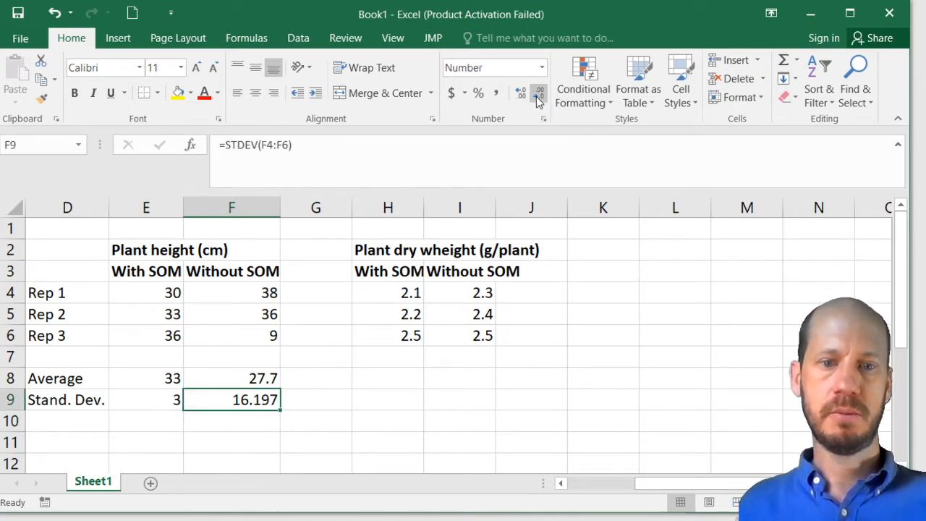
{"action": "left_click", "coordinate": [539, 95]}
{"action": "left_click", "coordinate": [539, 95]}
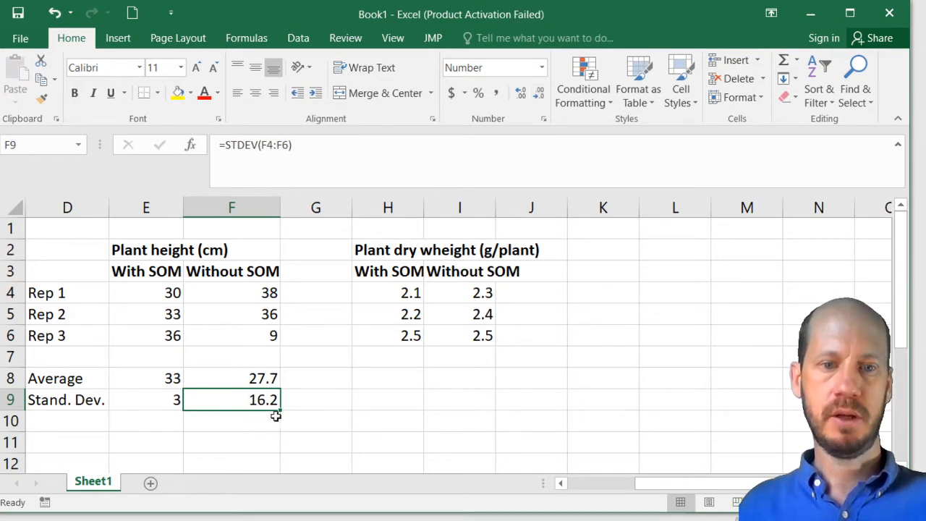
{"action": "left_click", "coordinate": [311, 400]}
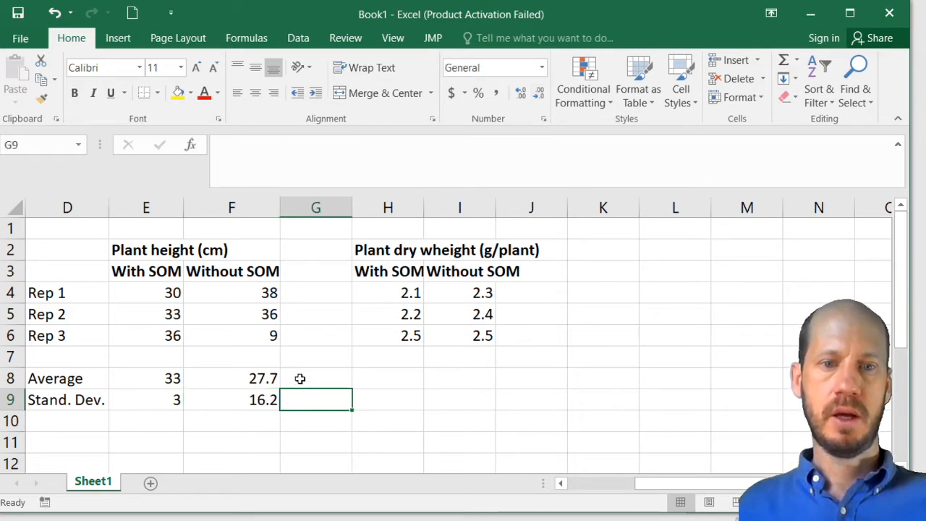
Correct the Rep 3 plant height without SOM in F6 to 39
{"action": "left_click", "coordinate": [274, 340]}
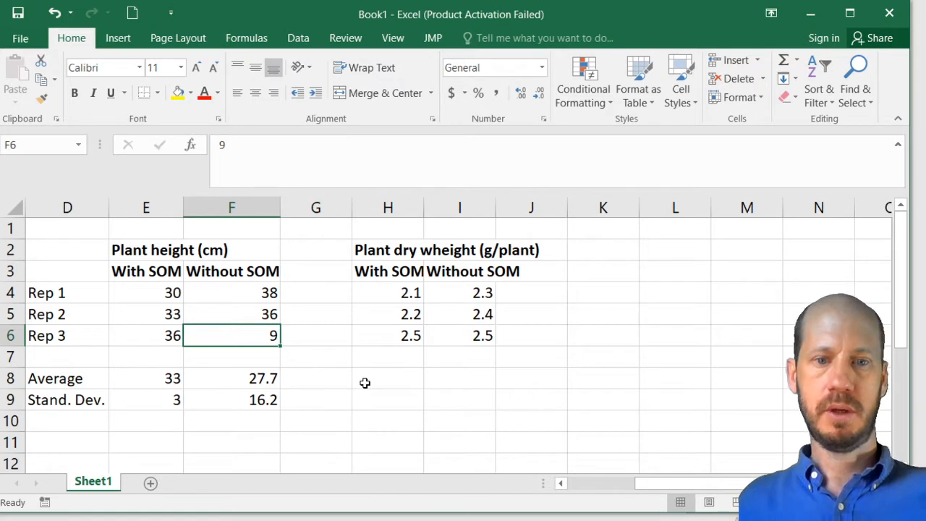
{"action": "type", "text": "39"}
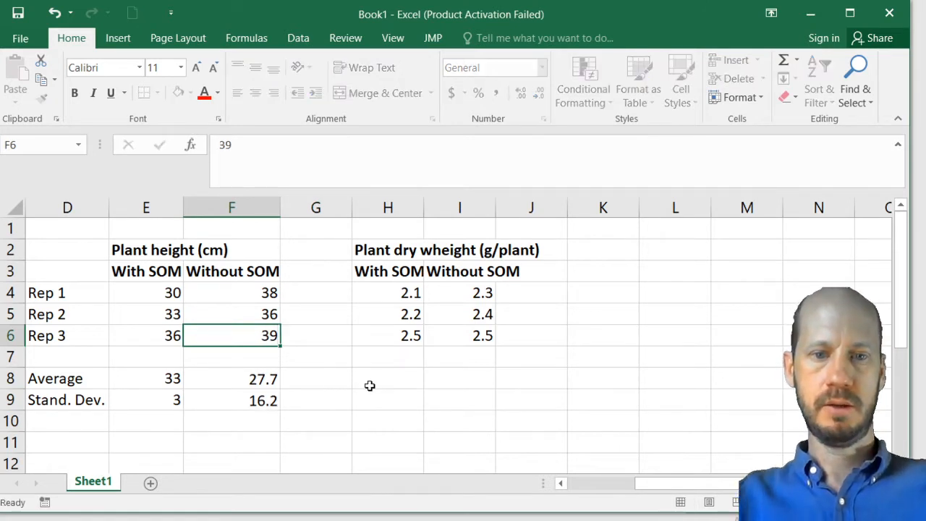
{"action": "key", "text": "Return"}
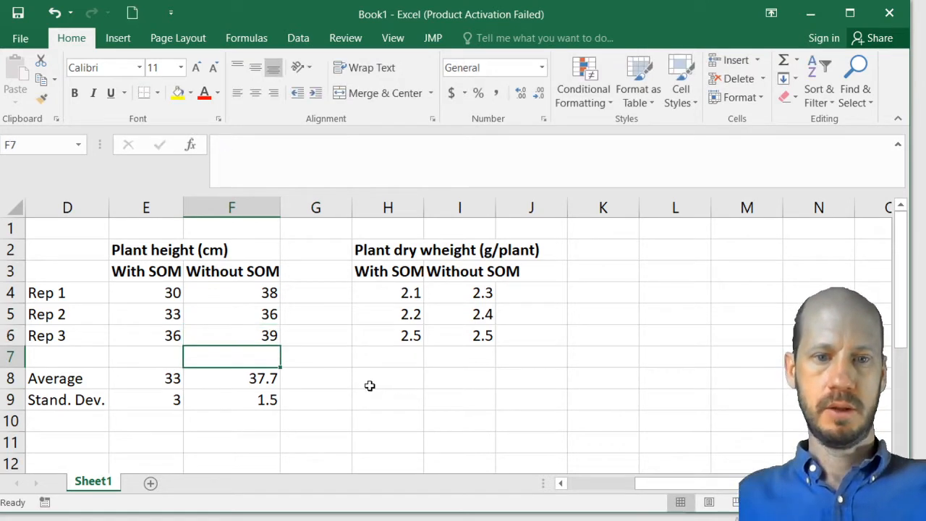
Review the plant height averages and standard deviation, and check the ranges referenced by the average formulas in E8 and F8
{"action": "left_click", "coordinate": [262, 340]}
{"action": "left_click", "coordinate": [260, 399]}
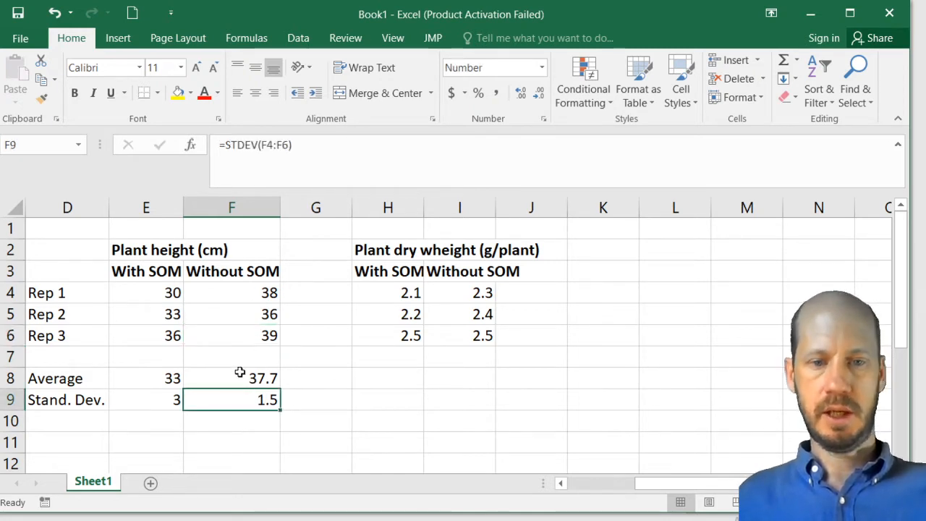
{"action": "left_click", "coordinate": [176, 381]}
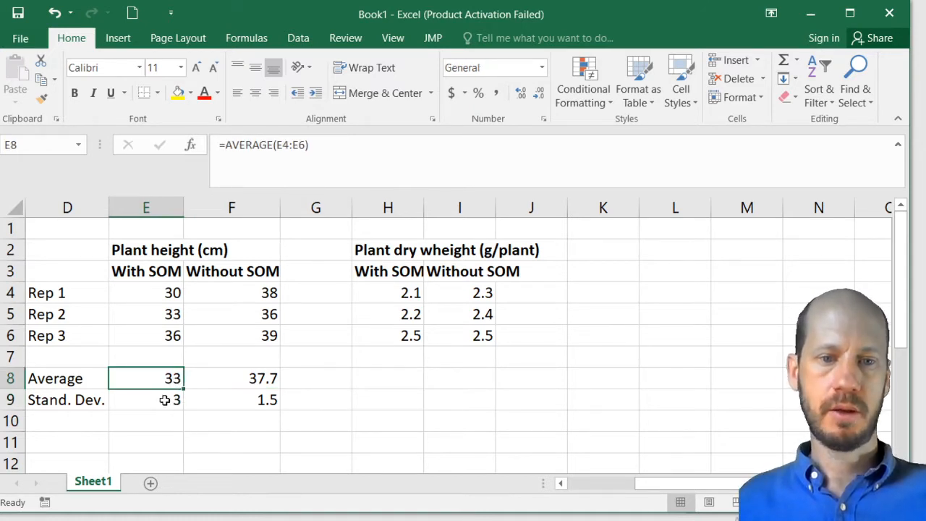
{"action": "left_click", "coordinate": [262, 382]}
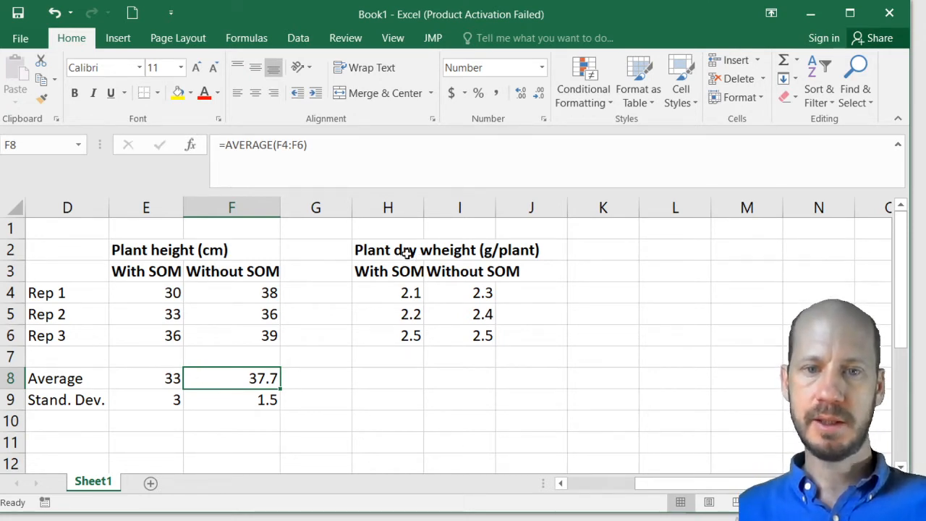
{"action": "double_click", "coordinate": [172, 378]}
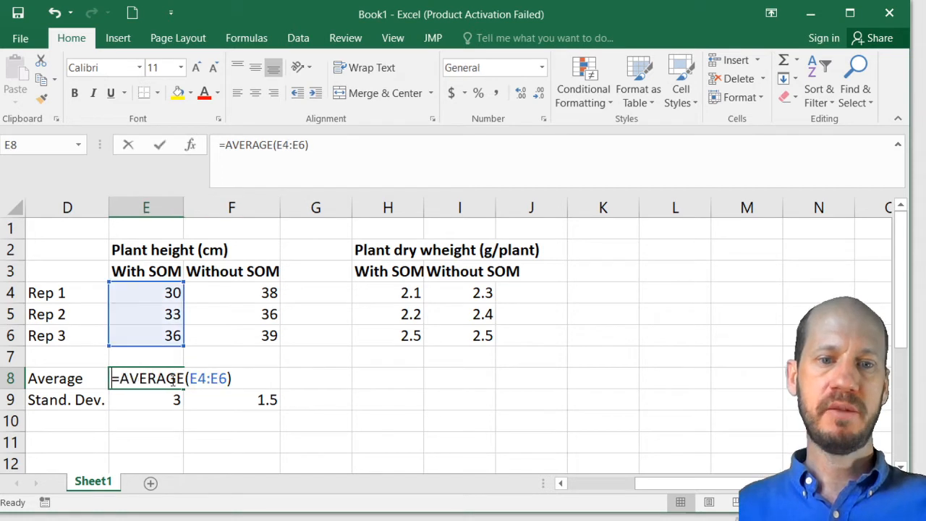
{"action": "key", "text": "Return"}
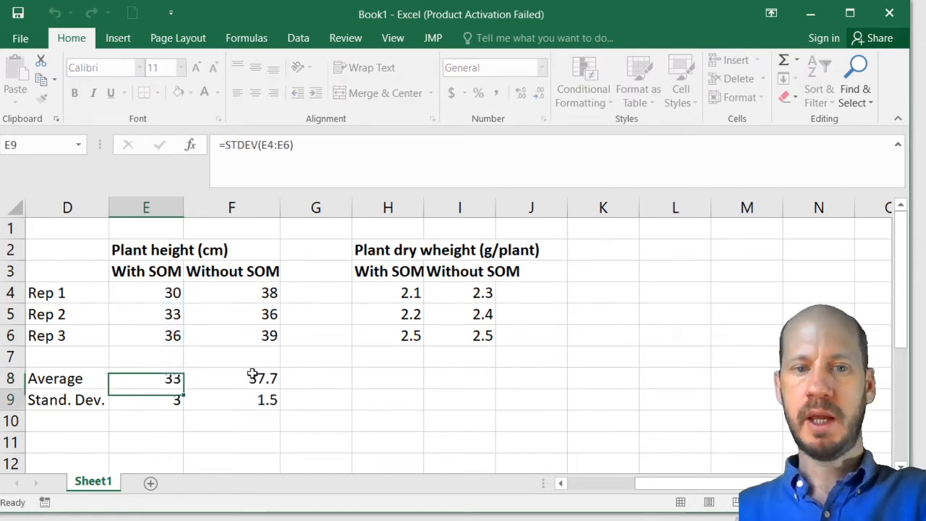
{"action": "left_click", "coordinate": [253, 377]}
{"action": "double_click", "coordinate": [254, 377]}
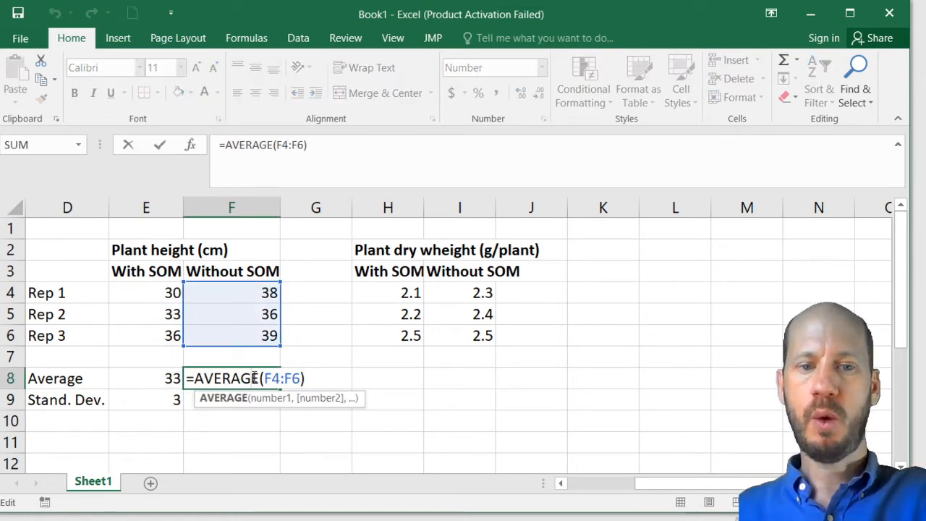
{"action": "key", "text": "Return"}
Copy the average and standard deviation formulas from E8:F9 to H8:I9 for plant dry weight
{"action": "left_click_drag", "start_coordinate": [157, 381], "coordinate": [223, 397]}
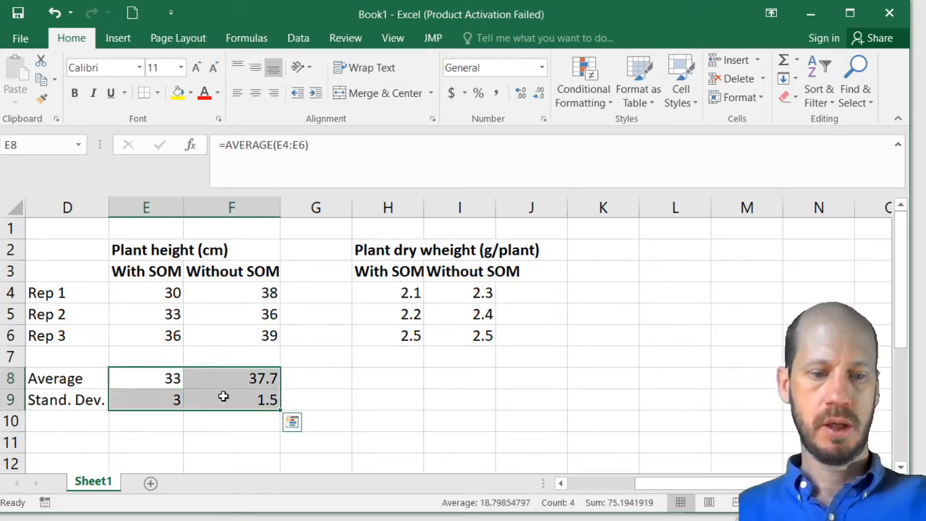
{"action": "key", "text": "ctrl+c"}
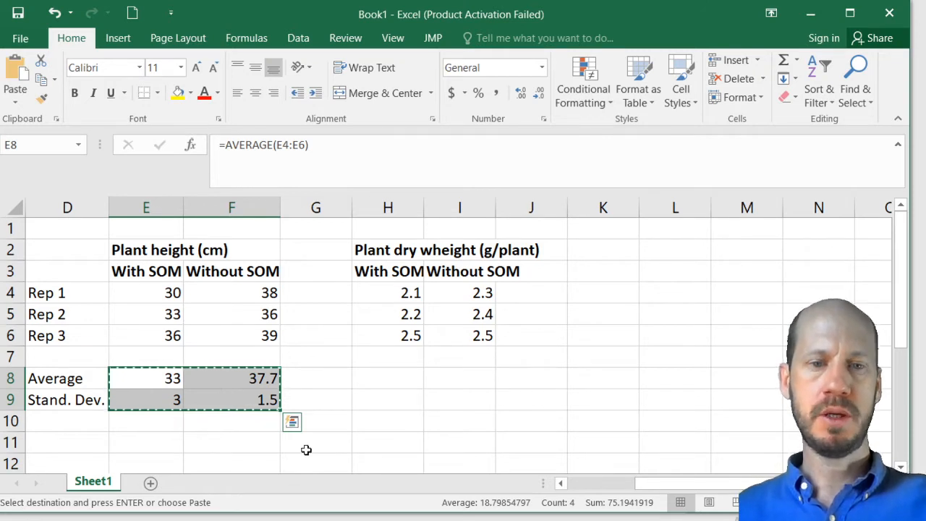
{"action": "left_click", "coordinate": [375, 375]}
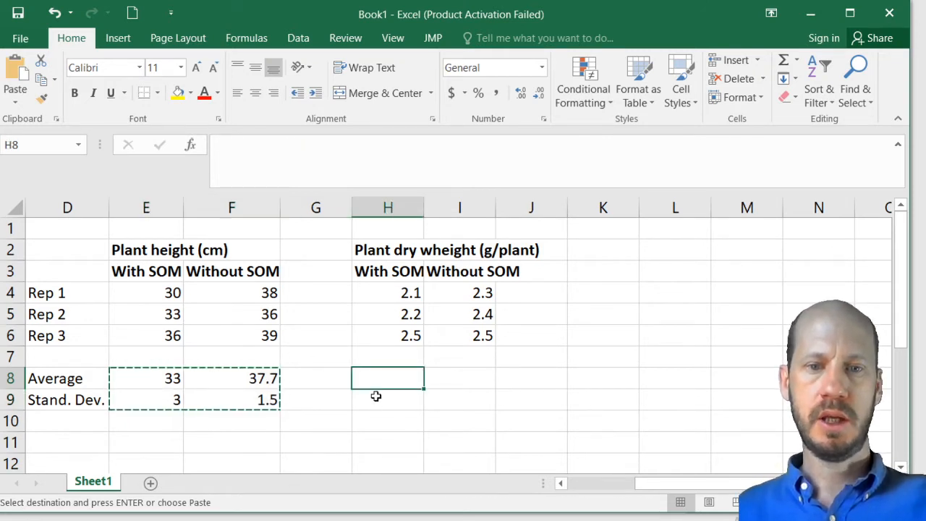
{"action": "key", "text": "Return"}
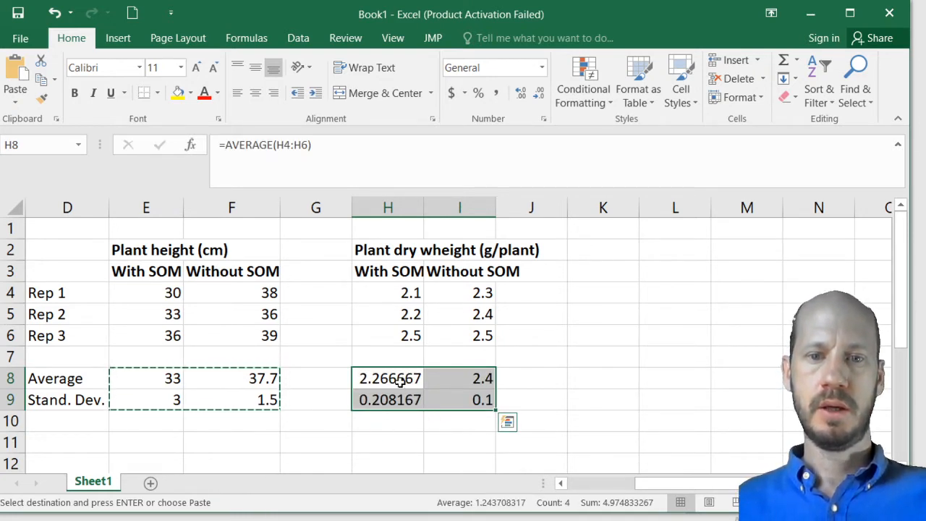
Reduce the dry weight averages and standard deviations in H8:I9 to two decimal places
{"action": "left_click", "coordinate": [540, 96]}
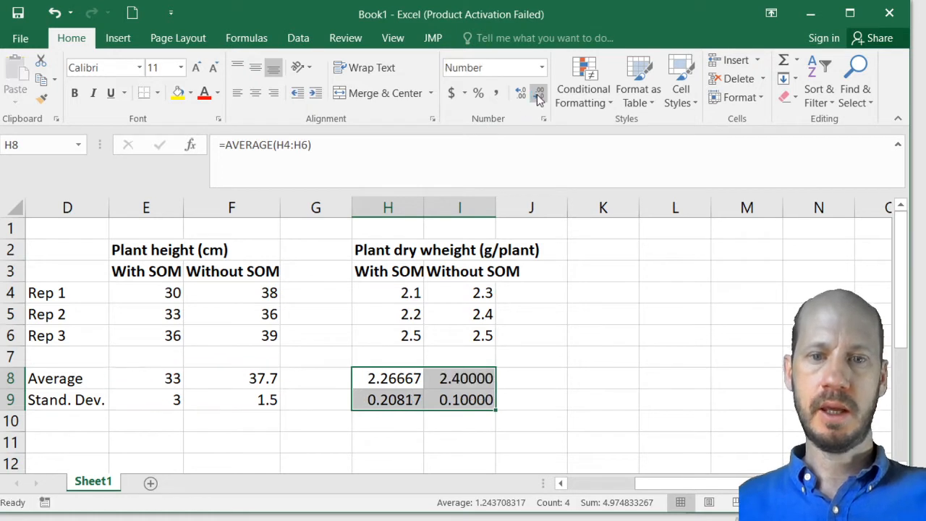
{"action": "left_click", "coordinate": [539, 95]}
{"action": "left_click", "coordinate": [540, 95]}
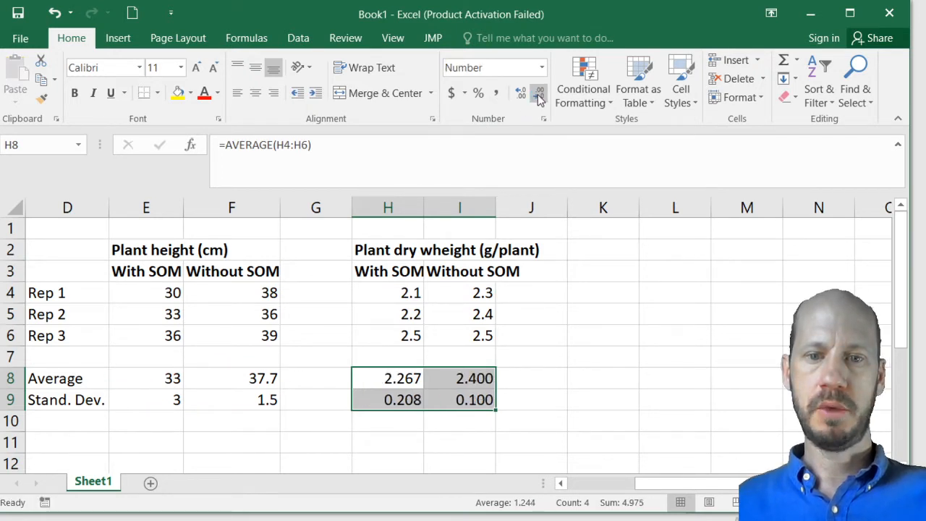
{"action": "left_click", "coordinate": [539, 96]}
{"action": "left_click", "coordinate": [415, 379]}
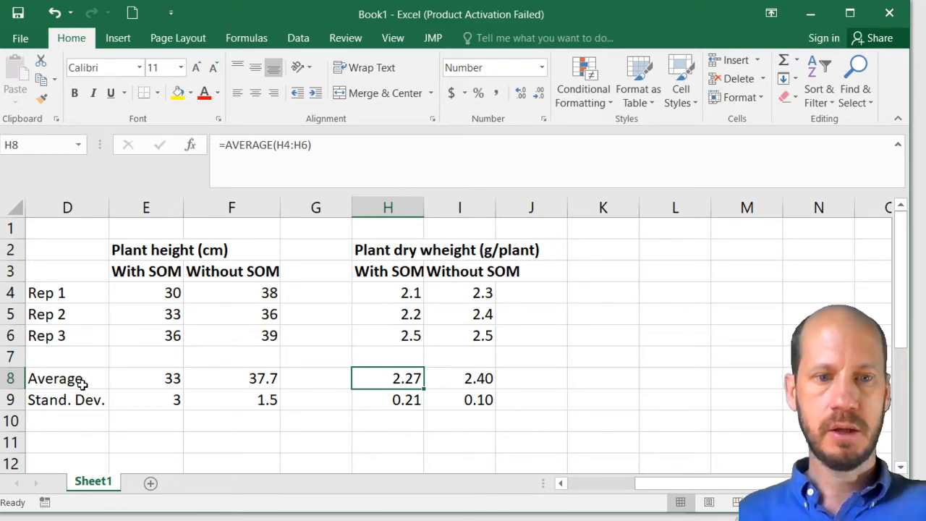
Copy the Average and Stand. Dev. labels from D8:D9 to G8:G9 beside the dry weight results
{"action": "left_click_drag", "start_coordinate": [82, 384], "coordinate": [82, 400]}
{"action": "key", "text": "ctrl+c"}
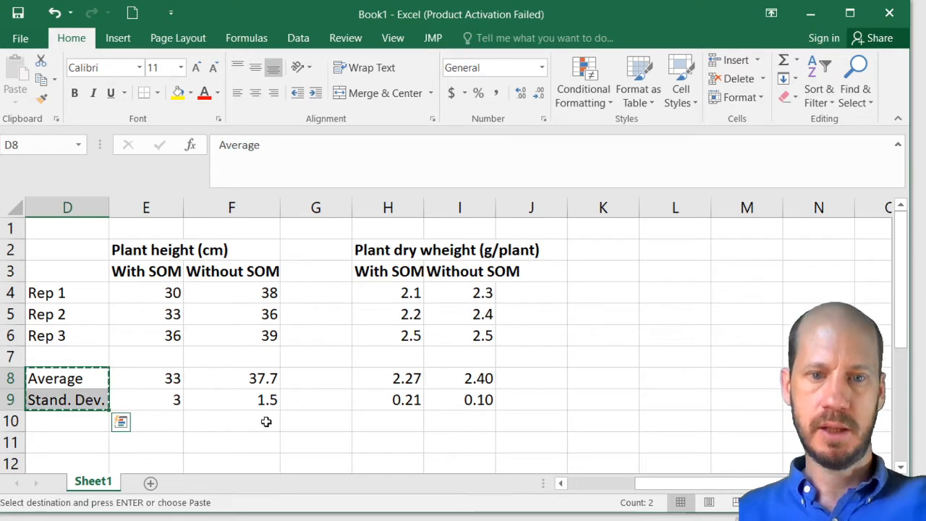
{"action": "left_click", "coordinate": [312, 381]}
{"action": "key", "text": "ctrl+v"}
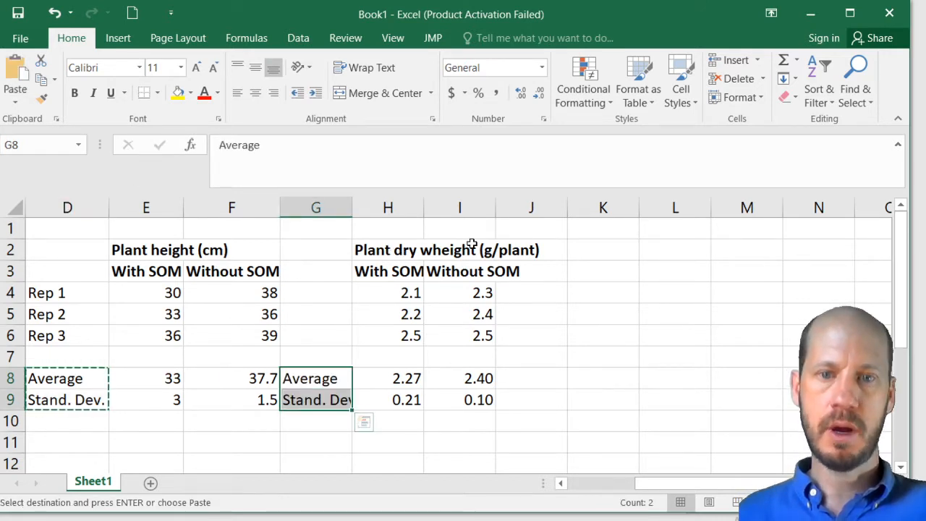
Review the plant dry weight averages and standard deviations with and without SOM in H8:I9
{"action": "left_click", "coordinate": [406, 383]}
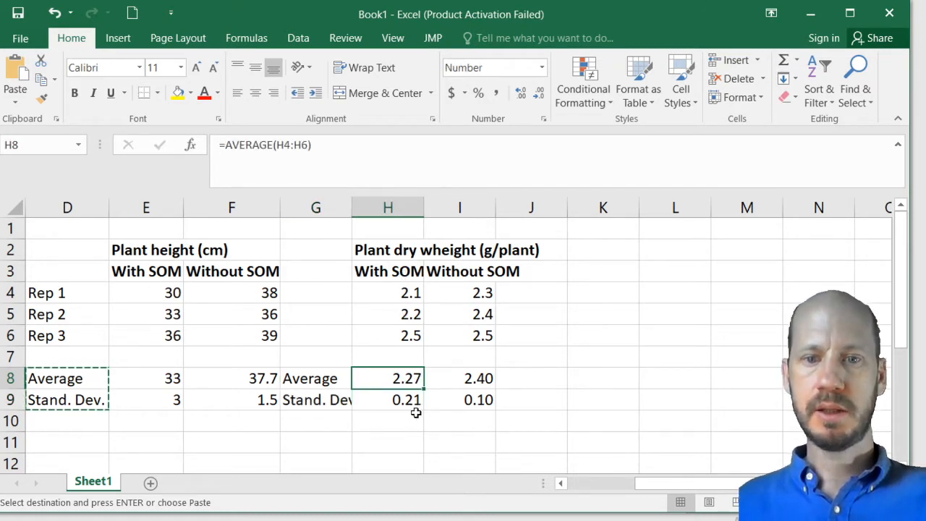
{"action": "left_click", "coordinate": [475, 379]}
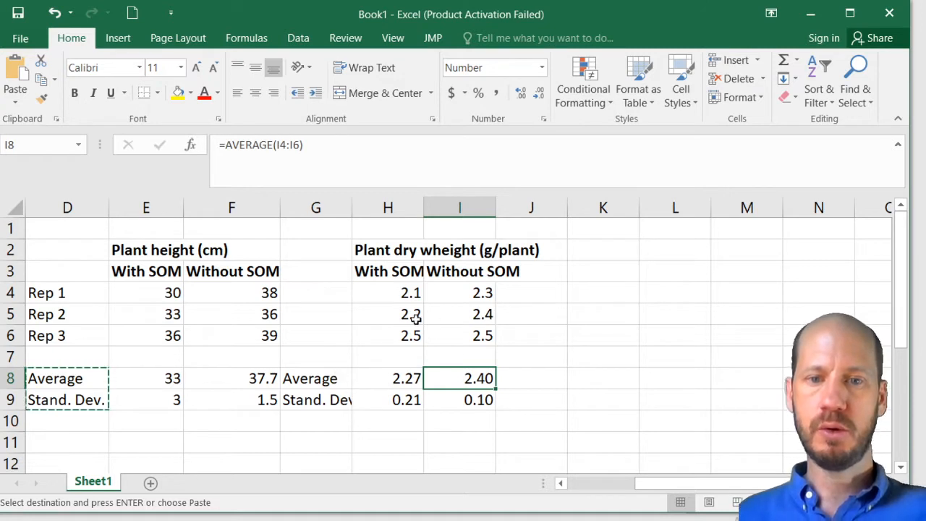
{"action": "left_click", "coordinate": [389, 397]}
{"action": "left_click", "coordinate": [250, 437]}
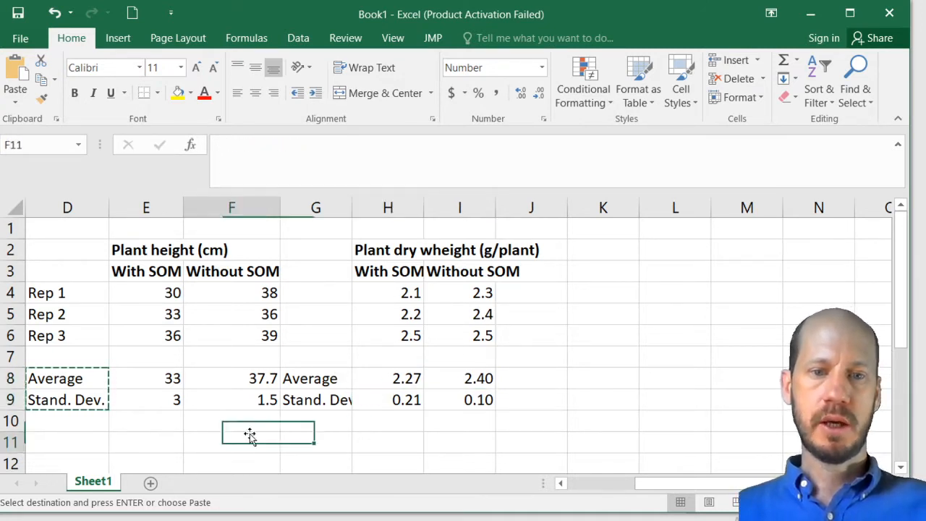
{"action": "left_click", "coordinate": [166, 428]}
{"action": "double_click", "coordinate": [166, 422]}
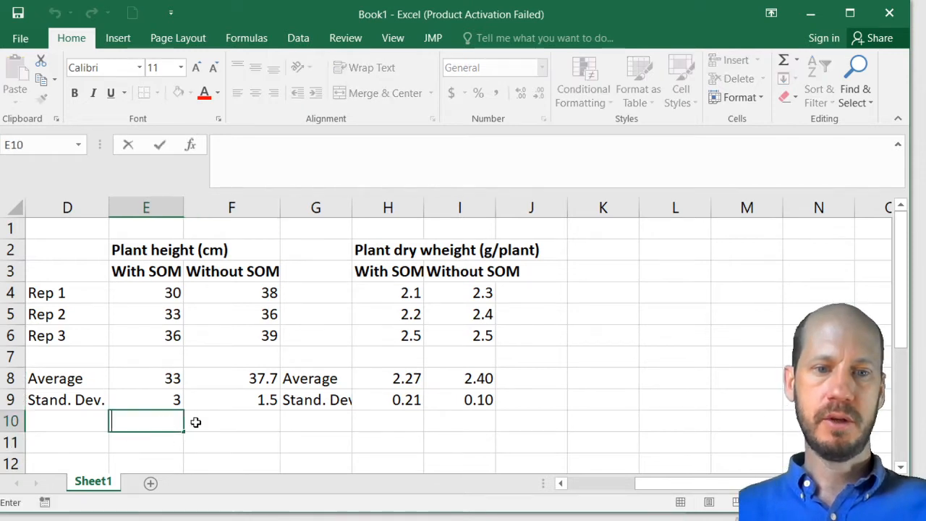
{"action": "left_click", "coordinate": [236, 426]}
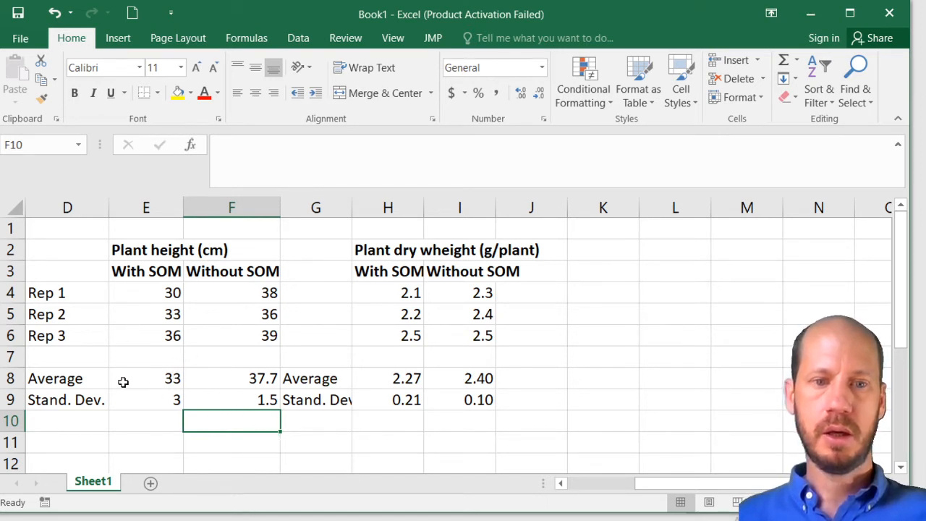
Insert a 2-D clustered column chart of the plant height averages in E8:F8
{"action": "left_click_drag", "start_coordinate": [140, 382], "coordinate": [209, 380]}
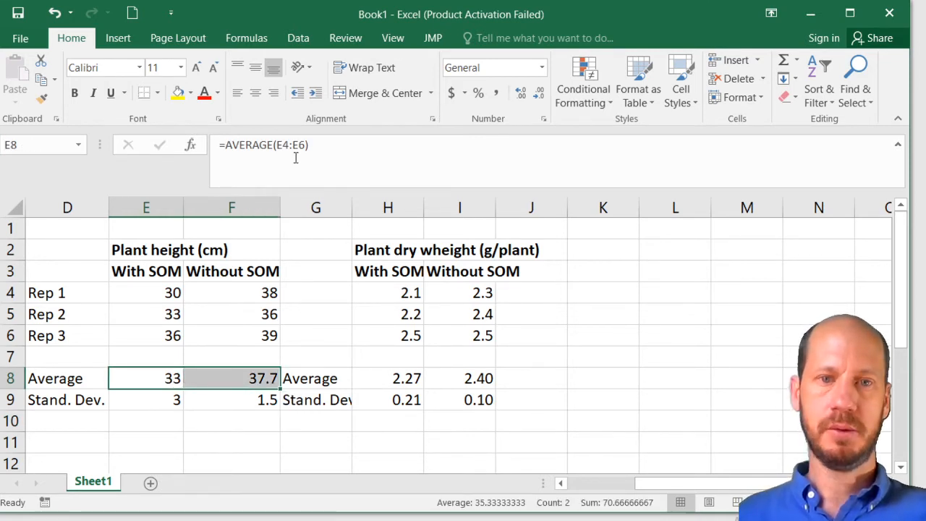
{"action": "left_click", "coordinate": [125, 41]}
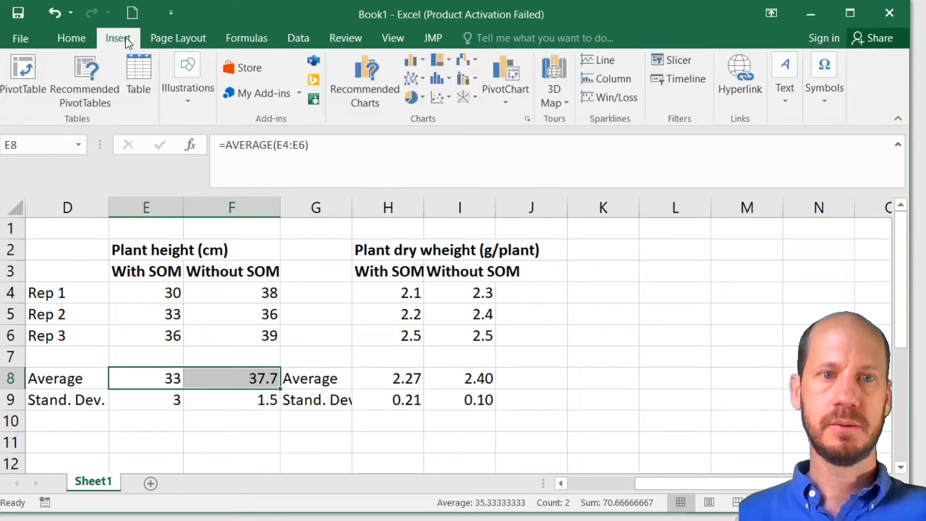
{"action": "left_click", "coordinate": [414, 63]}
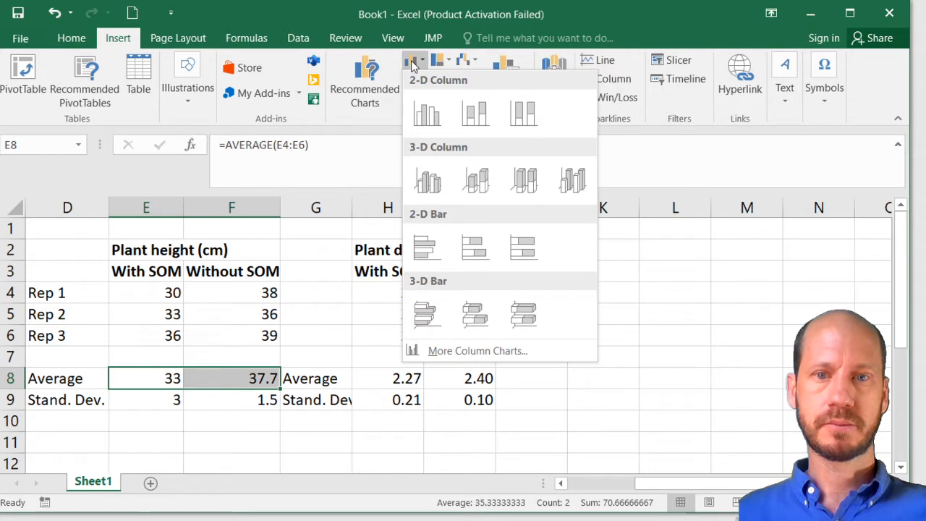
{"action": "left_click", "coordinate": [426, 115]}
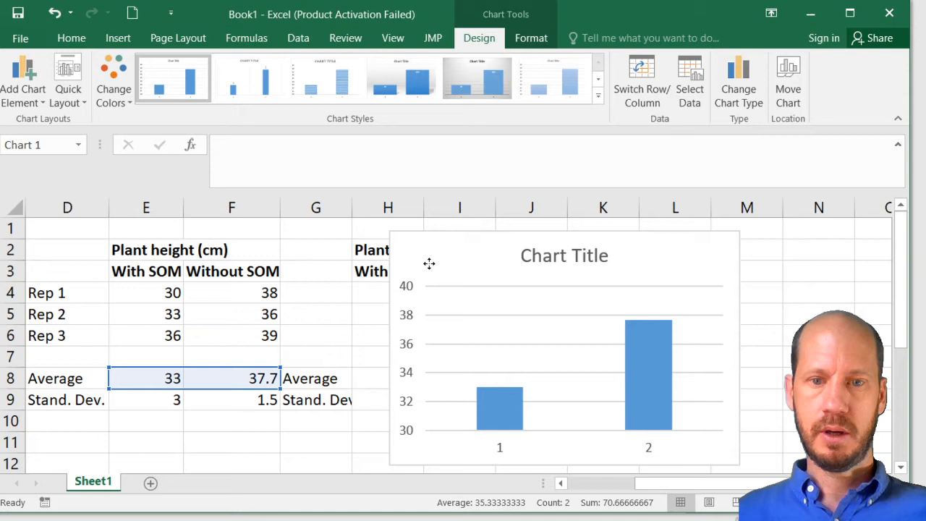
Move the chart so it starts at column H and shrink it to end at about column L, row 9
{"action": "left_click_drag", "start_coordinate": [429, 263], "coordinate": [393, 258]}
{"action": "left_click_drag", "start_coordinate": [703, 460], "coordinate": [711, 463]}
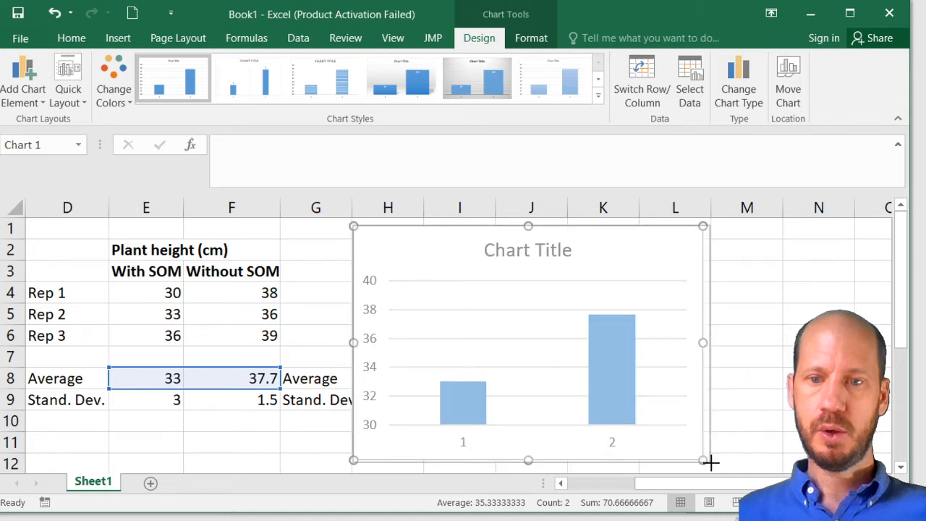
{"action": "left_click_drag", "start_coordinate": [712, 463], "coordinate": [674, 418]}
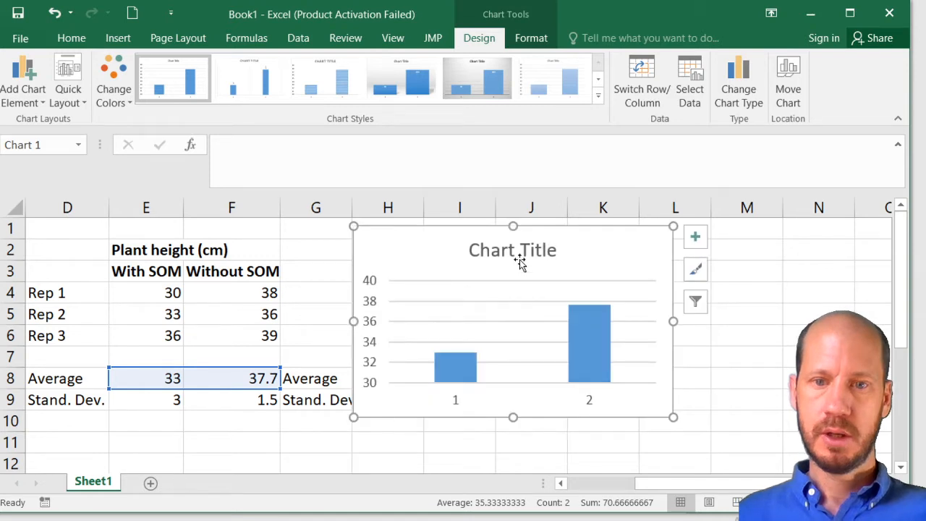
Delete the chart title and shift the chart so it starts in column G
{"action": "double_click", "coordinate": [518, 261]}
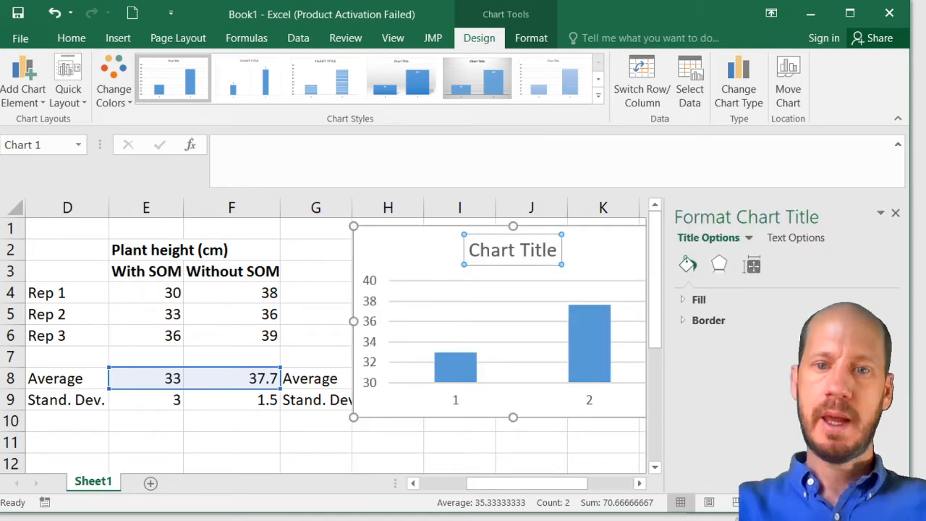
{"action": "key", "text": "Delete"}
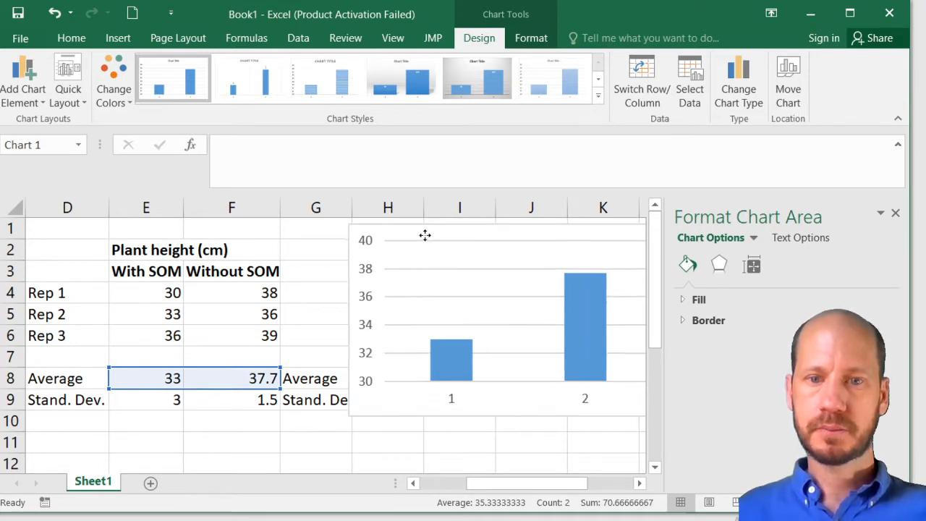
{"action": "left_click_drag", "start_coordinate": [424, 233], "coordinate": [393, 231]}
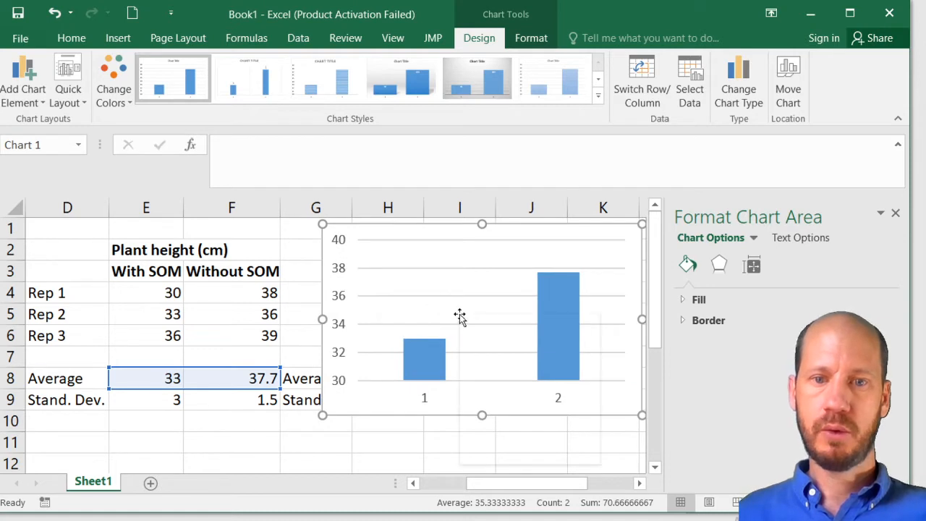
Set the chart's horizontal axis labels to the With SOM and Without SOM headings in E3:F3
{"action": "right_click", "coordinate": [459, 318]}
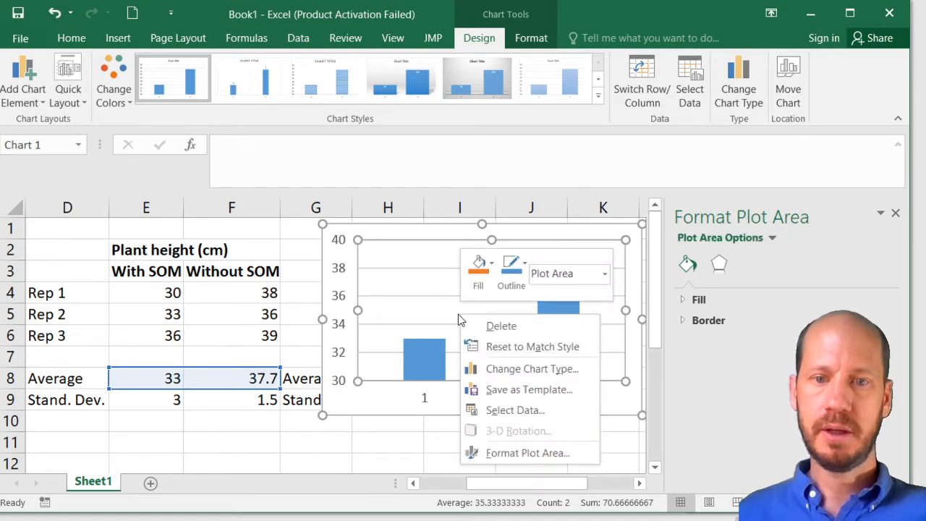
{"action": "left_click", "coordinate": [511, 410]}
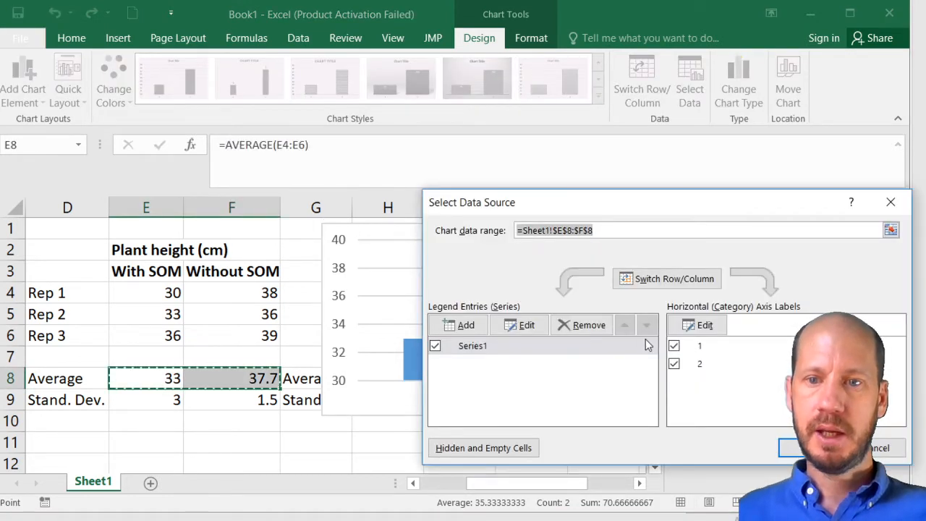
{"action": "left_click", "coordinate": [705, 327]}
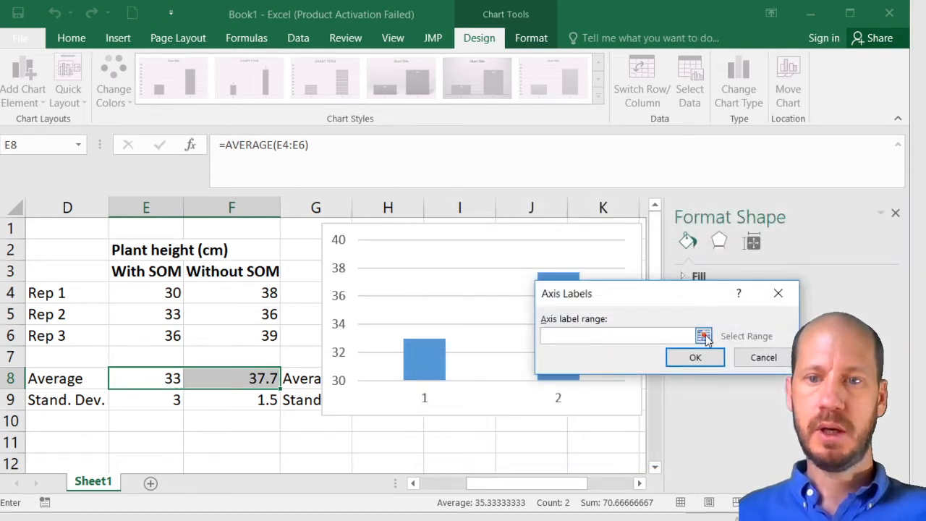
{"action": "left_click", "coordinate": [765, 357]}
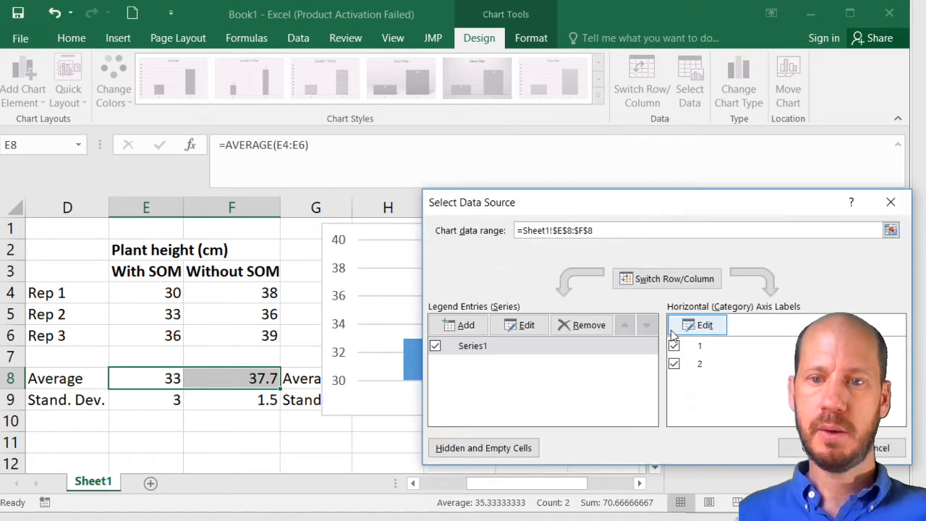
{"action": "left_click", "coordinate": [702, 331]}
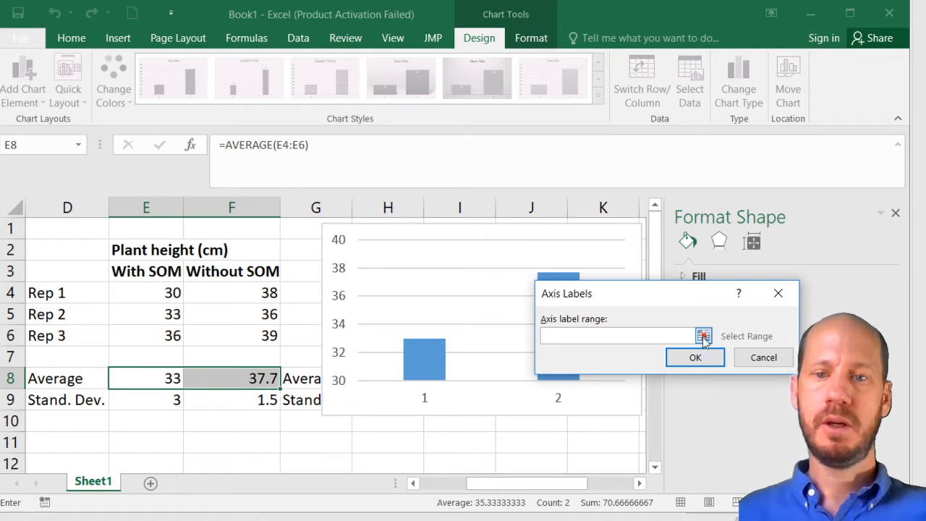
{"action": "left_click", "coordinate": [705, 339]}
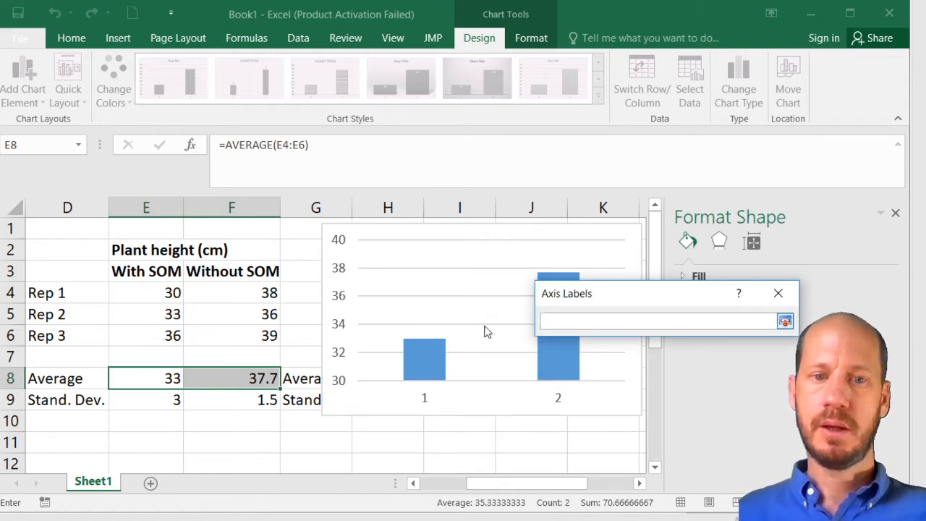
{"action": "left_click_drag", "start_coordinate": [151, 271], "coordinate": [221, 272]}
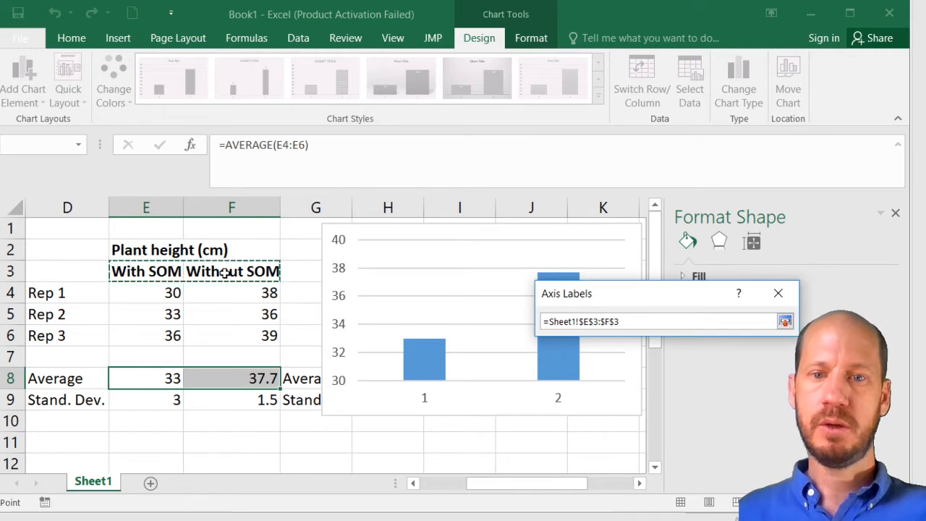
{"action": "left_click", "coordinate": [785, 322]}
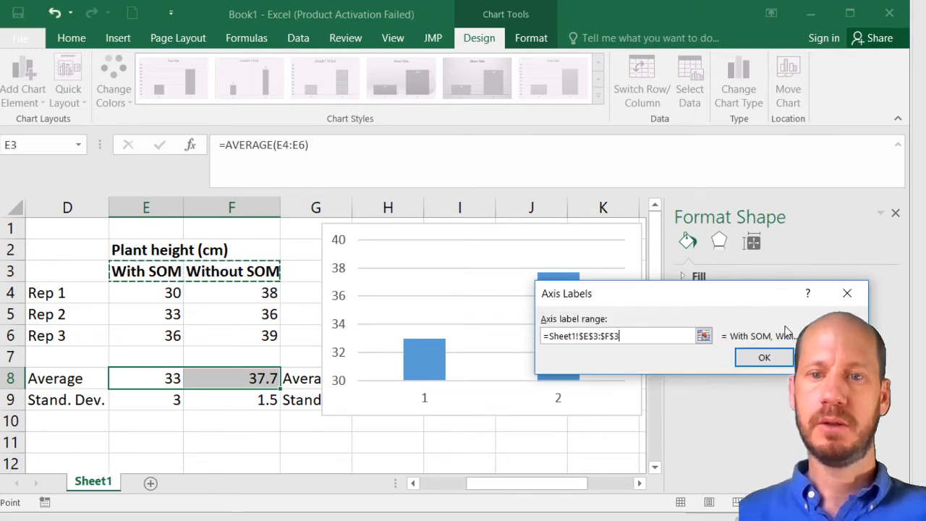
{"action": "left_click", "coordinate": [765, 362]}
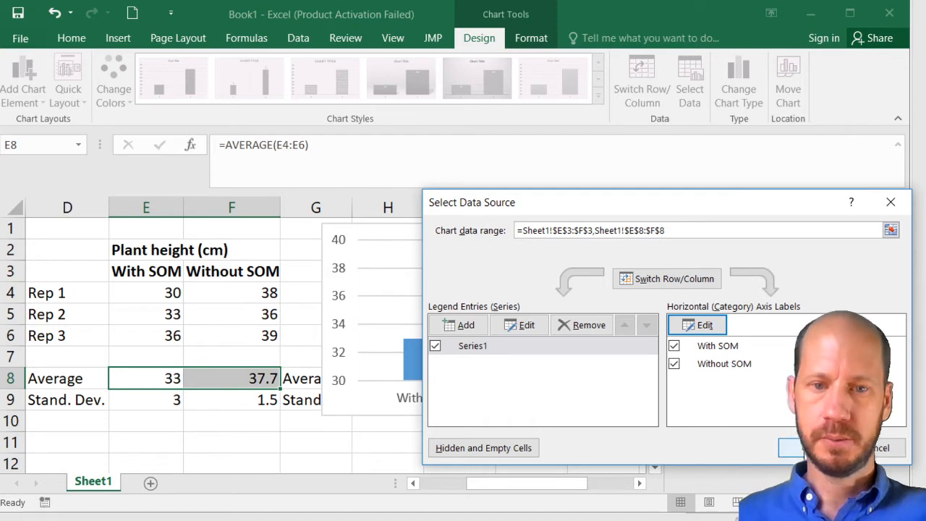
{"action": "left_click", "coordinate": [796, 448]}
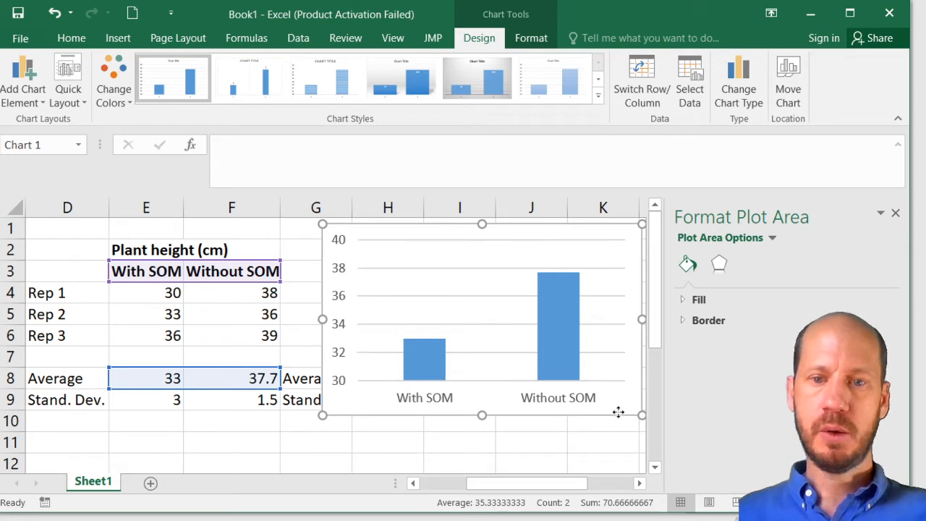
Move the chart beside the plant height columns and add titles to both axes
{"action": "mouse_move", "coordinate": [619, 412]}
{"action": "left_mouse_down"}
{"action": "mouse_move", "coordinate": [600, 432]}
{"action": "mouse_move", "coordinate": [589, 420]}
{"action": "left_mouse_up"}
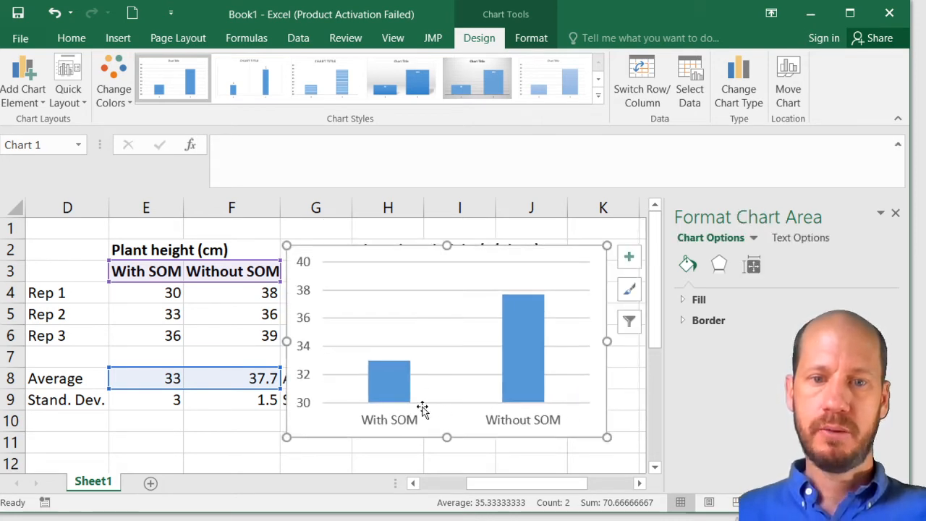
{"action": "left_click", "coordinate": [626, 260]}
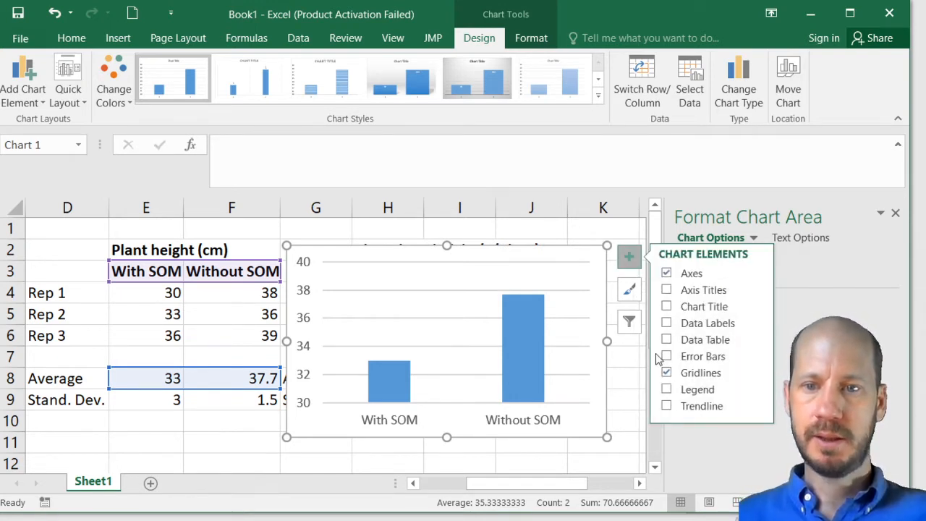
{"action": "left_click", "coordinate": [629, 259]}
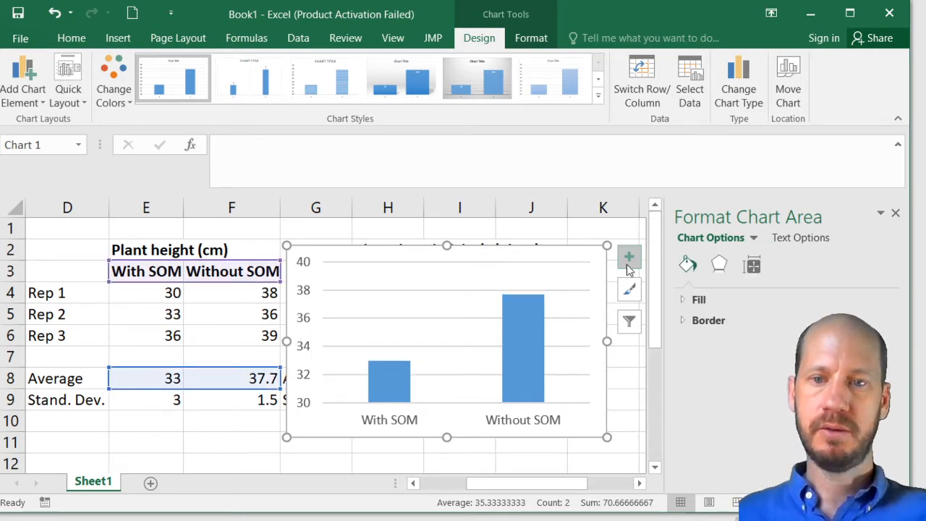
{"action": "left_click", "coordinate": [628, 262]}
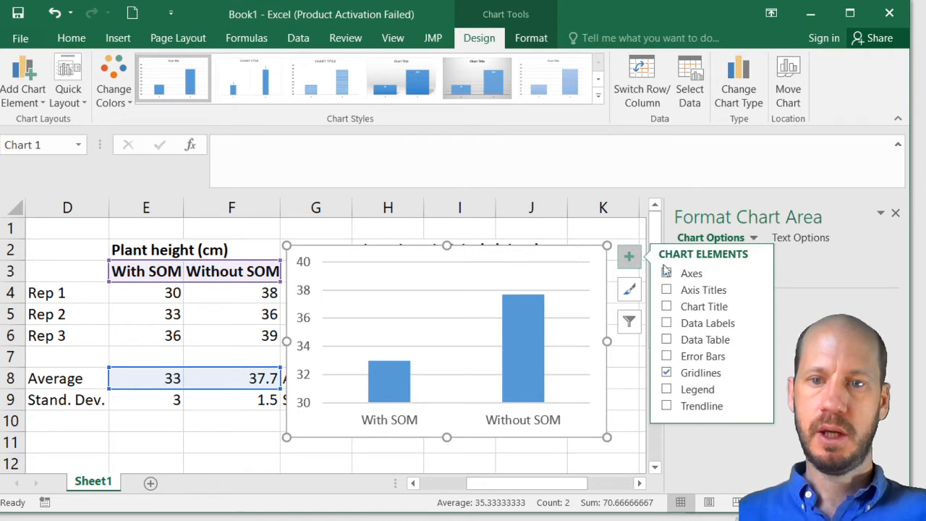
{"action": "left_click", "coordinate": [694, 291]}
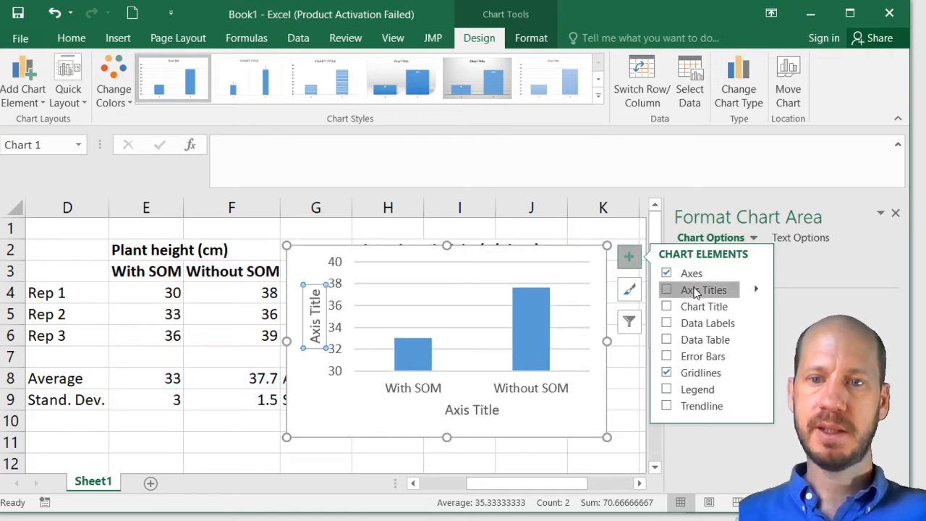
Rename the horizontal axis title as "Soil organic matter (SOM)"
{"action": "left_click", "coordinate": [491, 410]}
{"action": "left_click", "coordinate": [490, 410]}
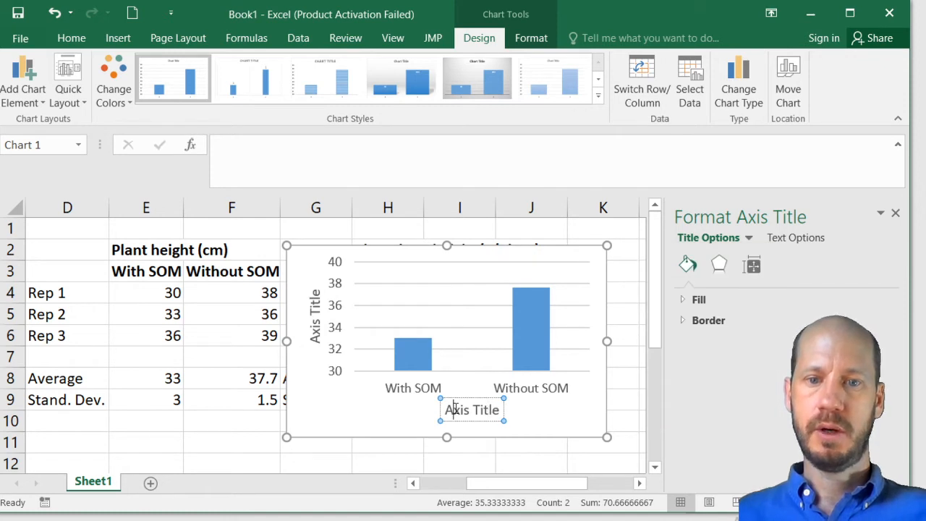
{"action": "triple_click", "coordinate": [455, 409]}
{"action": "left_click", "coordinate": [459, 409]}
{"action": "double_click", "coordinate": [465, 410]}
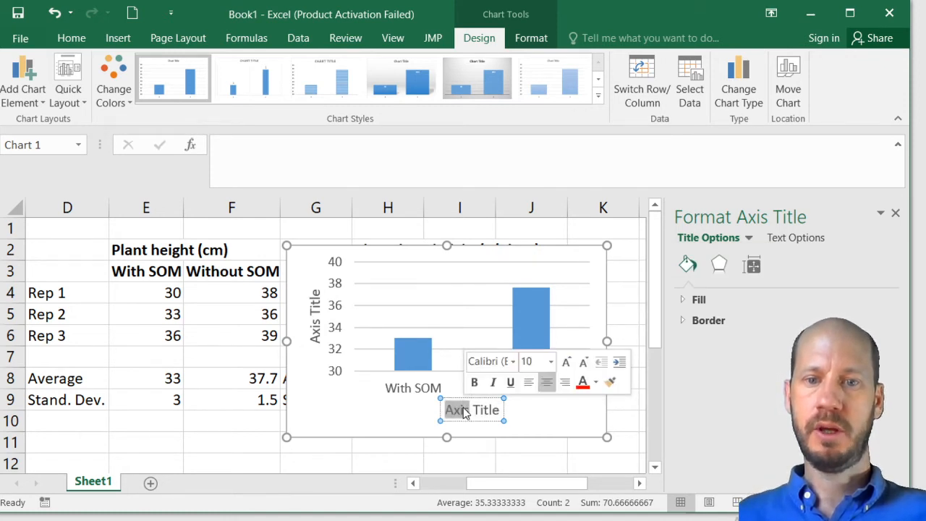
{"action": "triple_click", "coordinate": [466, 410]}
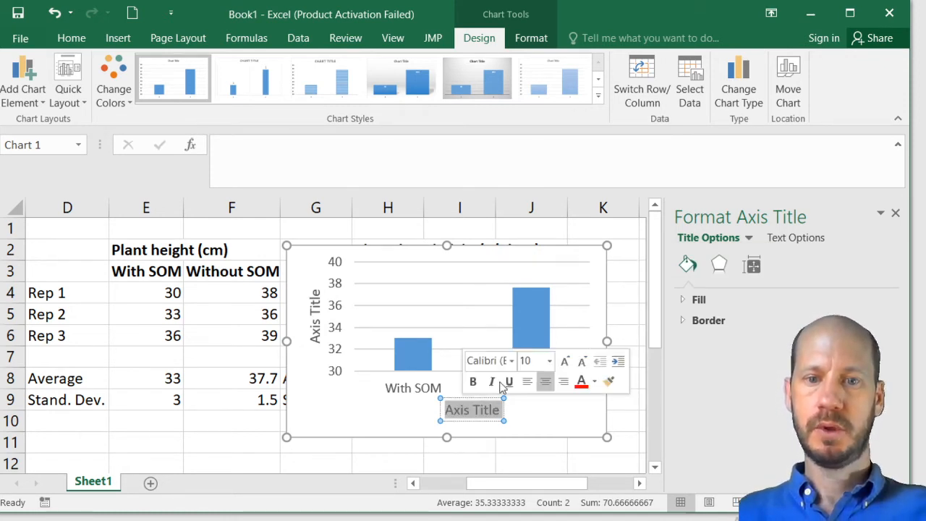
{"action": "type", "text": "S"}
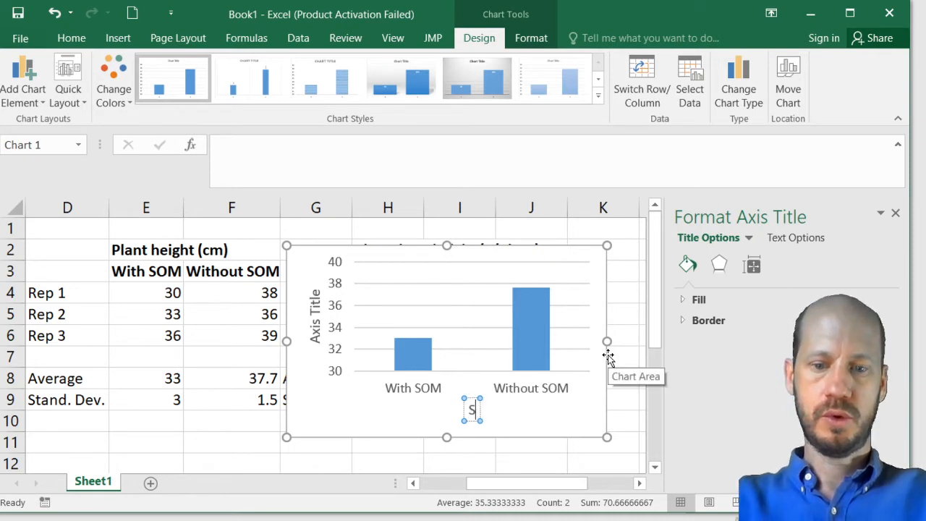
{"action": "type", "text": "O"}
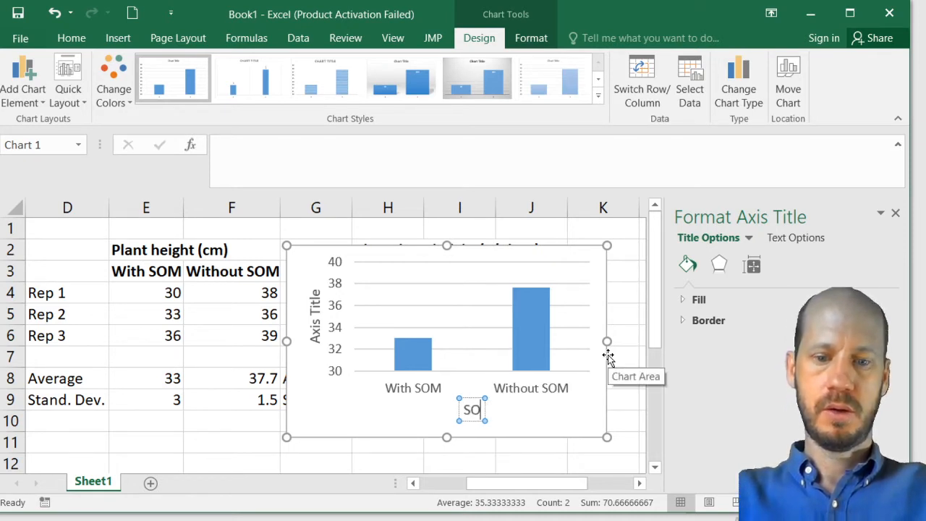
{"action": "key", "text": "BackSpace"}
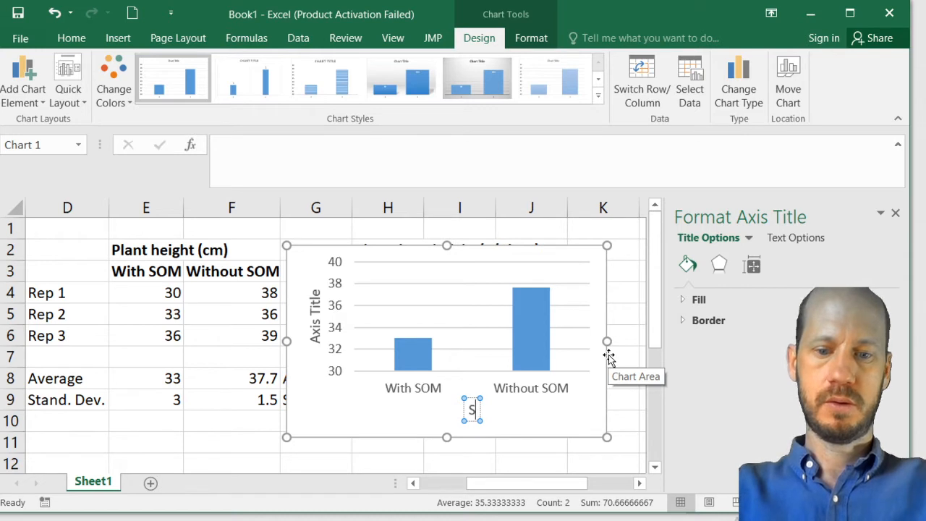
{"action": "type", "text": "oil"}
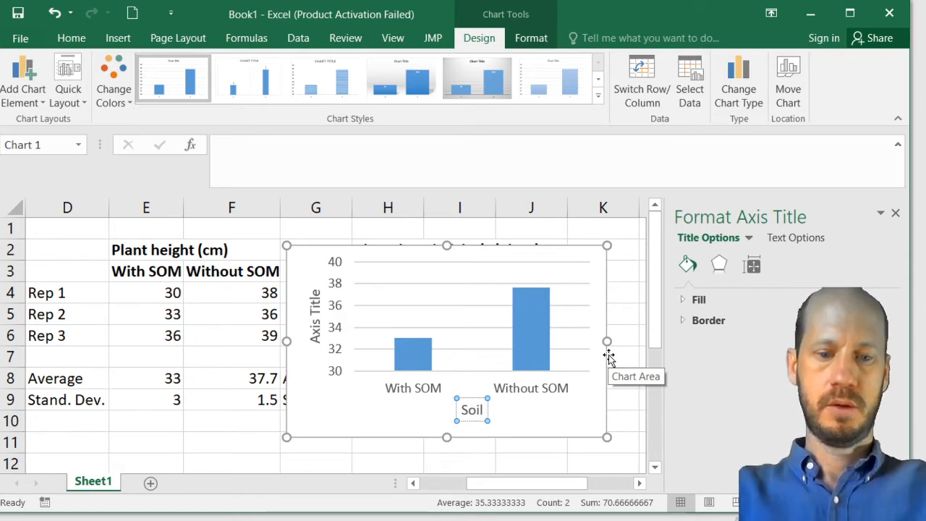
{"action": "type", "text": " organic"}
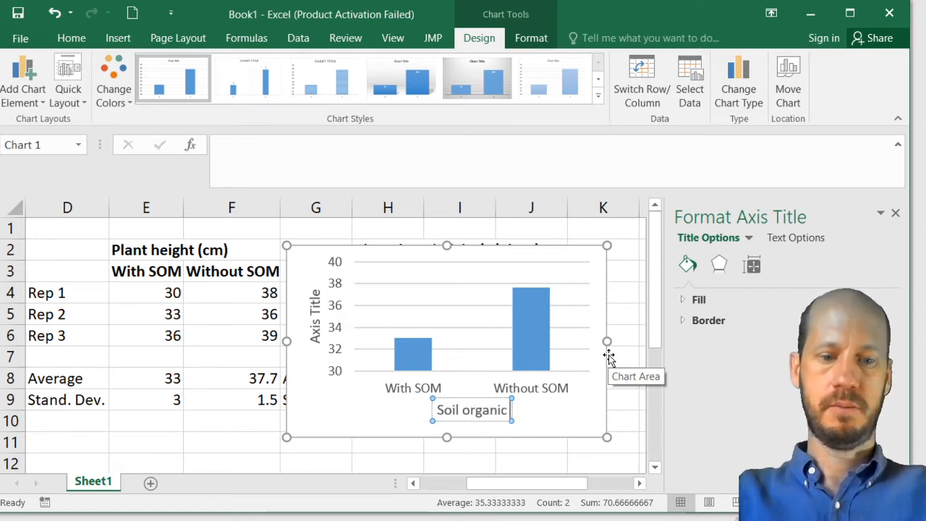
{"action": "type", "text": " matter"}
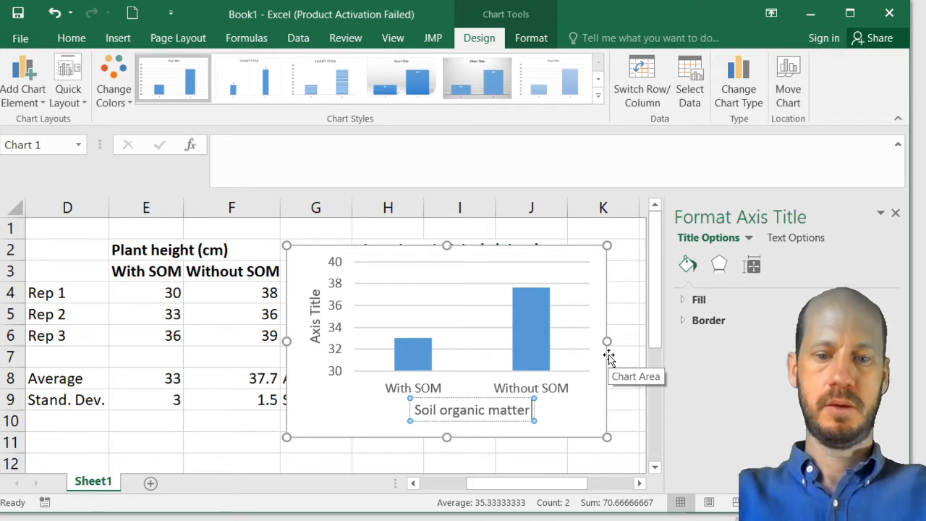
{"action": "type", "text": " (SOM)"}
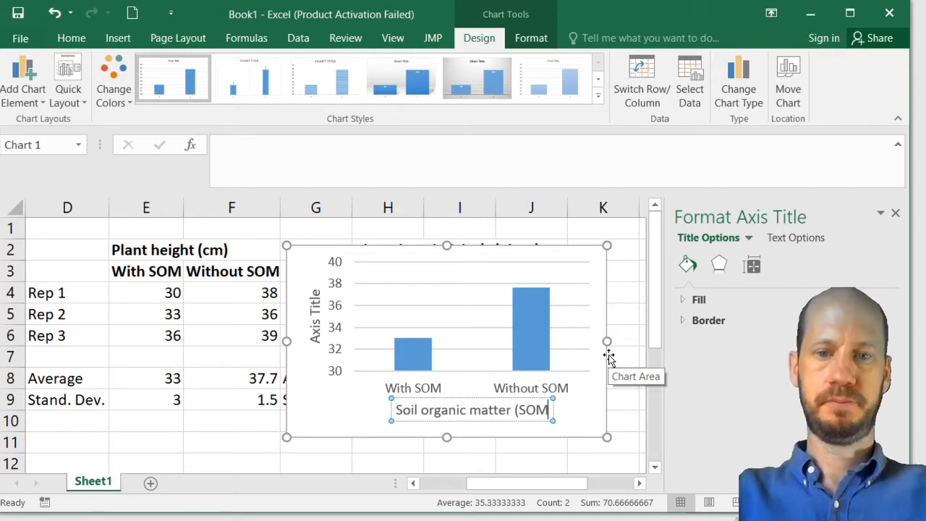
Rename the chart's vertical axis title as "Plant height (cm)"
{"action": "left_click", "coordinate": [314, 332]}
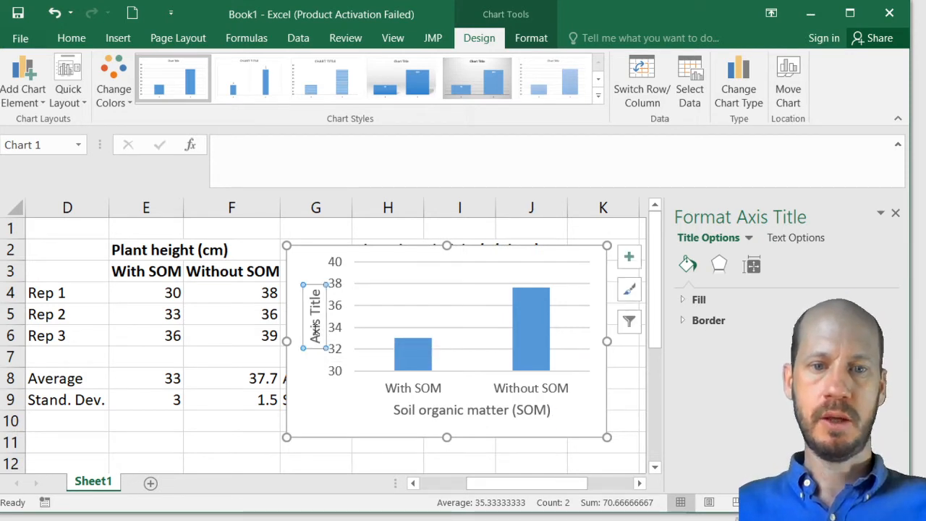
{"action": "left_click", "coordinate": [315, 329]}
{"action": "double_click", "coordinate": [315, 329]}
{"action": "triple_click", "coordinate": [315, 330]}
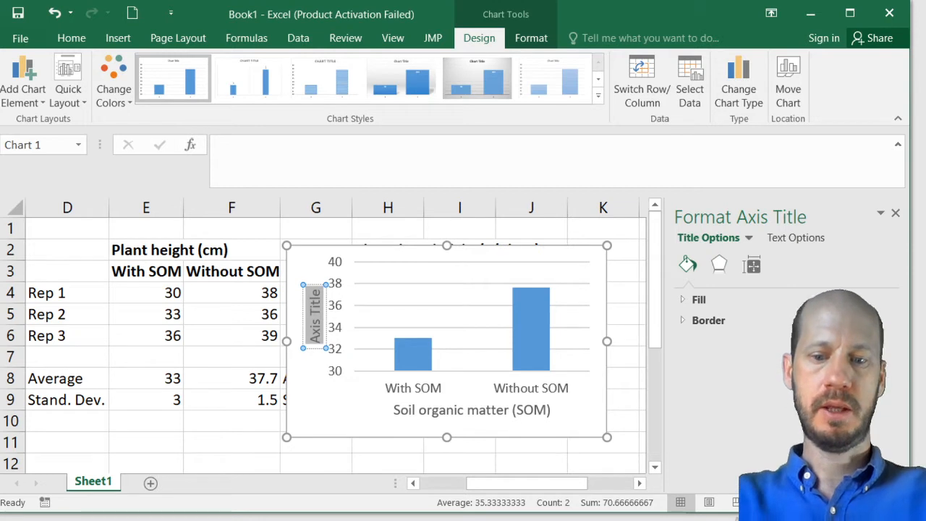
{"action": "type", "text": "Plant he"}
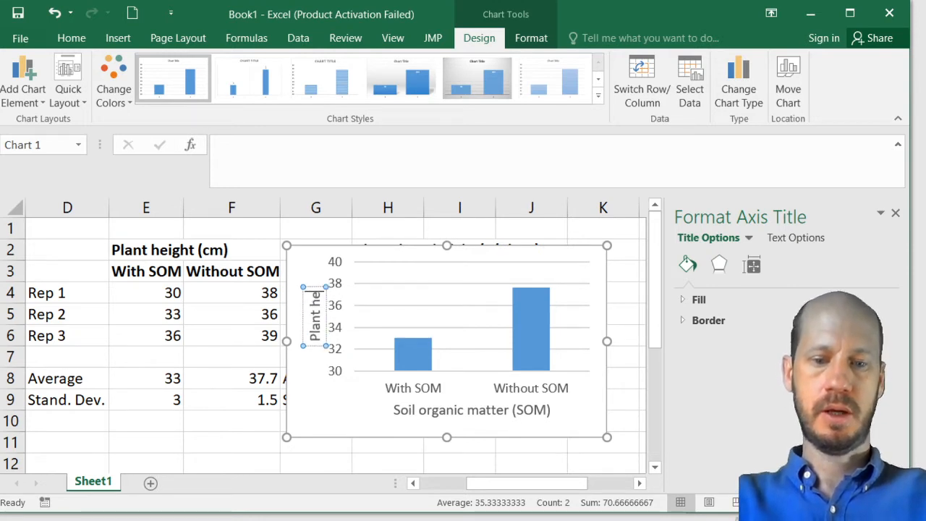
{"action": "type", "text": "ight ("}
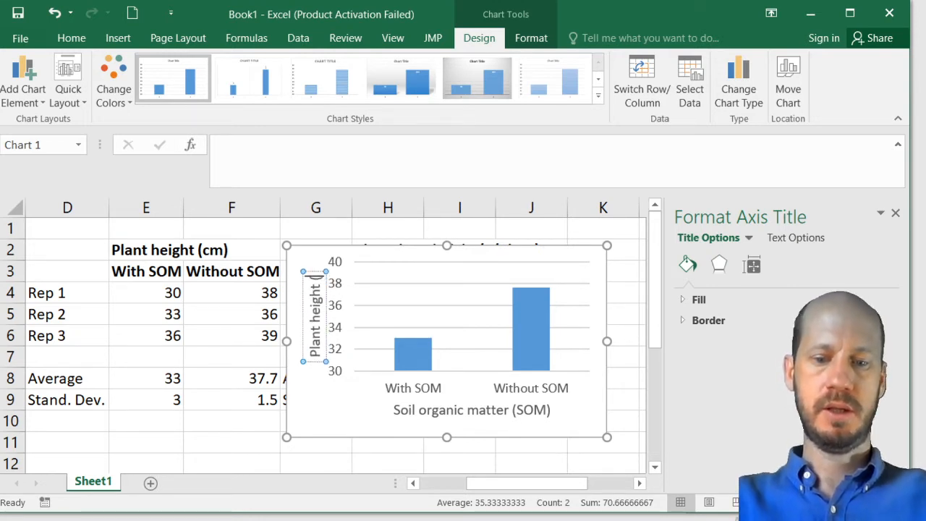
{"action": "type", "text": "cm)"}
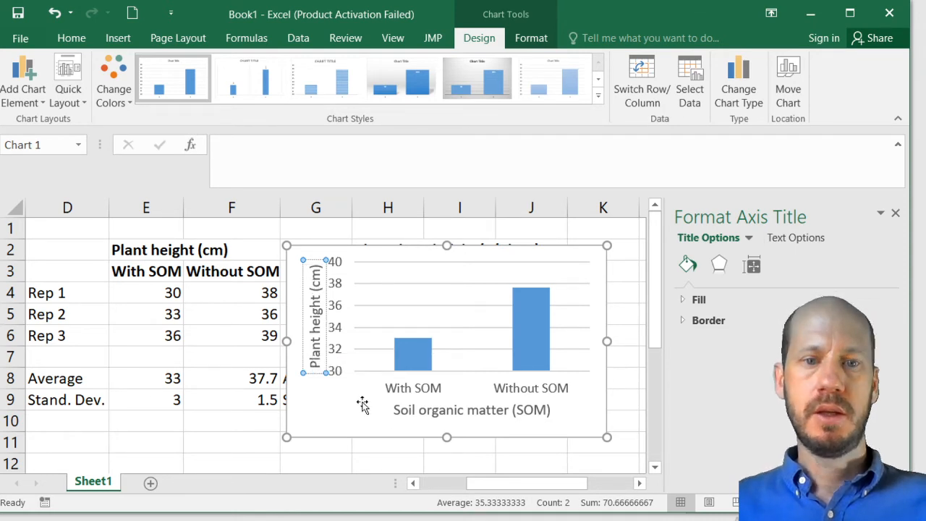
{"action": "left_click", "coordinate": [349, 427]}
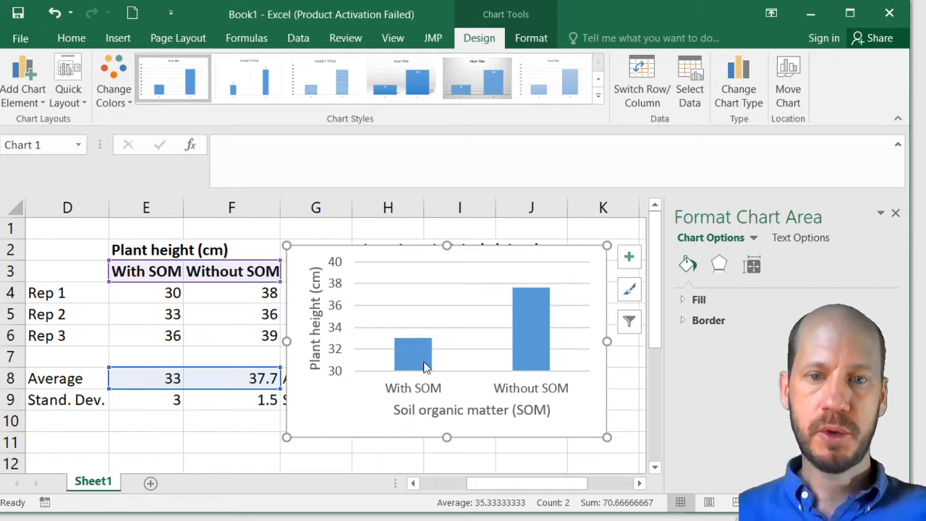
Add error bars to the plant height chart
{"action": "mouse_move", "coordinate": [423, 360]}
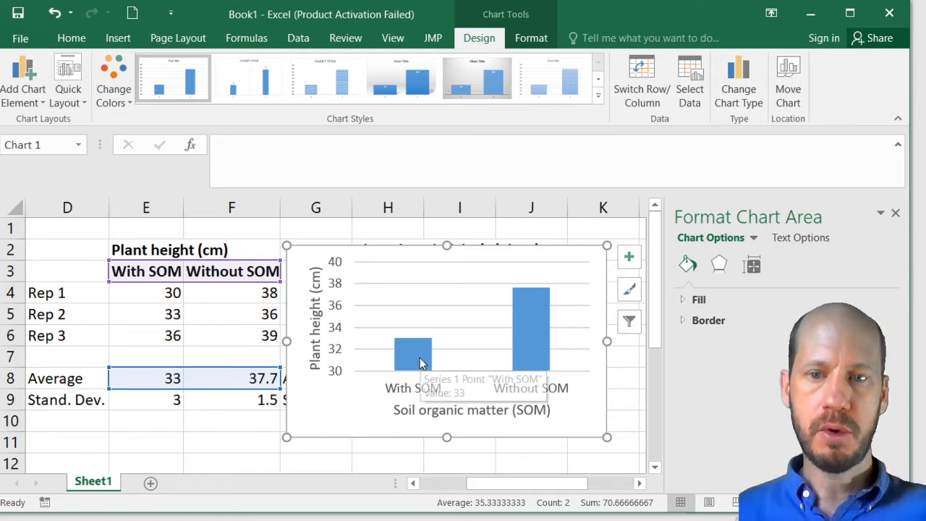
{"action": "left_click", "coordinate": [629, 257]}
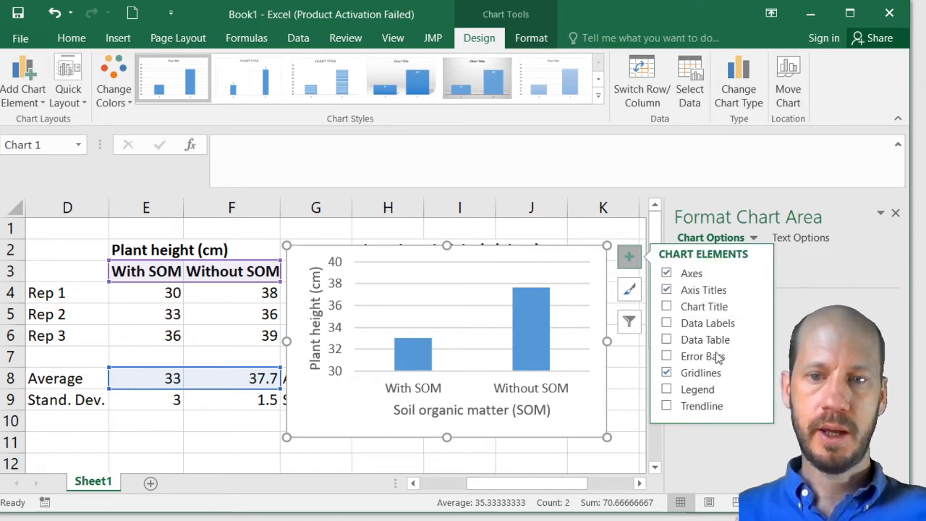
{"action": "left_click", "coordinate": [667, 357]}
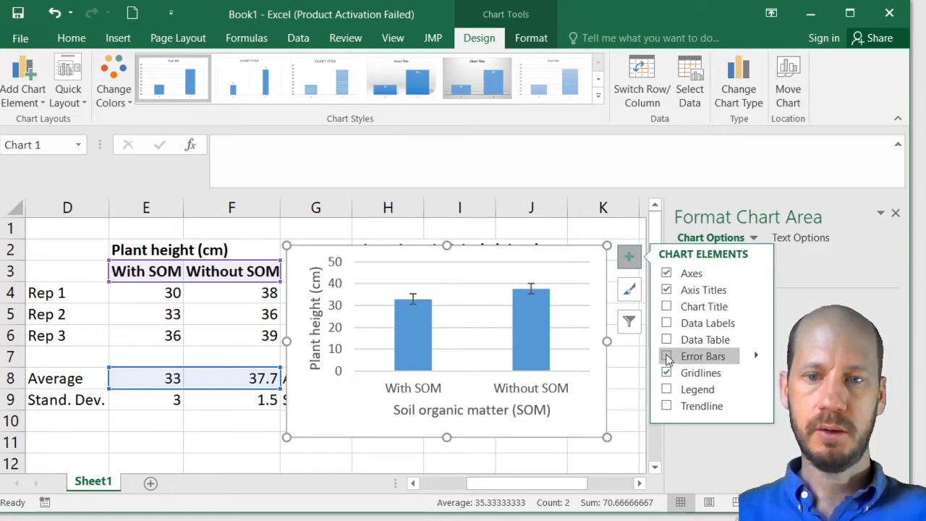
{"action": "left_click", "coordinate": [666, 356]}
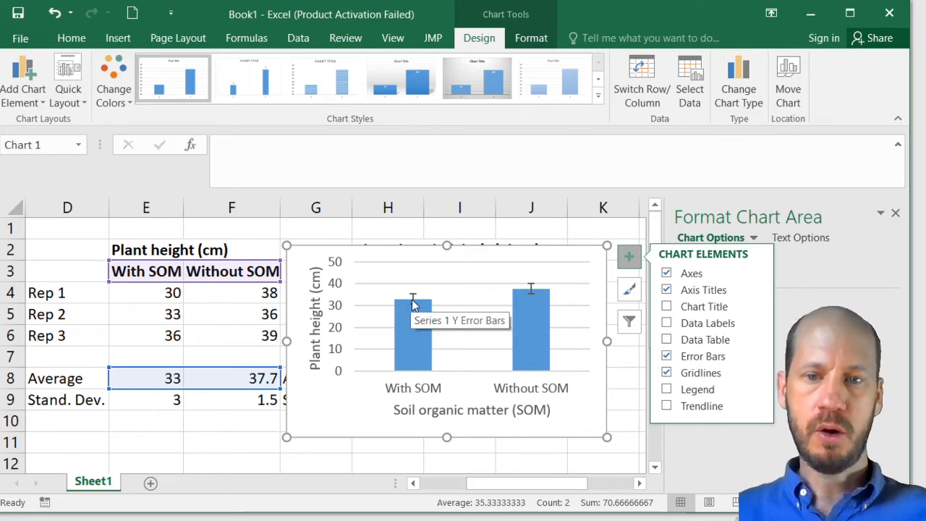
Open the detailed error bar formatting options and look through the line settings
{"action": "left_click", "coordinate": [756, 356]}
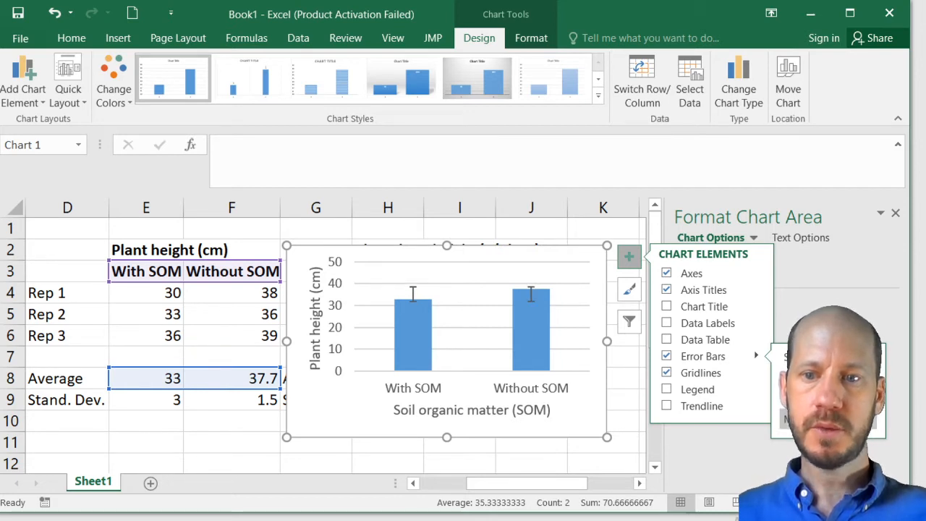
{"action": "left_click", "coordinate": [828, 419]}
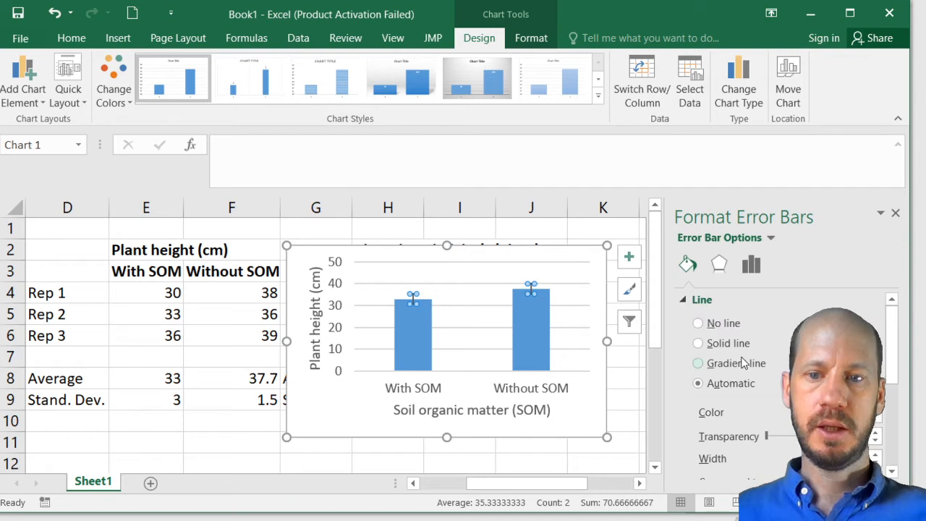
{"action": "scroll", "coordinate": [744, 363], "scroll_direction": "down", "scroll_amount": 1}
{"action": "scroll", "coordinate": [743, 363], "scroll_direction": "down", "scroll_amount": 1}
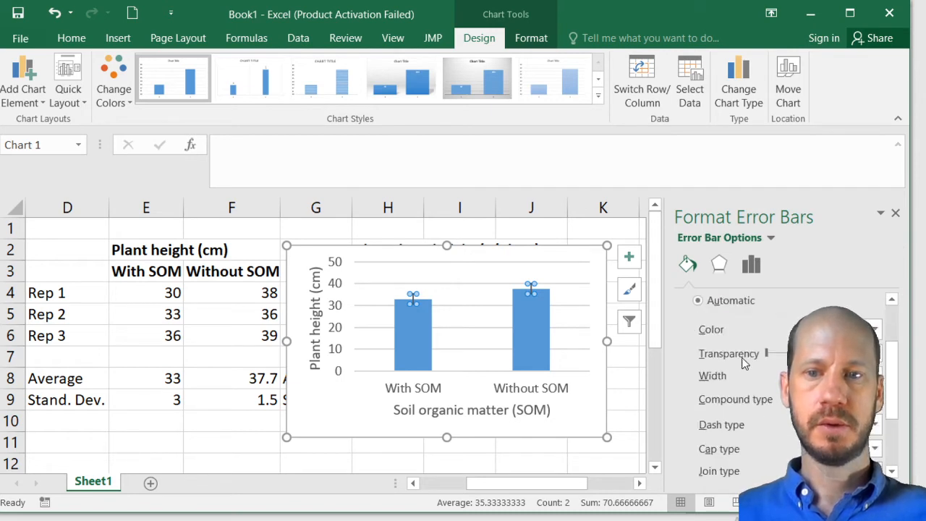
{"action": "scroll", "coordinate": [744, 364], "scroll_direction": "down", "scroll_amount": 3}
{"action": "scroll", "coordinate": [744, 363], "scroll_direction": "up", "scroll_amount": 4}
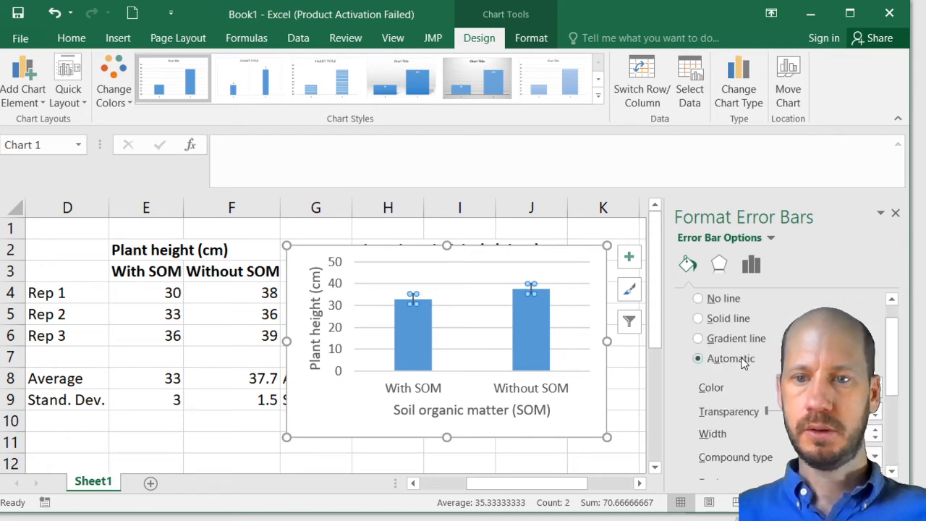
{"action": "scroll", "coordinate": [743, 363], "scroll_direction": "up", "scroll_amount": 1}
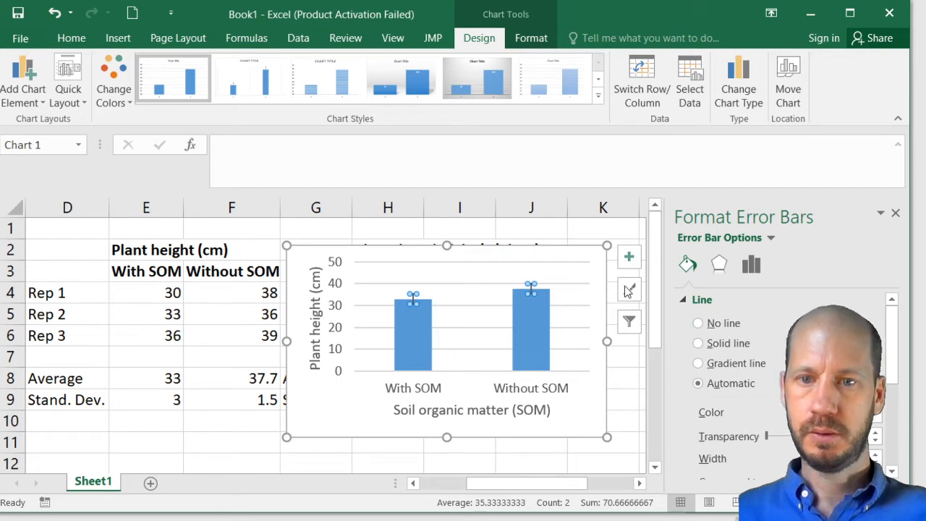
Open the vertical error bar options and set the error amount to Custom
{"action": "left_click", "coordinate": [629, 257]}
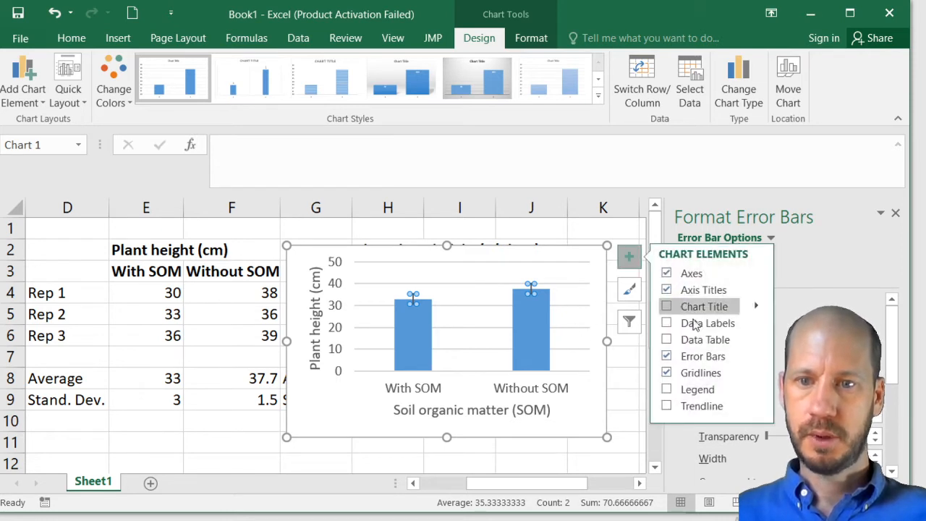
{"action": "left_click", "coordinate": [757, 357]}
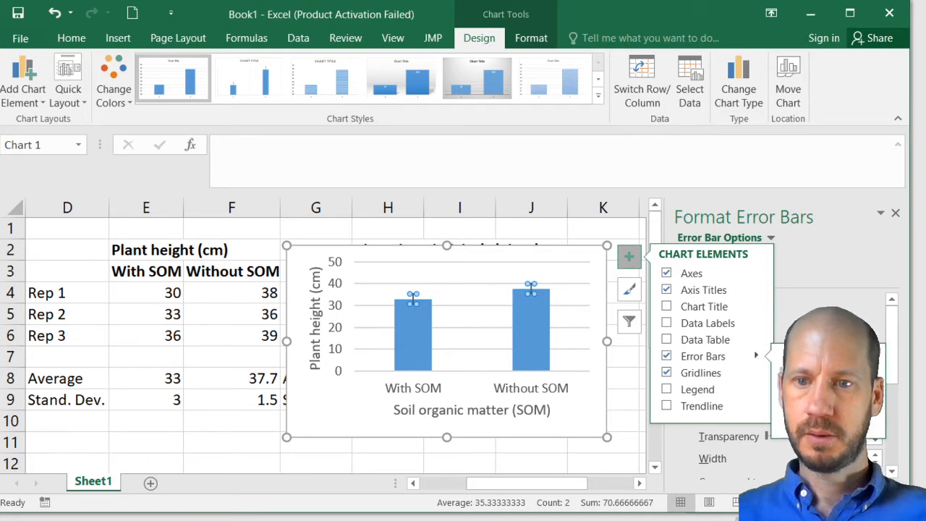
{"action": "left_click", "coordinate": [827, 423]}
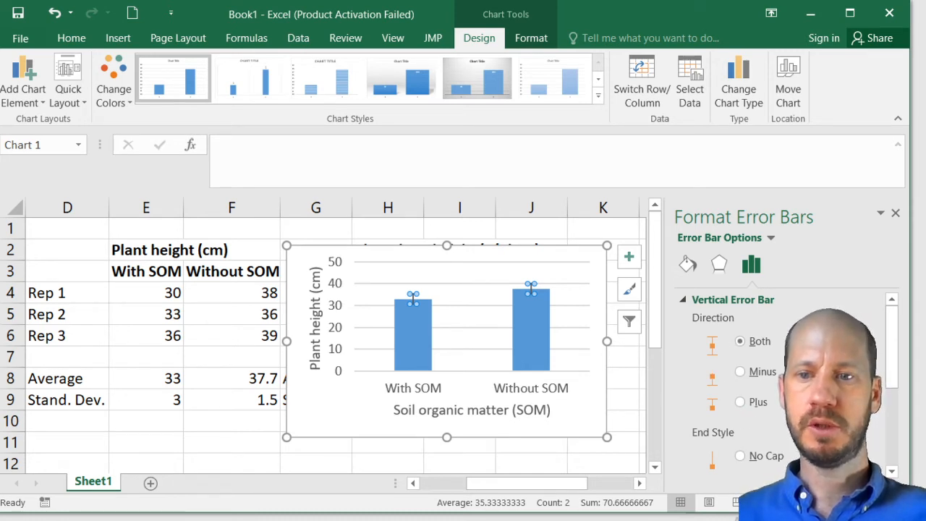
{"action": "left_click_drag", "start_coordinate": [892, 354], "coordinate": [897, 456]}
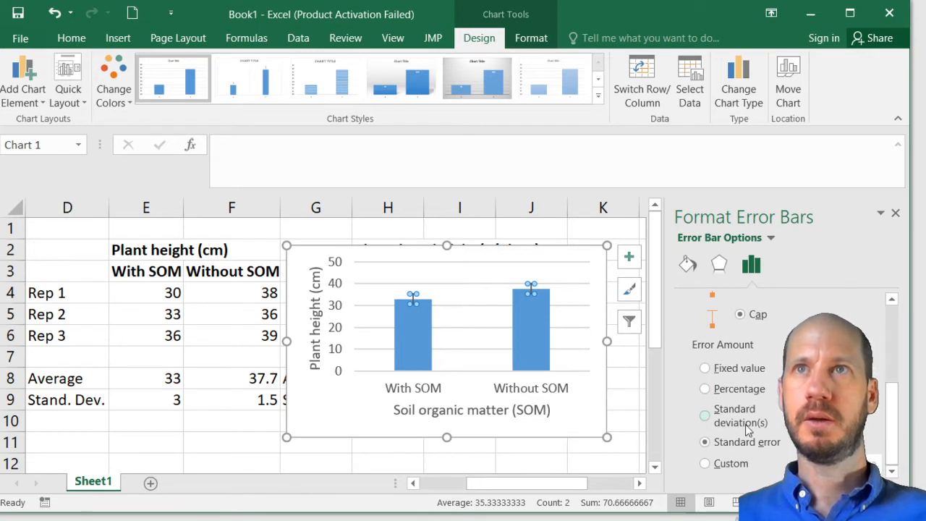
{"action": "left_click", "coordinate": [705, 464]}
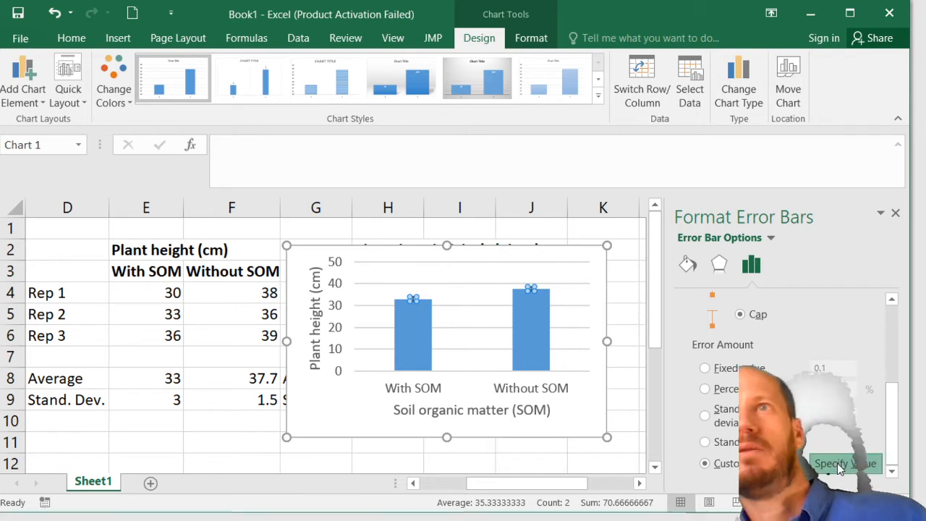
Specify the standard deviations in E9:F9 as both the positive and negative custom error values
{"action": "left_click", "coordinate": [825, 463]}
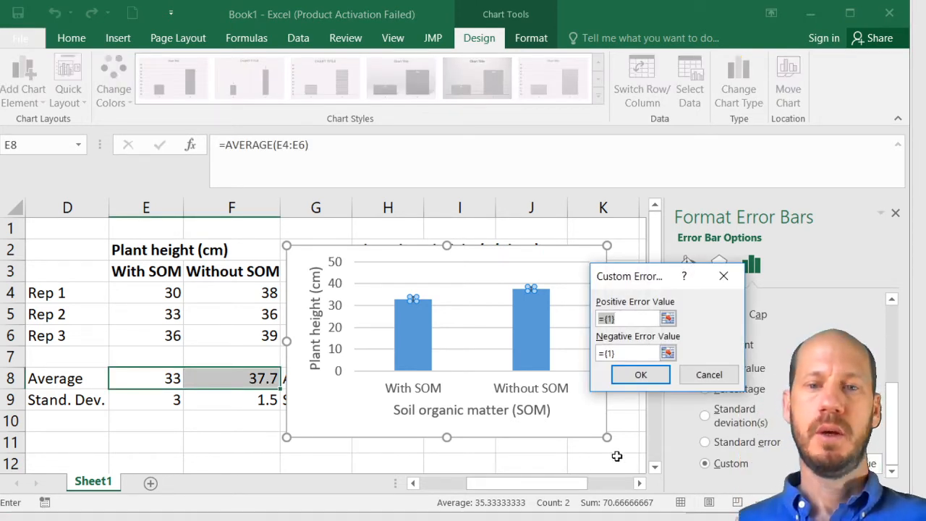
{"action": "left_click", "coordinate": [667, 319]}
{"action": "left_click_drag", "start_coordinate": [167, 399], "coordinate": [211, 399]}
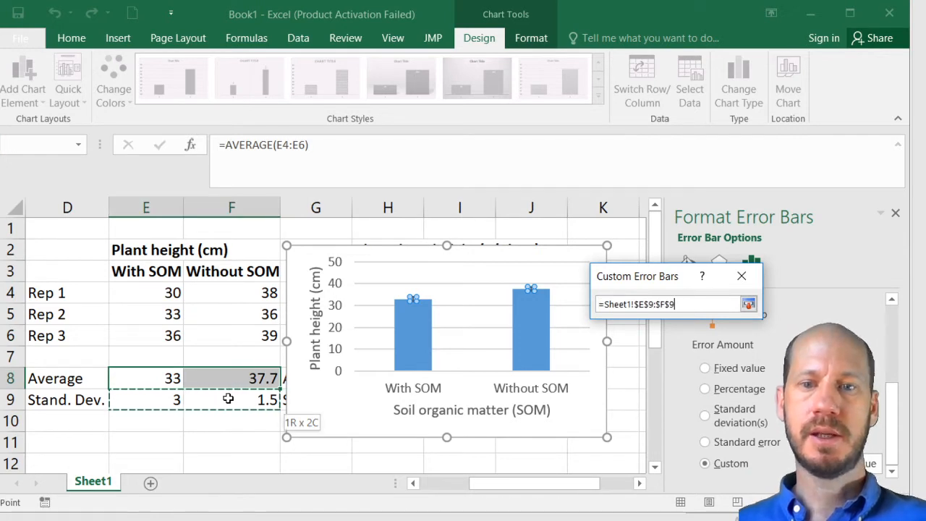
{"action": "left_click", "coordinate": [749, 306]}
{"action": "left_click", "coordinate": [669, 354]}
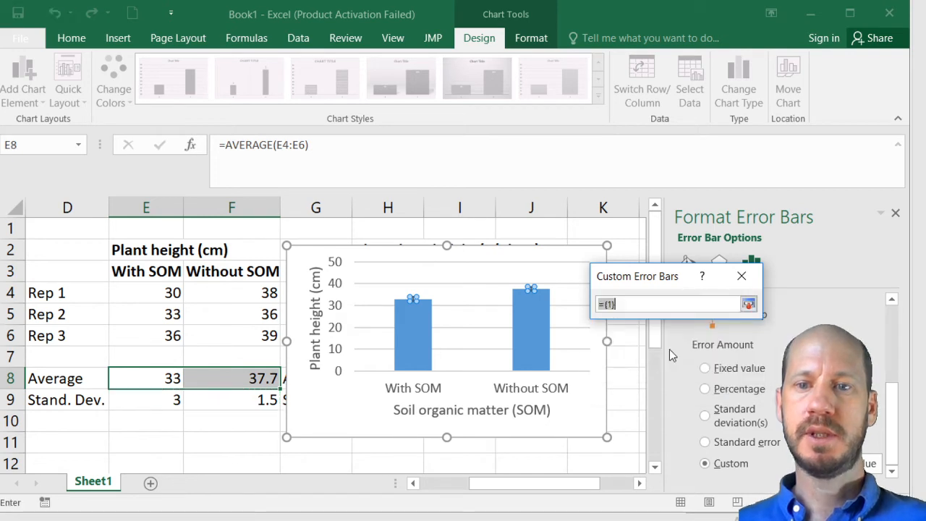
{"action": "left_click_drag", "start_coordinate": [178, 398], "coordinate": [226, 399]}
{"action": "left_click", "coordinate": [749, 305]}
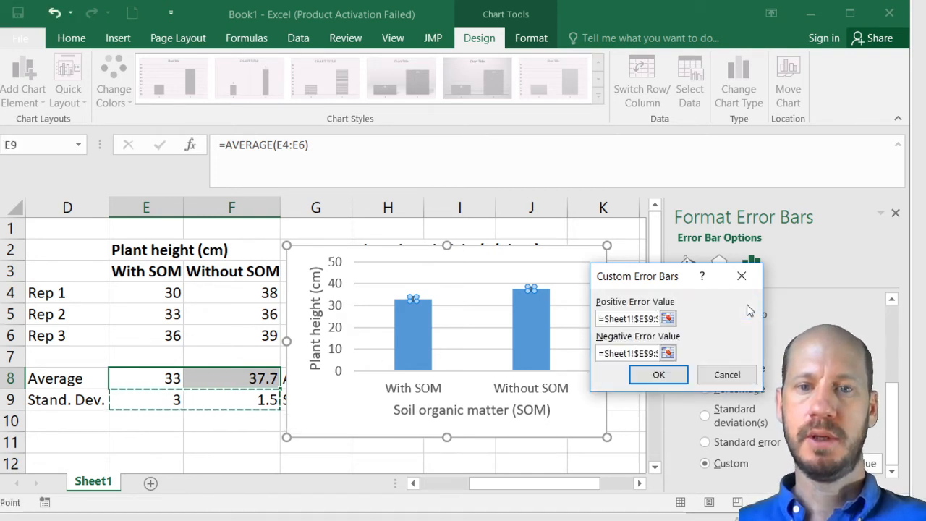
{"action": "left_click", "coordinate": [657, 375]}
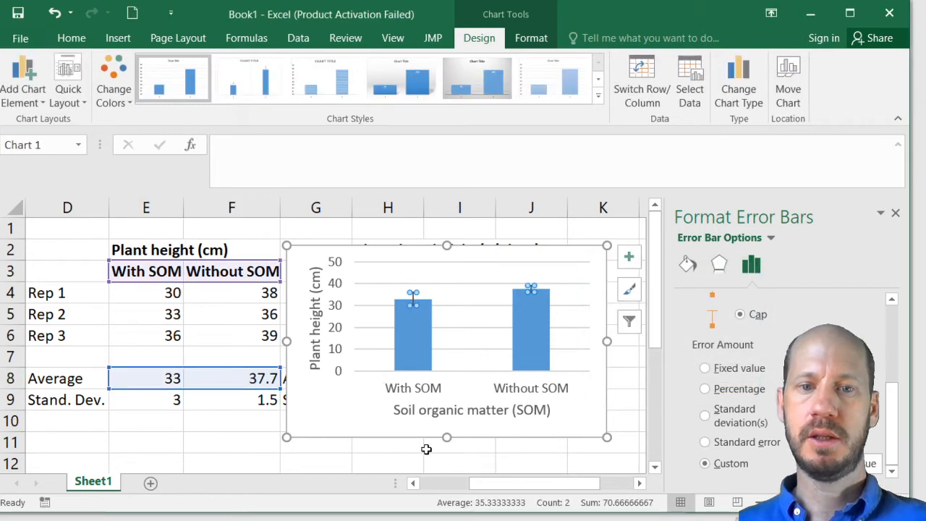
Move the whole chart slightly up and to the right beside the plant height columns
{"action": "left_click", "coordinate": [468, 314]}
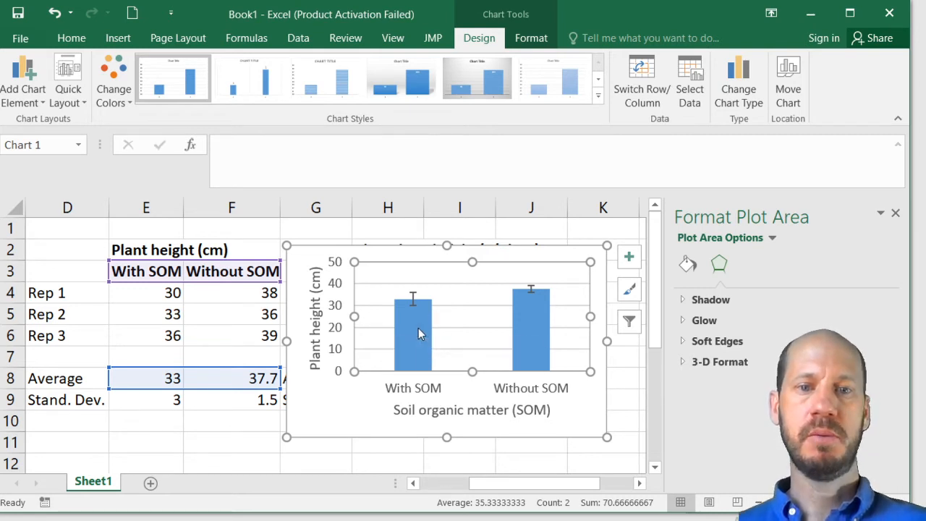
{"action": "mouse_move", "coordinate": [419, 331]}
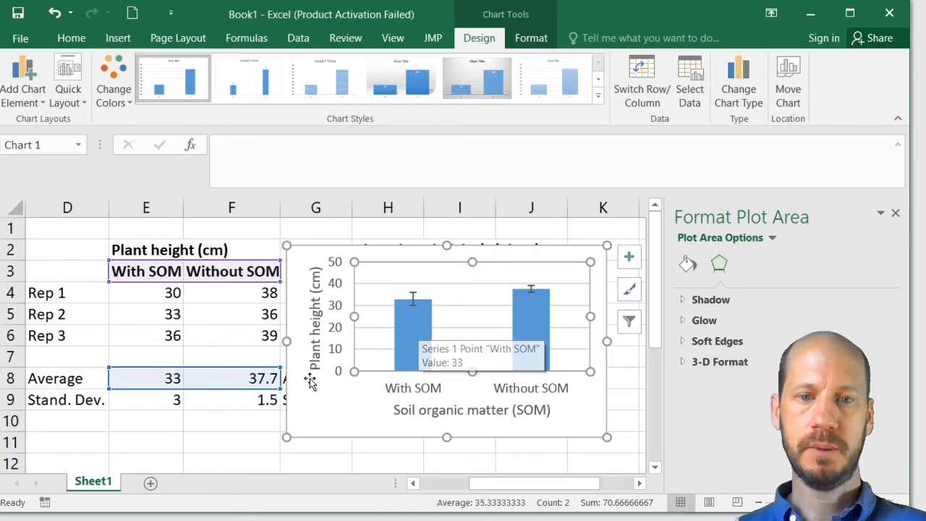
{"action": "mouse_move", "coordinate": [310, 413]}
{"action": "left_mouse_down"}
{"action": "mouse_move", "coordinate": [373, 403]}
{"action": "mouse_move", "coordinate": [318, 400]}
{"action": "left_mouse_up"}
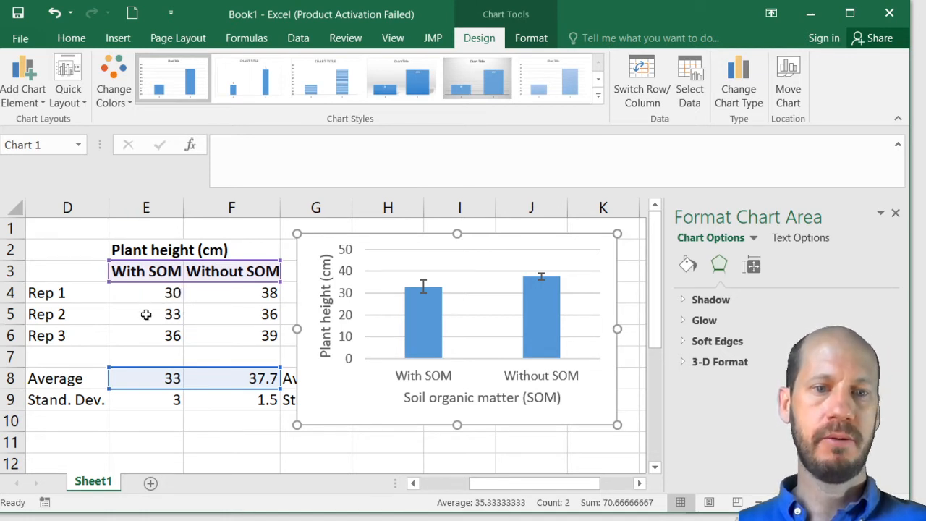
Start an Anova: Single Factor data analysis with the plant height replicates in E4:F6 as the input range
{"action": "left_click", "coordinate": [154, 231]}
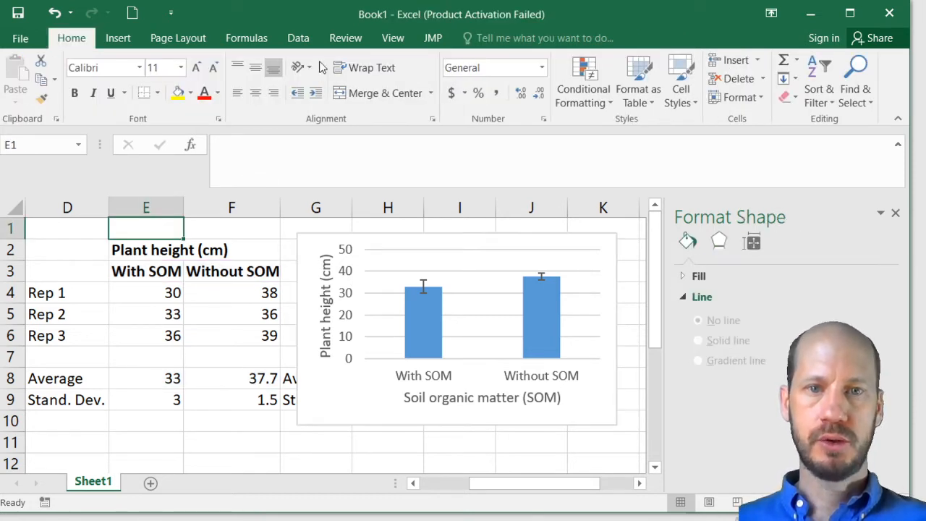
{"action": "left_click", "coordinate": [299, 40]}
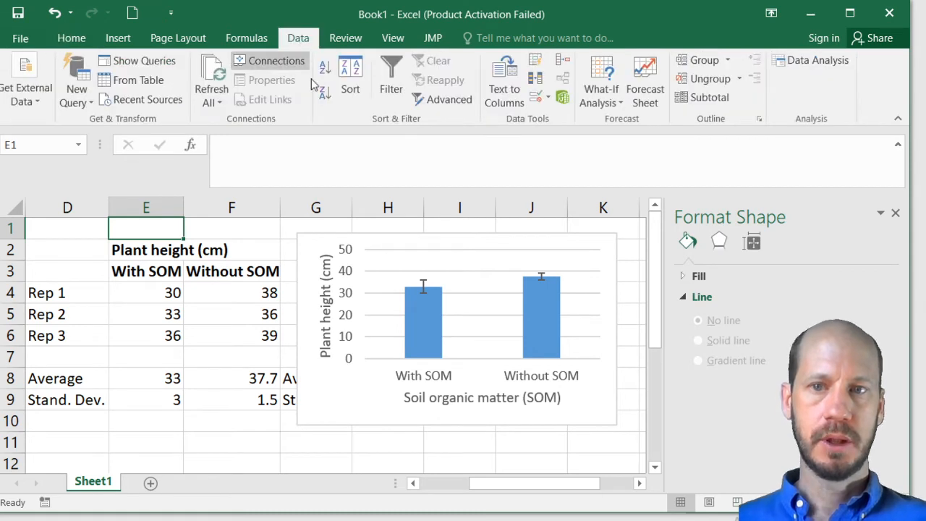
{"action": "left_click", "coordinate": [806, 65]}
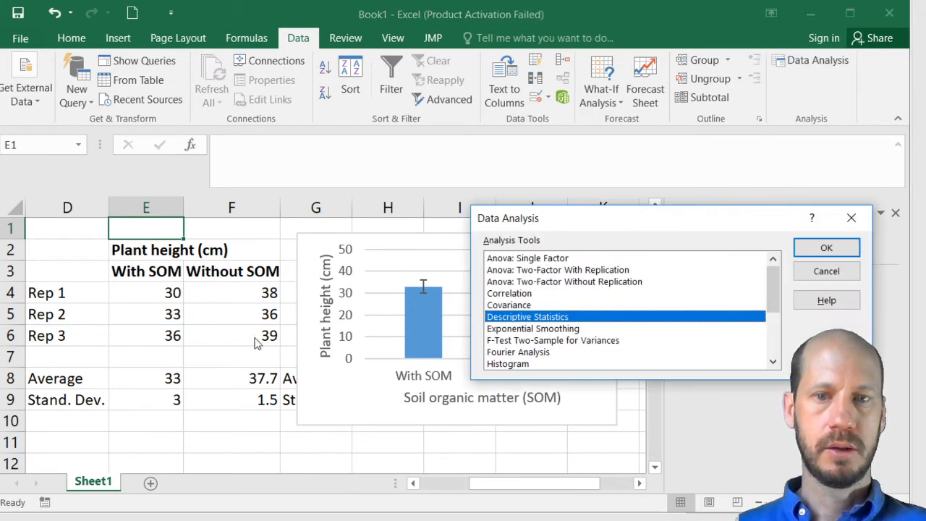
{"action": "left_click", "coordinate": [522, 261]}
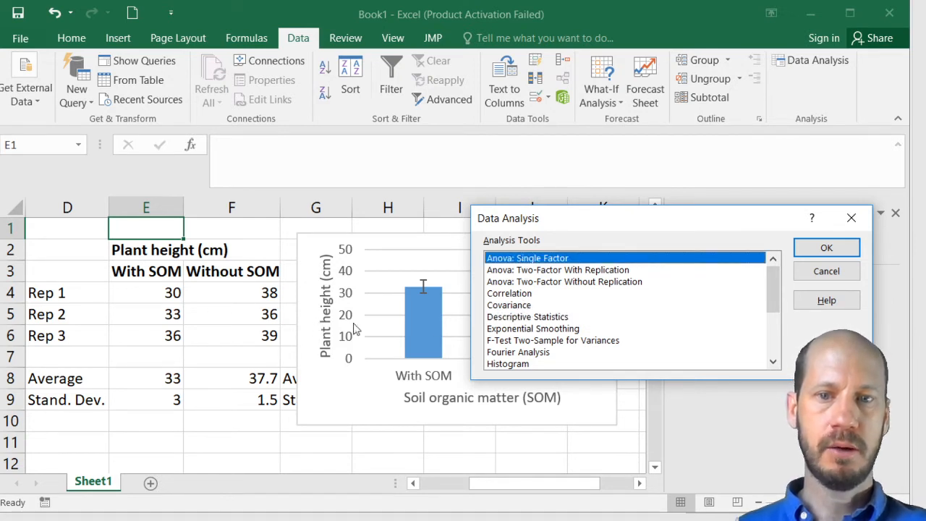
{"action": "left_click", "coordinate": [825, 249]}
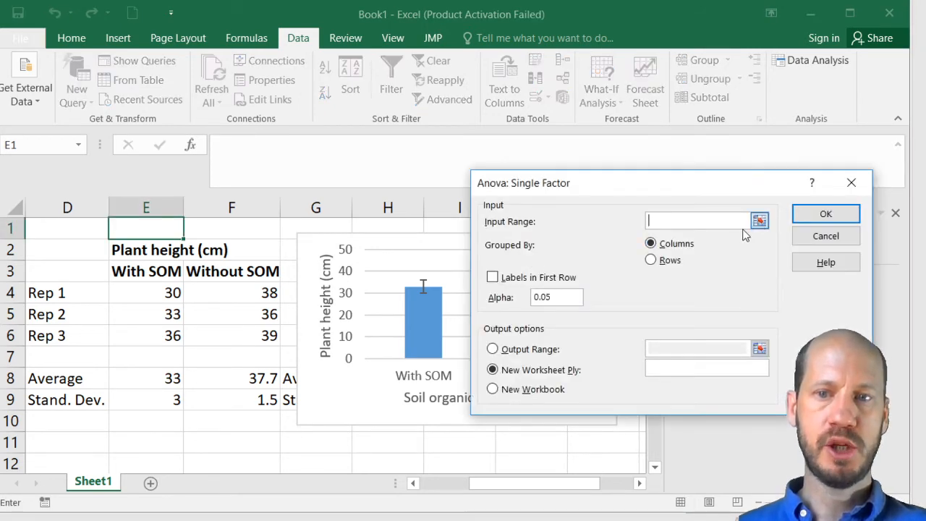
{"action": "left_click", "coordinate": [759, 223]}
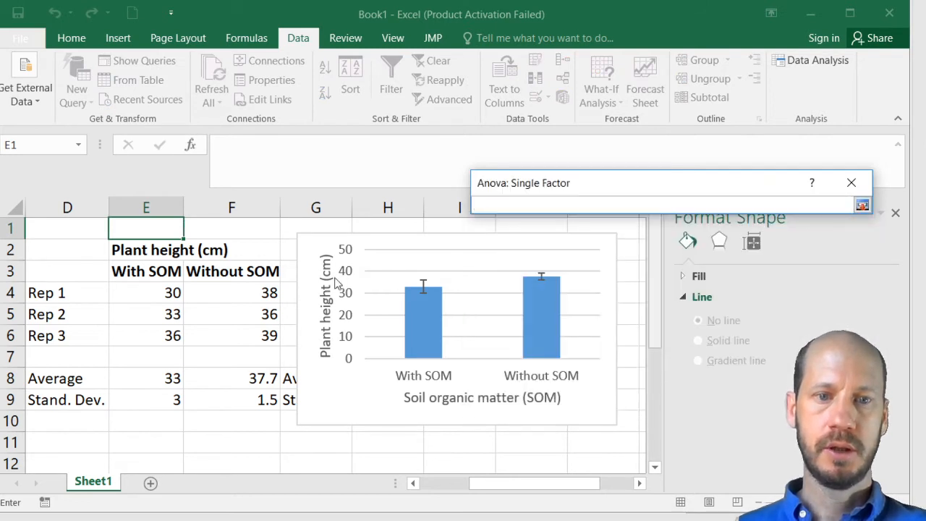
{"action": "left_click_drag", "start_coordinate": [168, 292], "coordinate": [246, 335]}
{"action": "left_click", "coordinate": [862, 206]}
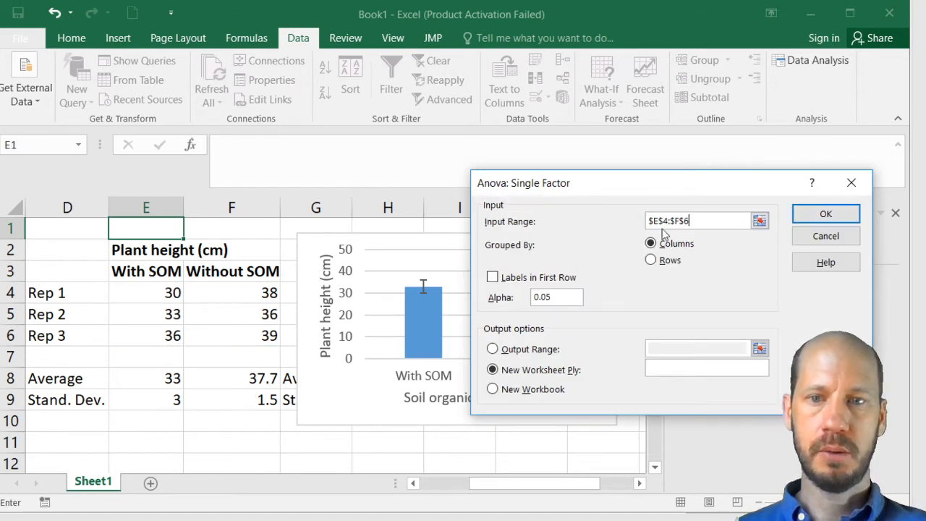
Change the ANOVA input range to E3:F6 and treat its first row as labels
{"action": "left_click", "coordinate": [759, 221]}
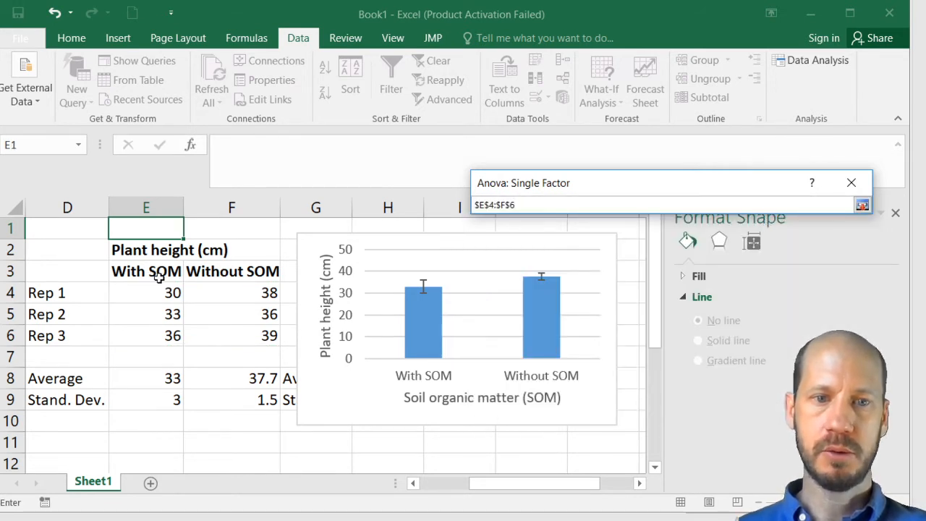
{"action": "left_click_drag", "start_coordinate": [161, 271], "coordinate": [237, 340]}
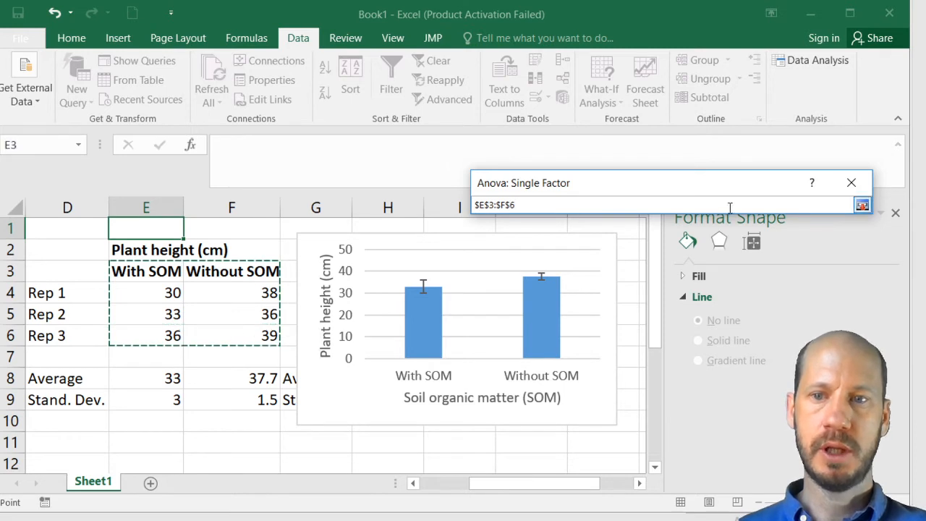
{"action": "left_click", "coordinate": [861, 205]}
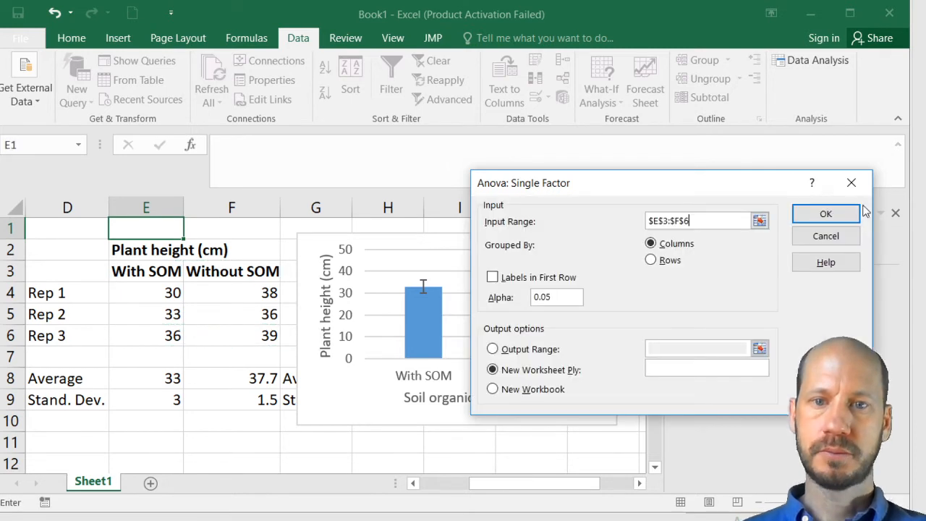
{"action": "left_click", "coordinate": [546, 282]}
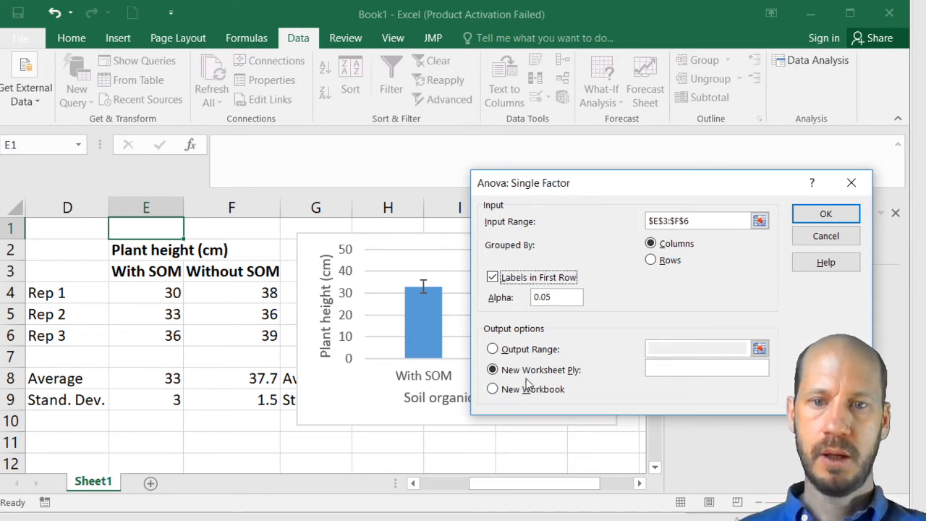
Set the ANOVA output range to start at D11 on the current sheet and run the analysis
{"action": "left_click", "coordinate": [493, 349]}
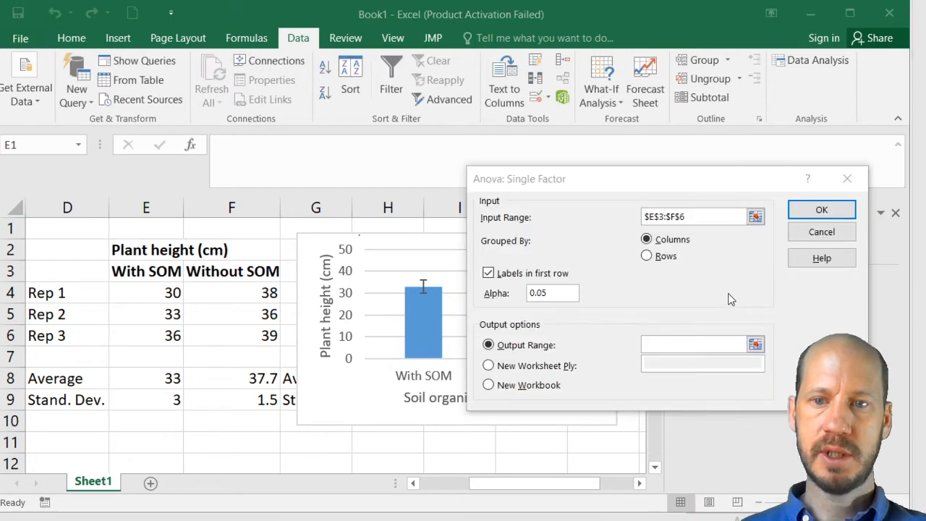
{"action": "left_click", "coordinate": [729, 299]}
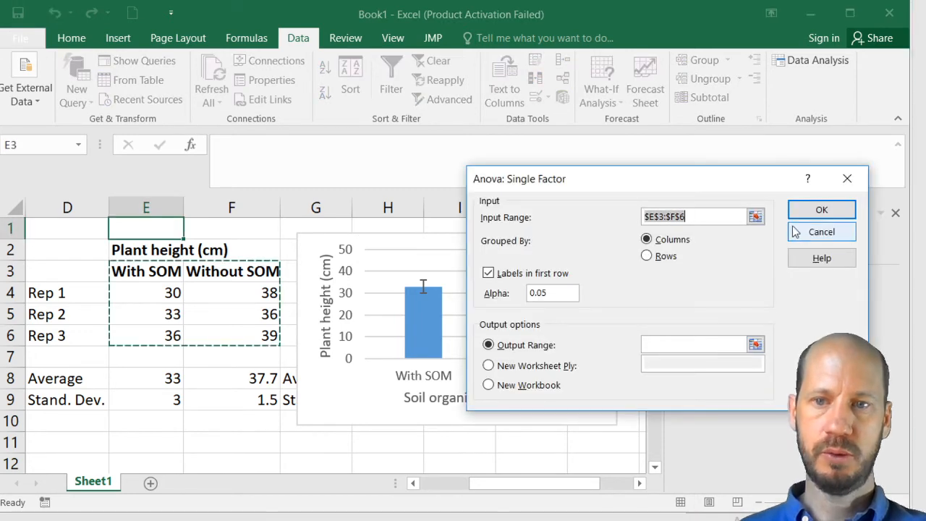
{"action": "left_click", "coordinate": [755, 345]}
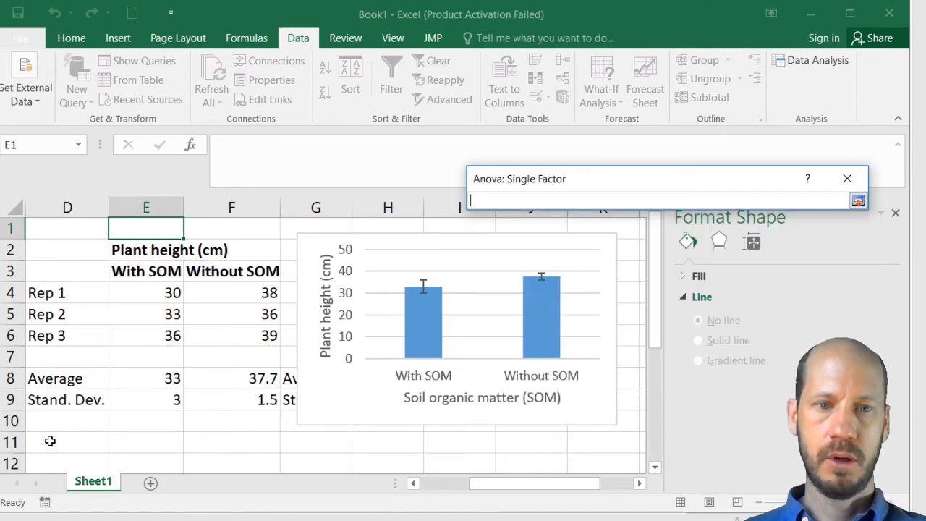
{"action": "left_click", "coordinate": [45, 446]}
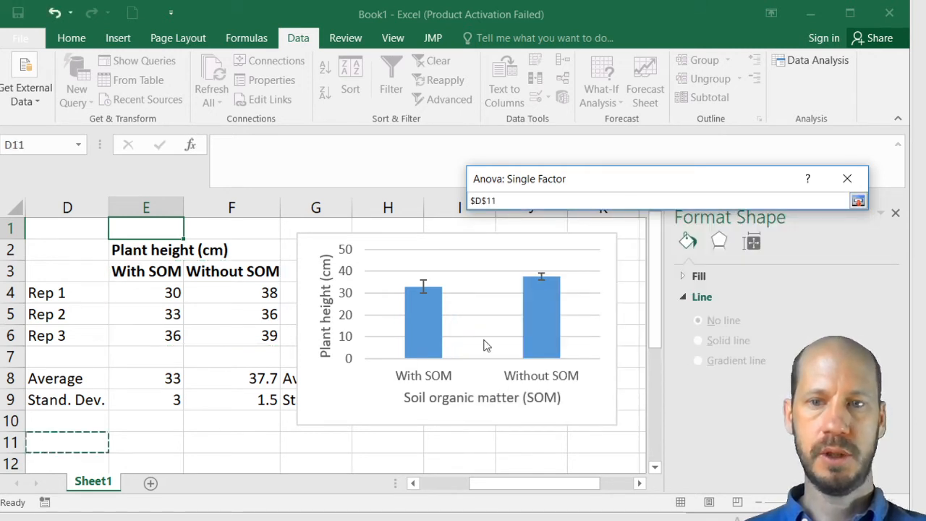
{"action": "left_click", "coordinate": [857, 202]}
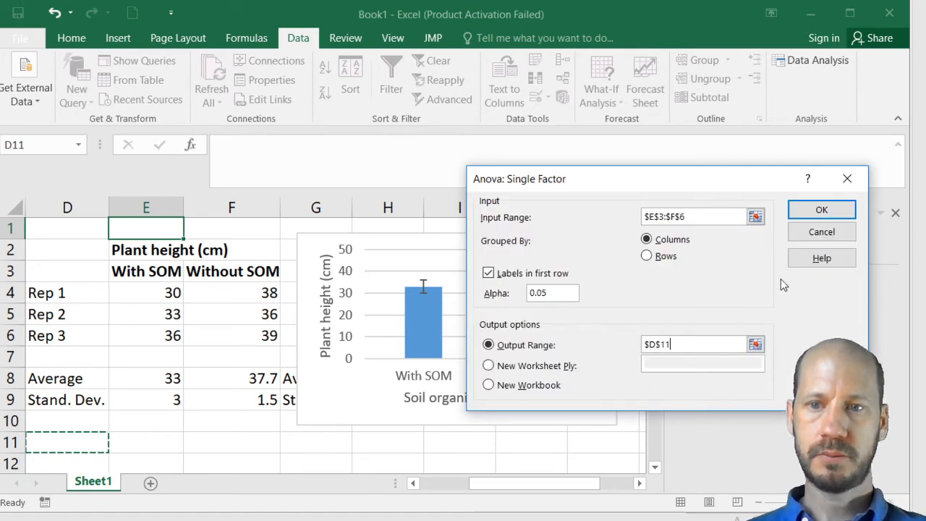
{"action": "left_click", "coordinate": [821, 209]}
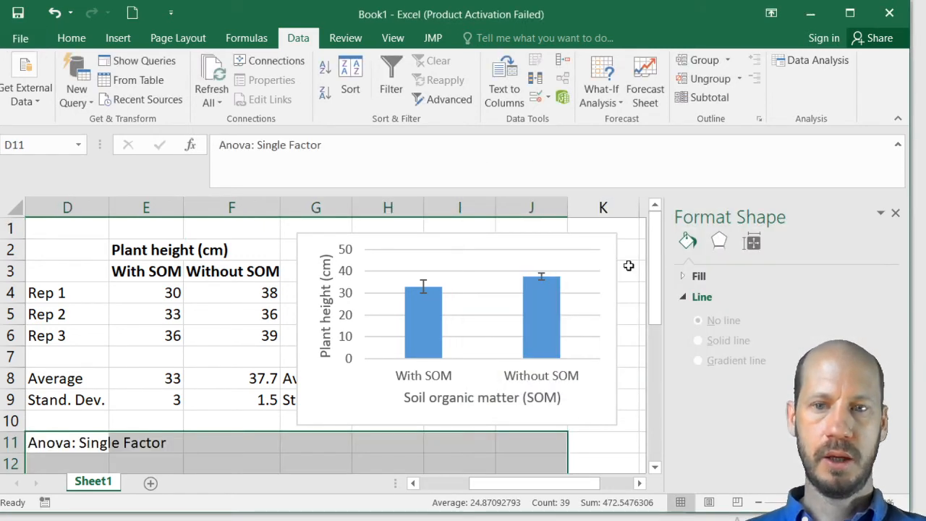
Examine the ANOVA output below the data, from the group summary to the between-groups P-value
{"action": "scroll", "coordinate": [204, 334], "scroll_direction": "down", "scroll_amount": 2}
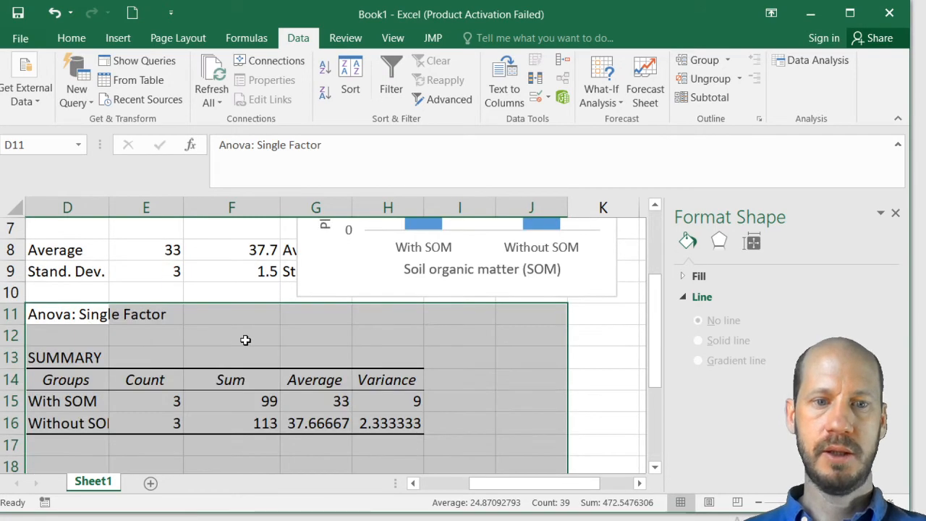
{"action": "mouse_move", "coordinate": [539, 485]}
{"action": "left_mouse_down"}
{"action": "mouse_move", "coordinate": [527, 486]}
{"action": "mouse_move", "coordinate": [539, 486]}
{"action": "left_mouse_up"}
{"action": "scroll", "coordinate": [334, 384], "scroll_direction": "down", "scroll_amount": 1}
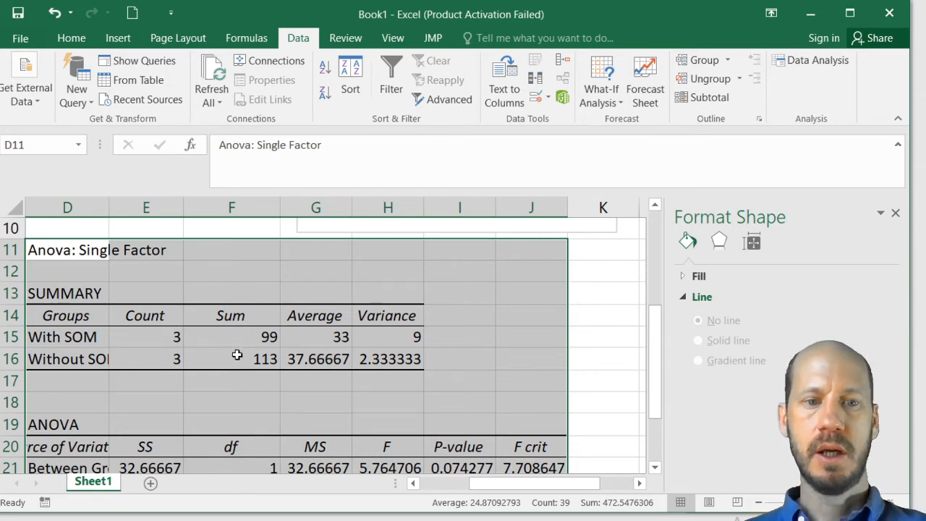
{"action": "scroll", "coordinate": [232, 360], "scroll_direction": "down", "scroll_amount": 1}
{"action": "scroll", "coordinate": [233, 359], "scroll_direction": "down", "scroll_amount": 1}
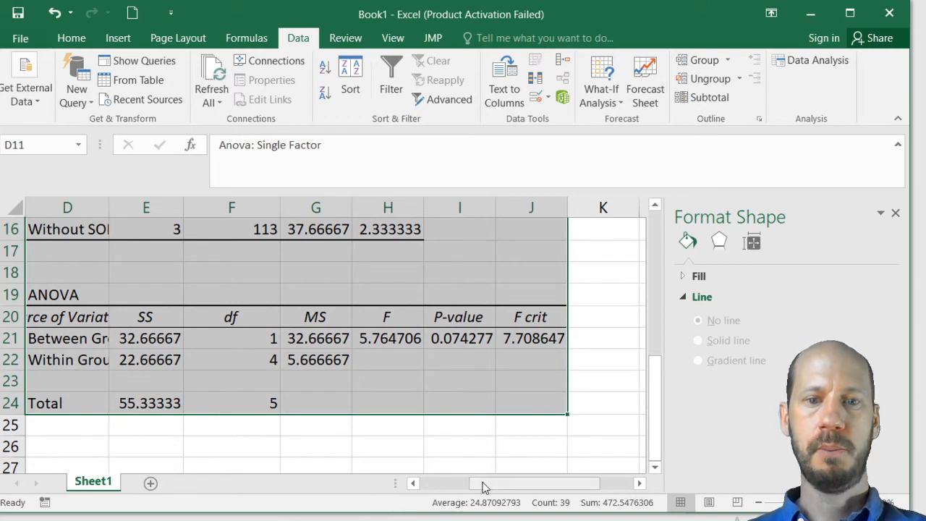
{"action": "mouse_move", "coordinate": [484, 487]}
{"action": "left_mouse_down"}
{"action": "mouse_move", "coordinate": [490, 480]}
{"action": "mouse_move", "coordinate": [497, 488]}
{"action": "left_mouse_up"}
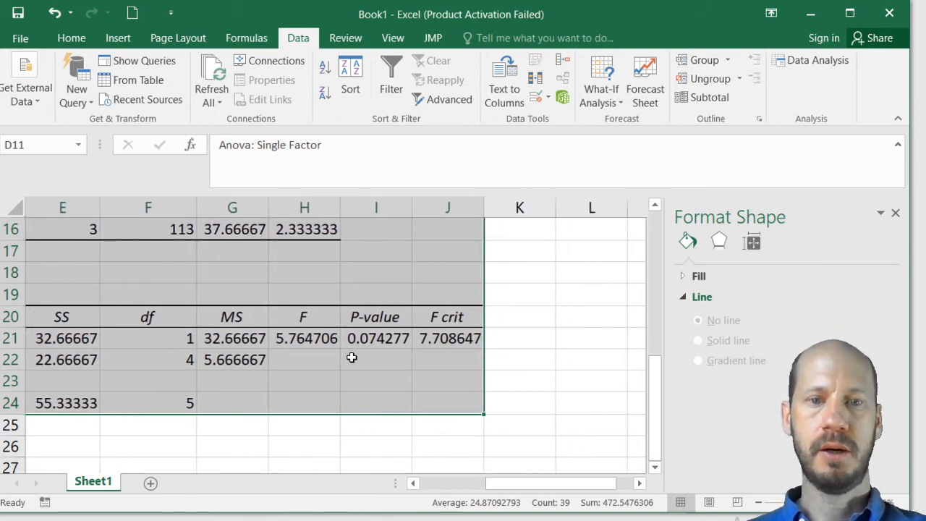
{"action": "left_click", "coordinate": [395, 338]}
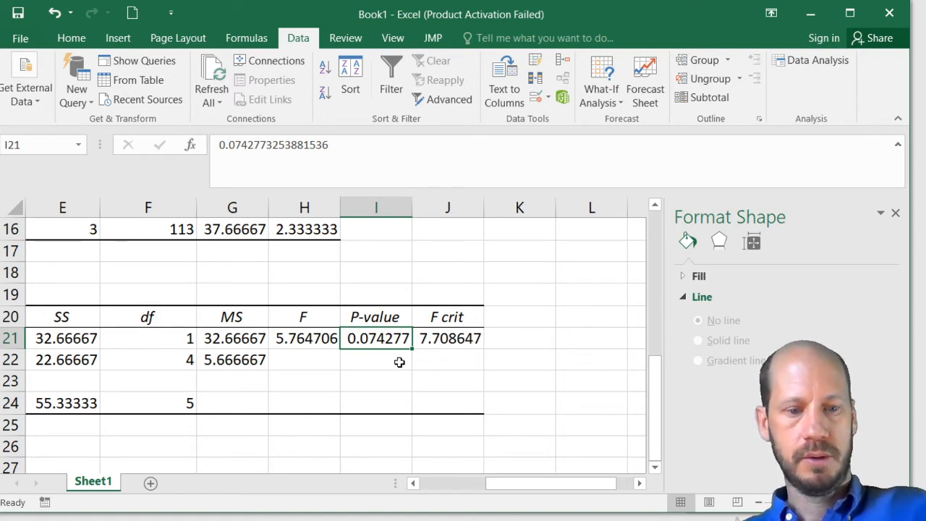
{"action": "key", "text": "ctrl+c"}
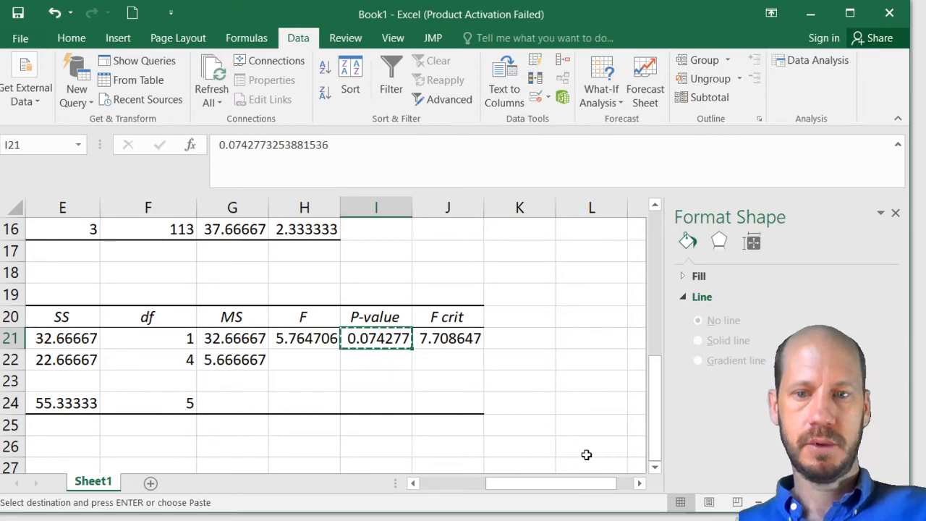
Compare the plant height averages and standard deviations with the ANOVA summary, and return to the P-value and F crit columns
{"action": "left_click_drag", "start_coordinate": [656, 432], "coordinate": [655, 406]}
{"action": "left_click_drag", "start_coordinate": [554, 490], "coordinate": [507, 493]}
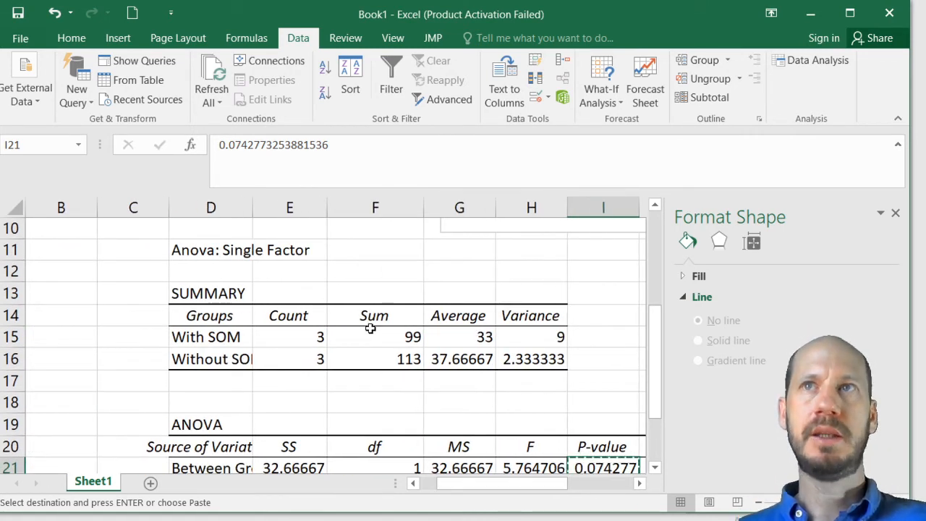
{"action": "scroll", "coordinate": [367, 316], "scroll_direction": "up", "scroll_amount": 3}
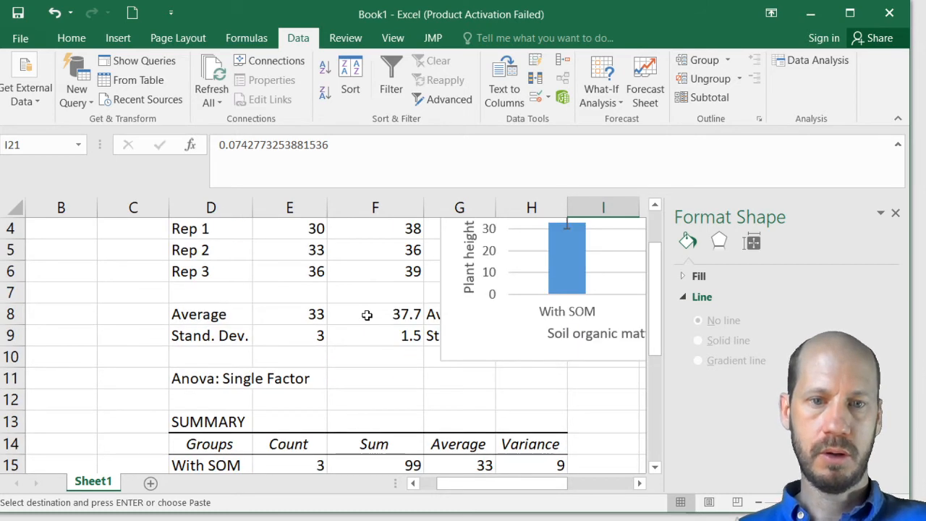
{"action": "scroll", "coordinate": [364, 381], "scroll_direction": "down", "scroll_amount": 2}
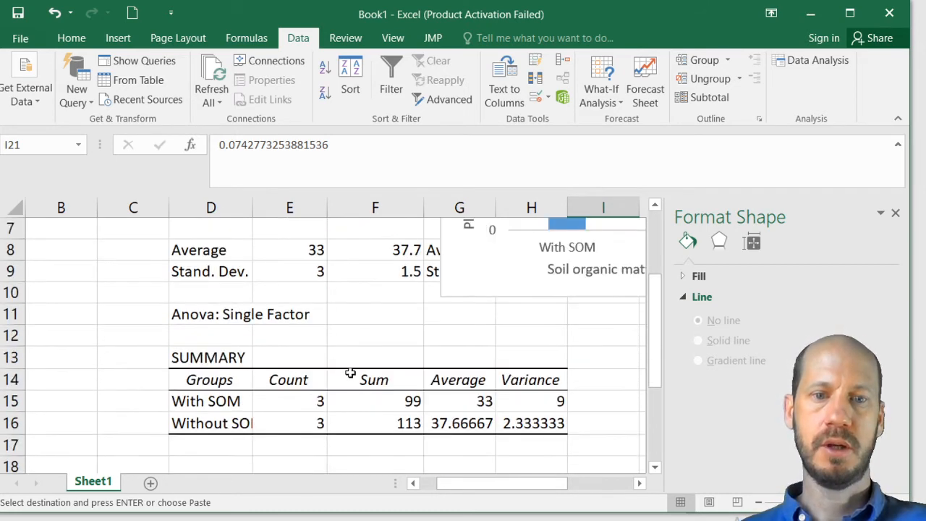
{"action": "left_click", "coordinate": [341, 332]}
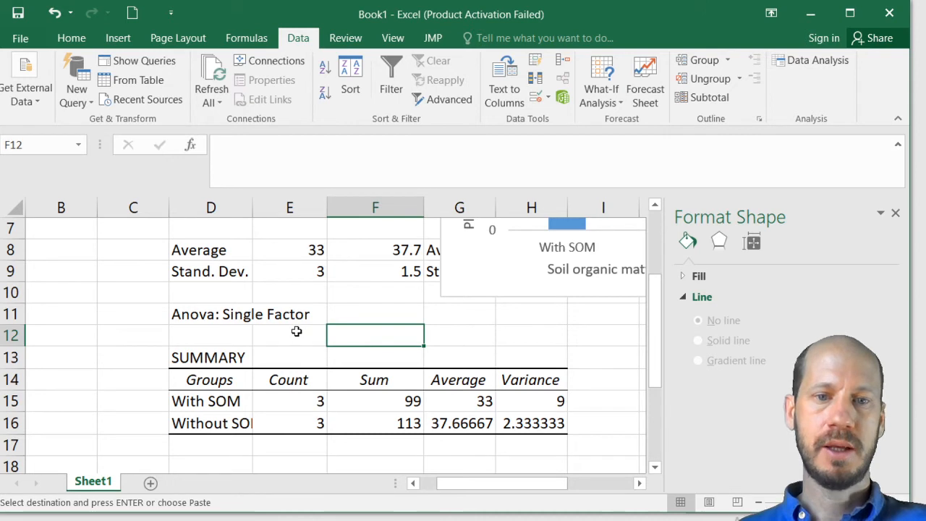
{"action": "scroll", "coordinate": [373, 358], "scroll_direction": "down", "scroll_amount": 3}
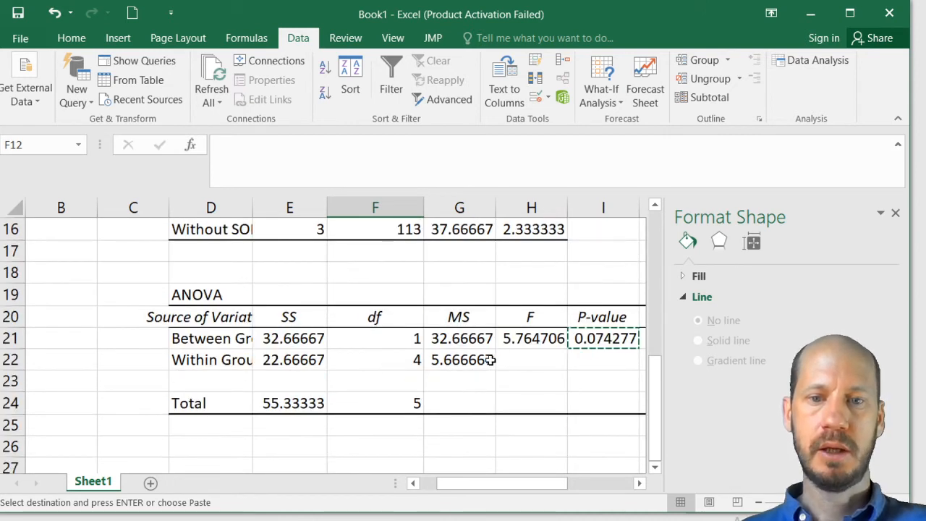
{"action": "left_click", "coordinate": [603, 338]}
{"action": "left_click", "coordinate": [599, 364]}
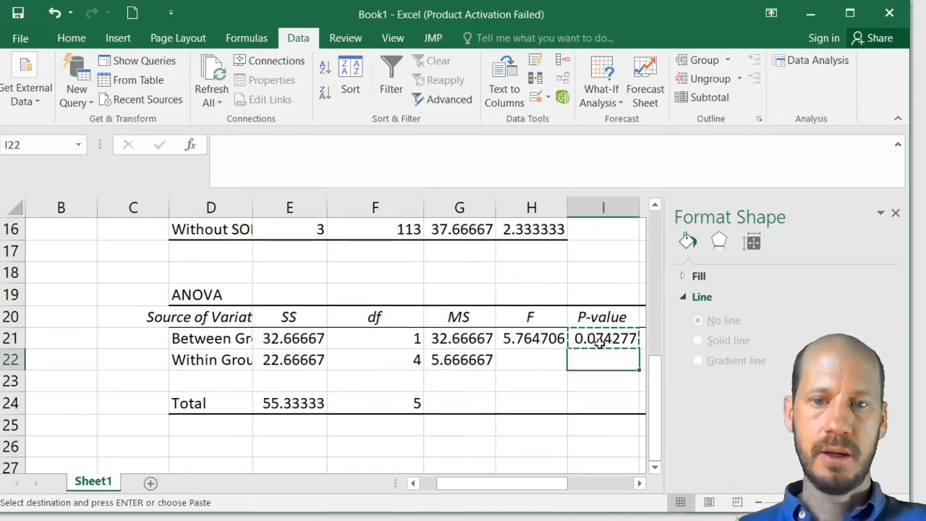
{"action": "key", "text": "Up"}
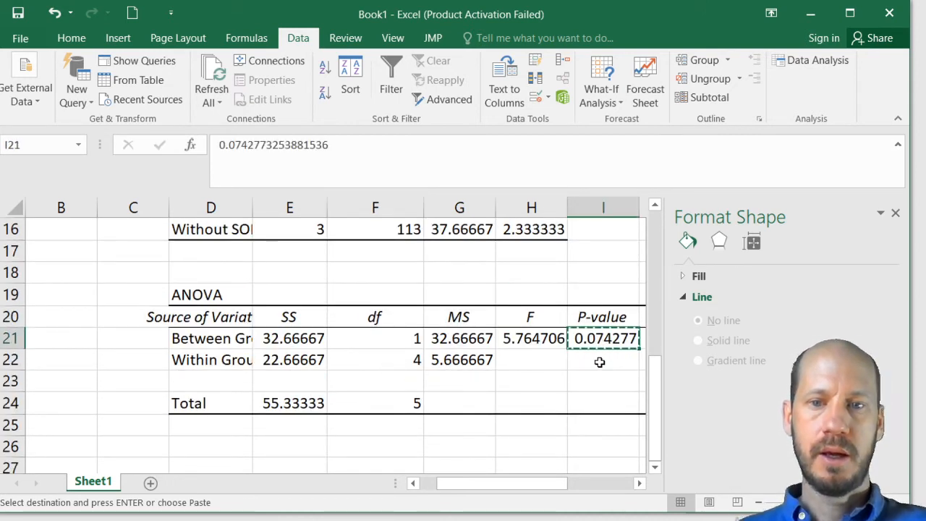
{"action": "left_click", "coordinate": [640, 484]}
{"action": "left_click", "coordinate": [641, 483]}
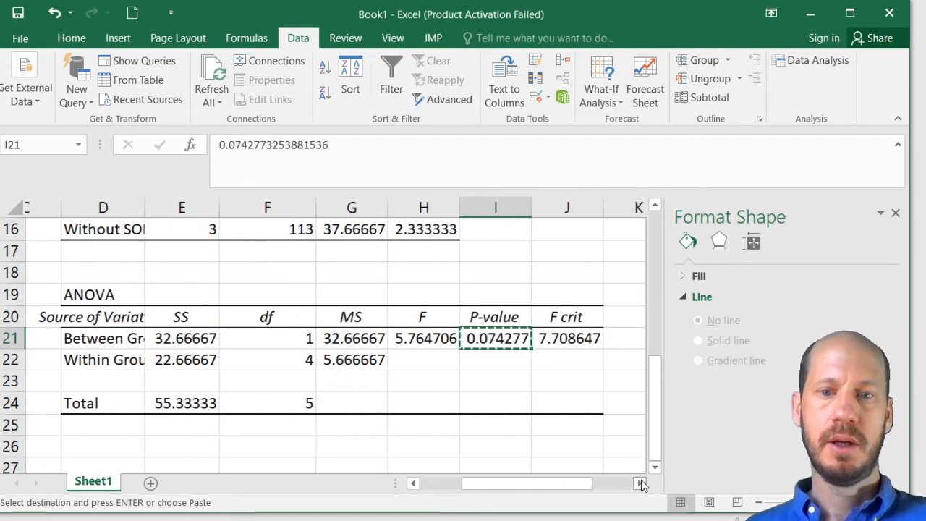
{"action": "left_click", "coordinate": [641, 483]}
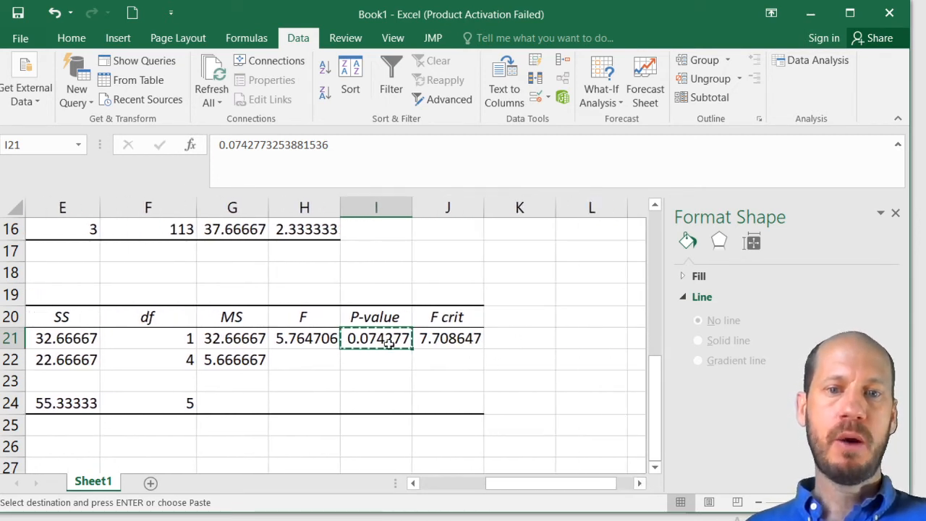
{"action": "scroll", "coordinate": [396, 369], "scroll_direction": "down", "scroll_amount": 1}
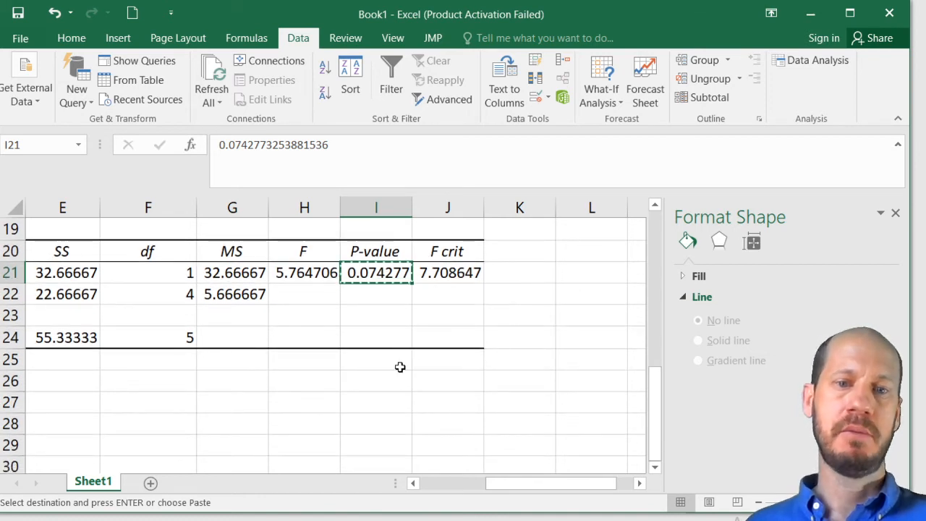
{"action": "left_click", "coordinate": [400, 365]}
{"action": "left_click", "coordinate": [403, 378]}
{"action": "key", "text": "Escape"}
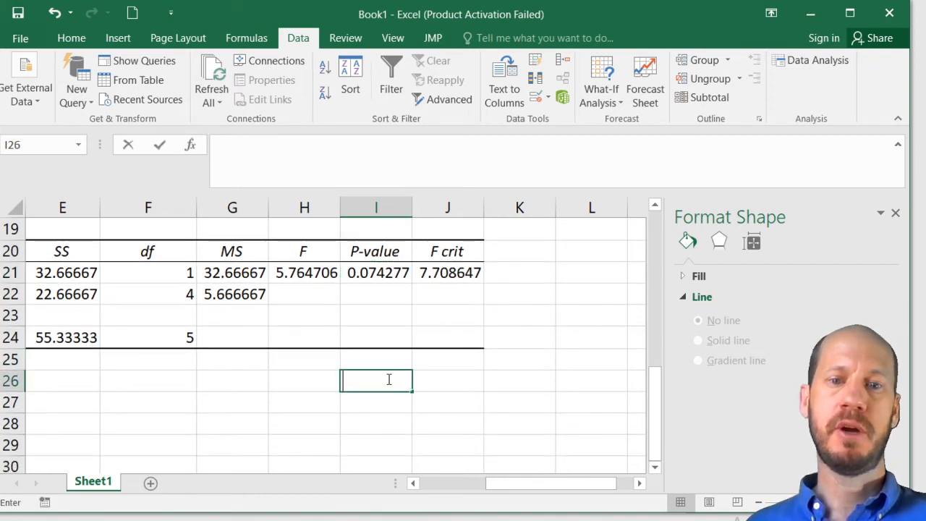
{"action": "left_click", "coordinate": [424, 380]}
{"action": "left_click", "coordinate": [372, 383]}
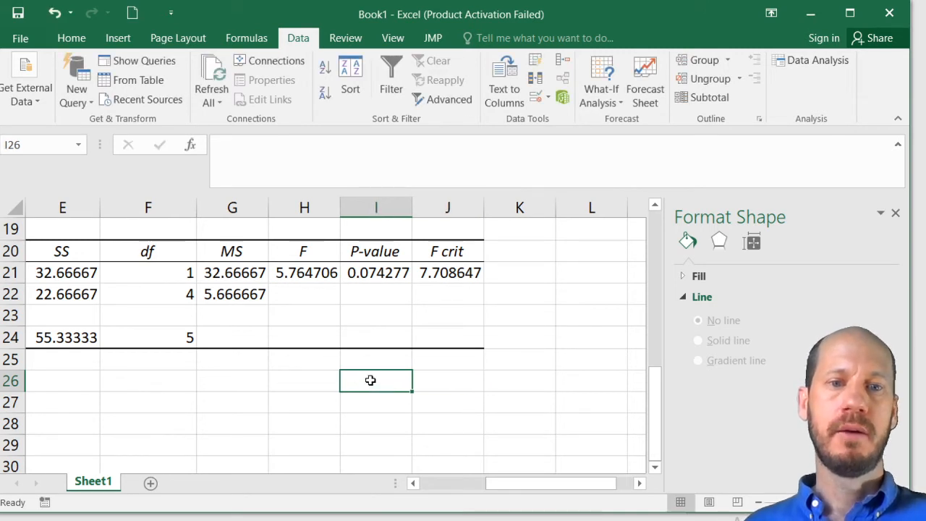
{"action": "left_click", "coordinate": [395, 397]}
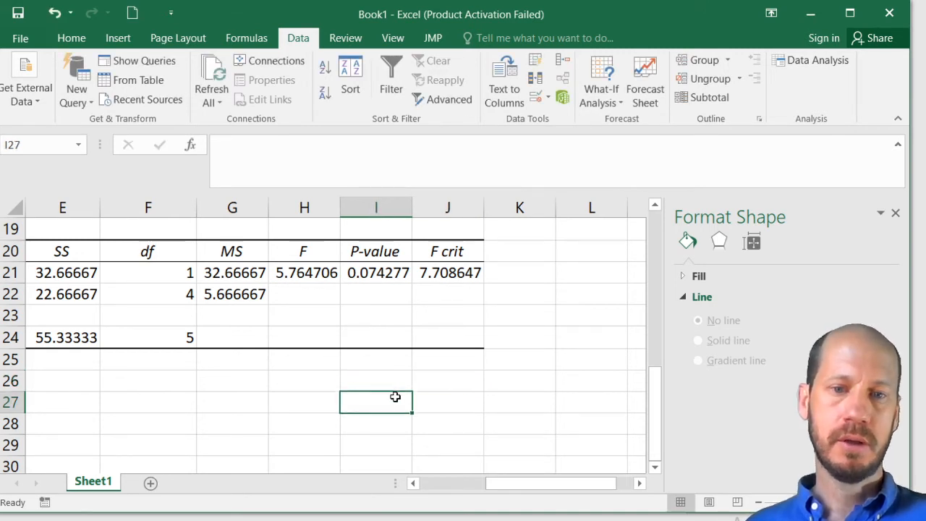
Calculate the reciprocal of the P-value in cell I26 with the formula =1/I21
{"action": "left_click", "coordinate": [393, 383]}
{"action": "type", "text": "1"}
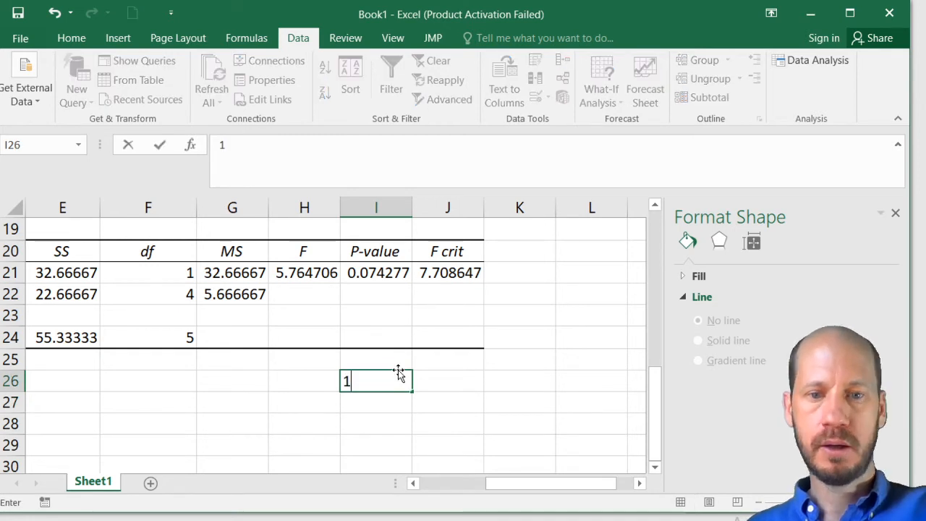
{"action": "key", "text": "BackSpace"}
{"action": "type", "text": "="}
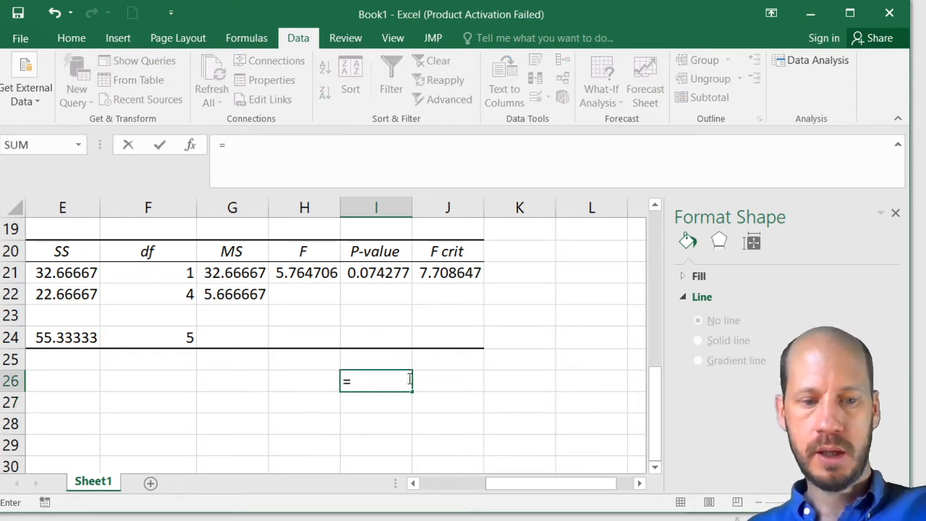
{"action": "type", "text": "1/"}
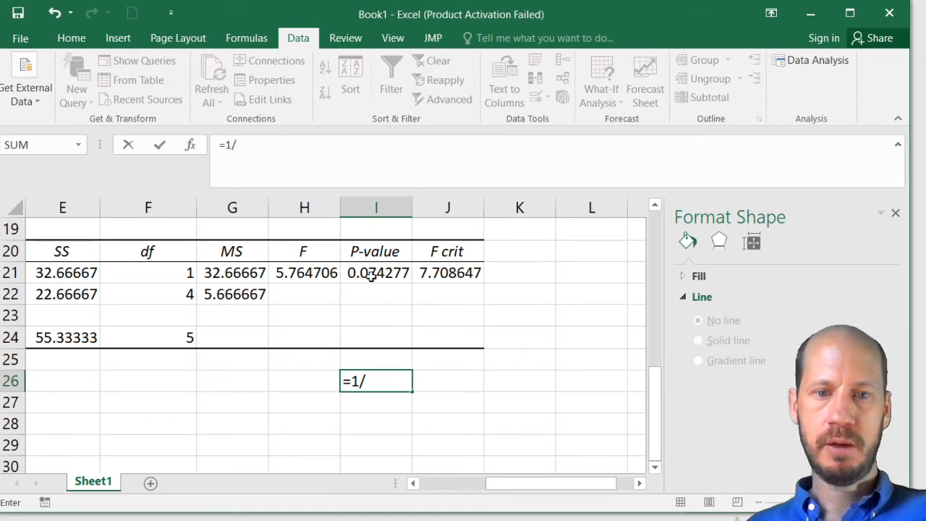
{"action": "left_click", "coordinate": [372, 279]}
{"action": "key", "text": "Return"}
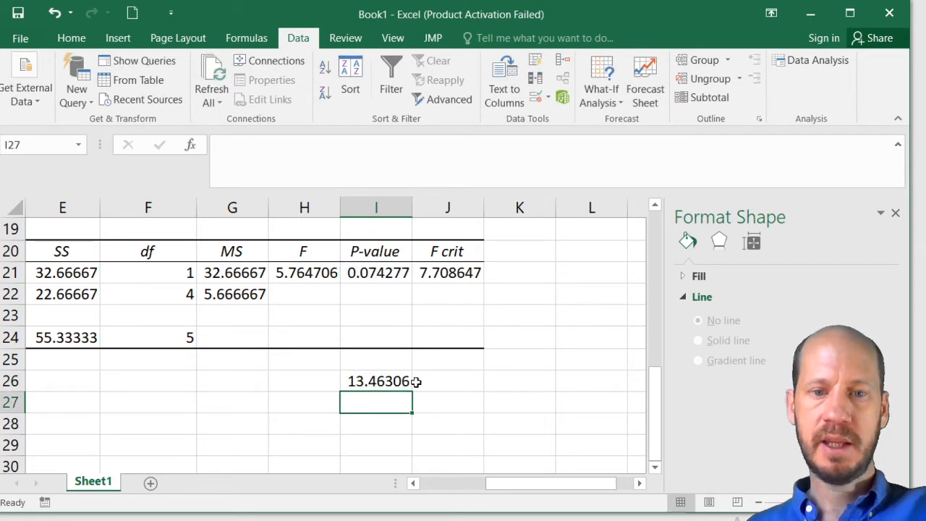
{"action": "left_click", "coordinate": [379, 381]}
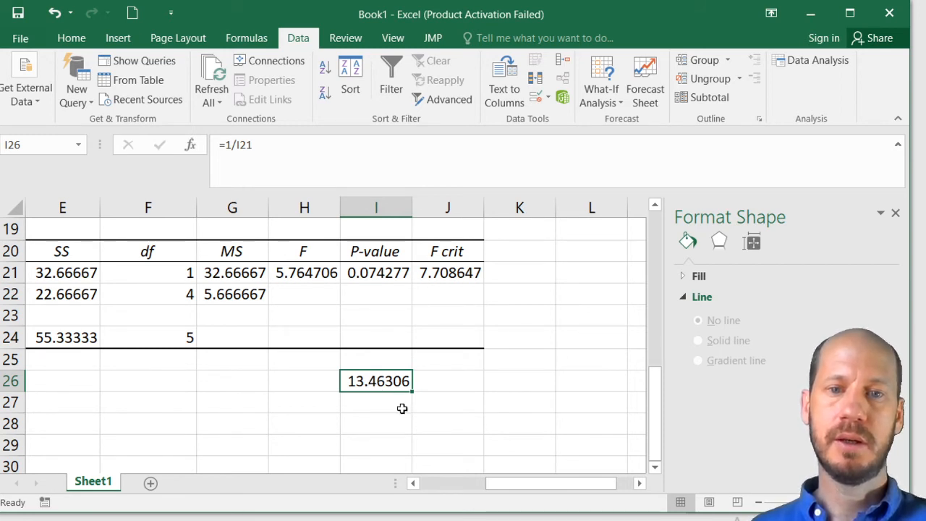
{"action": "left_click", "coordinate": [381, 406]}
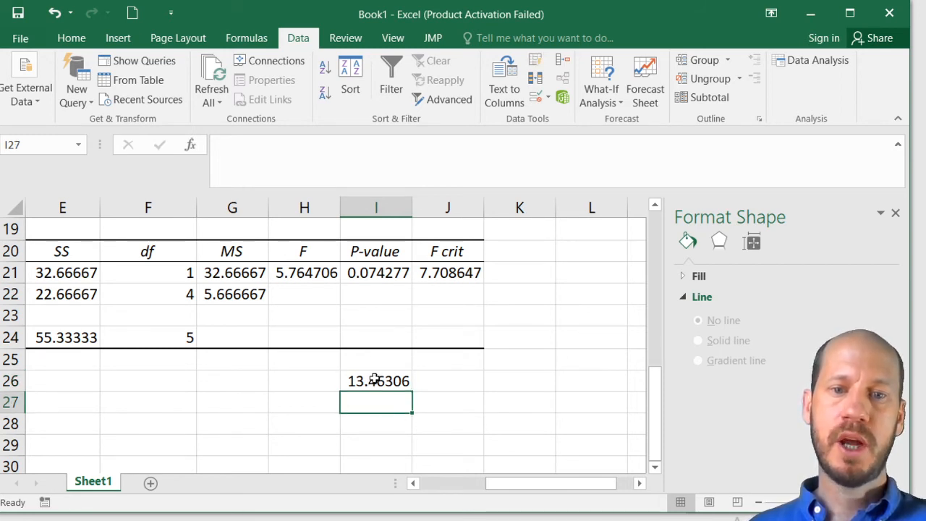
Examine the reciprocal in I26 against the between-groups P-value in I21
{"action": "left_click", "coordinate": [376, 378]}
{"action": "left_click", "coordinate": [380, 400]}
{"action": "left_click", "coordinate": [381, 384]}
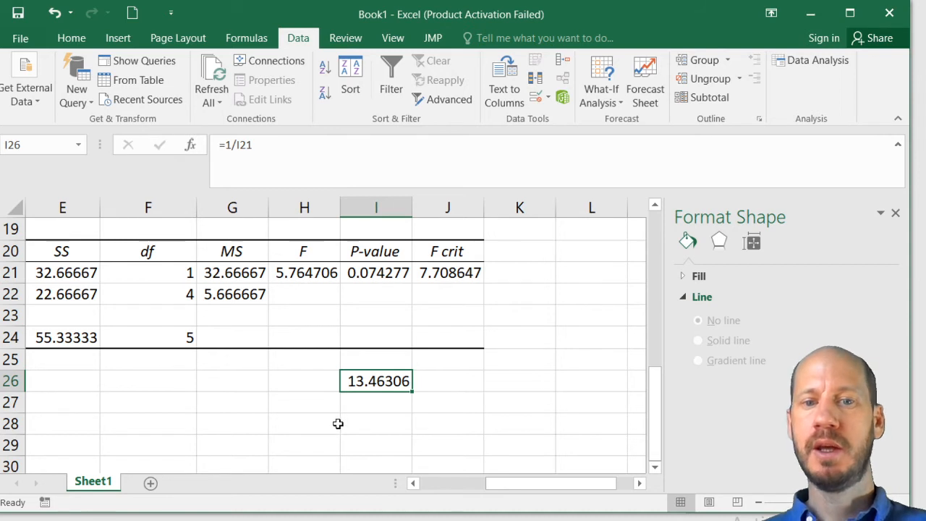
{"action": "left_click", "coordinate": [383, 403]}
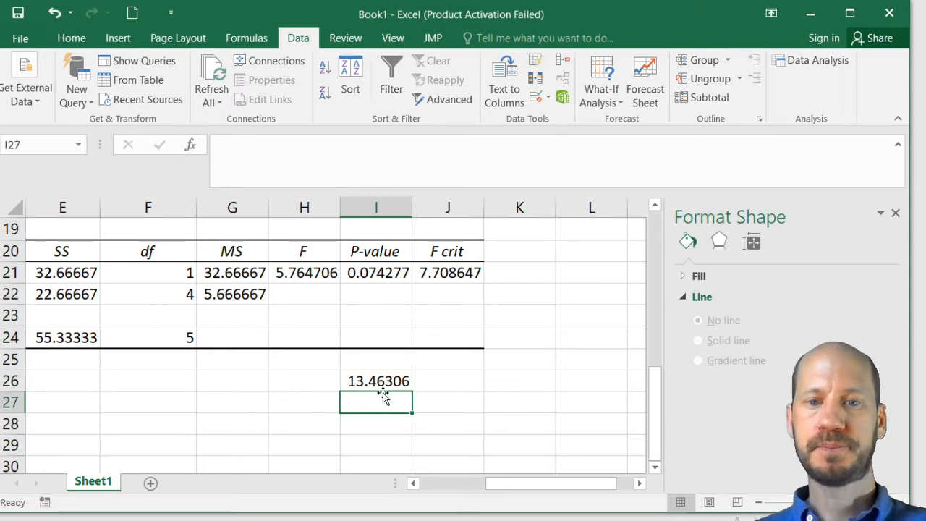
{"action": "left_click", "coordinate": [384, 382]}
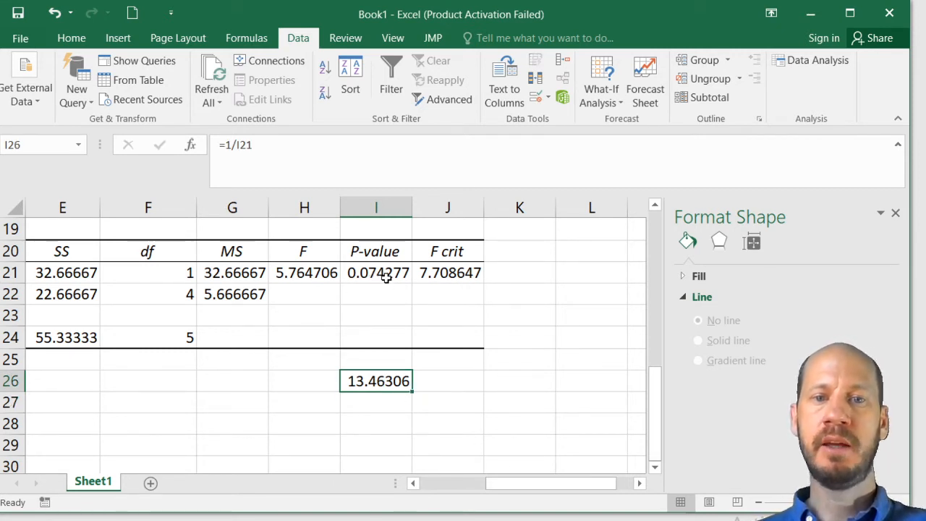
{"action": "left_click", "coordinate": [437, 381]}
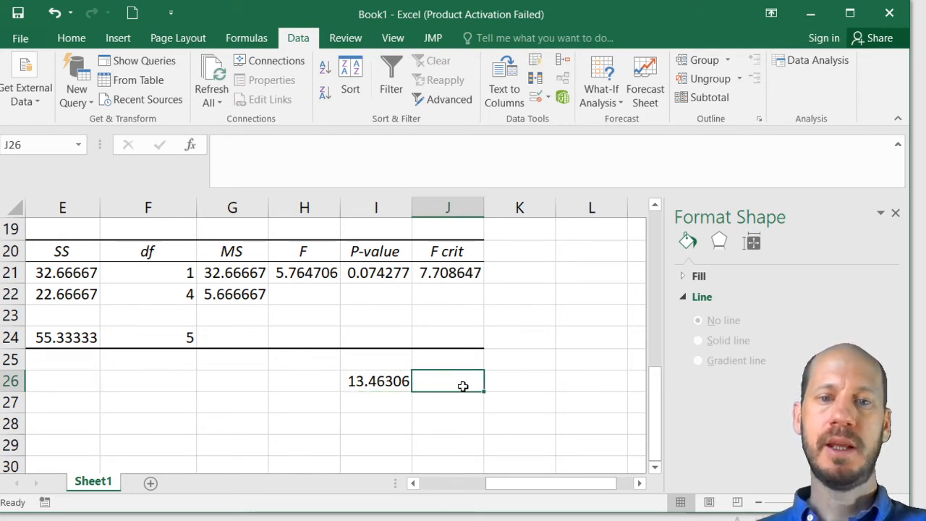
{"action": "left_click", "coordinate": [380, 273]}
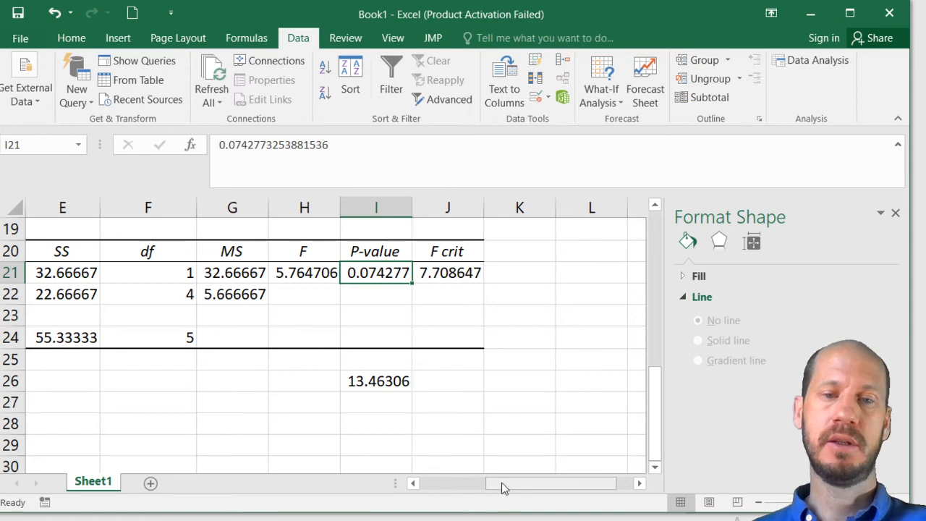
Move the plant height chart clear of the Average and Stand. Dev. labels in column G, and select its error bars
{"action": "scroll", "coordinate": [405, 440], "scroll_direction": "up", "scroll_amount": 6}
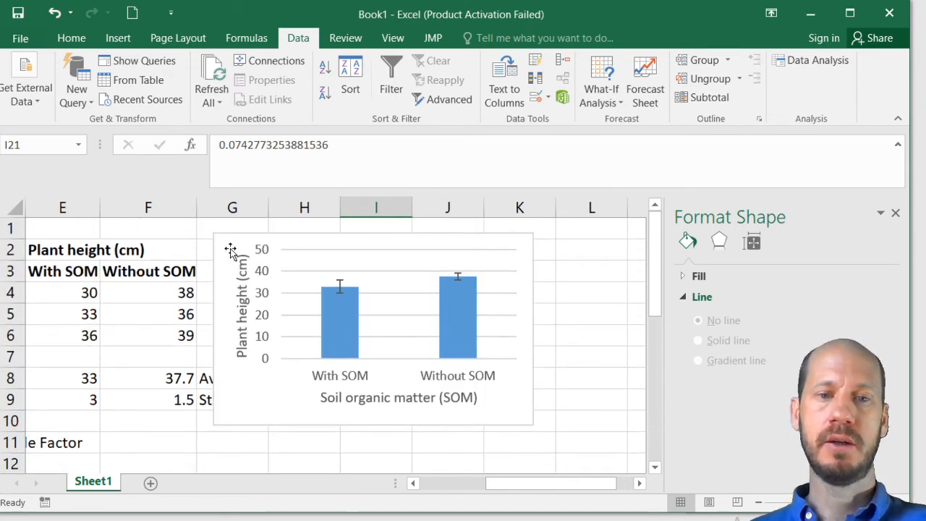
{"action": "left_click_drag", "start_coordinate": [232, 248], "coordinate": [322, 271]}
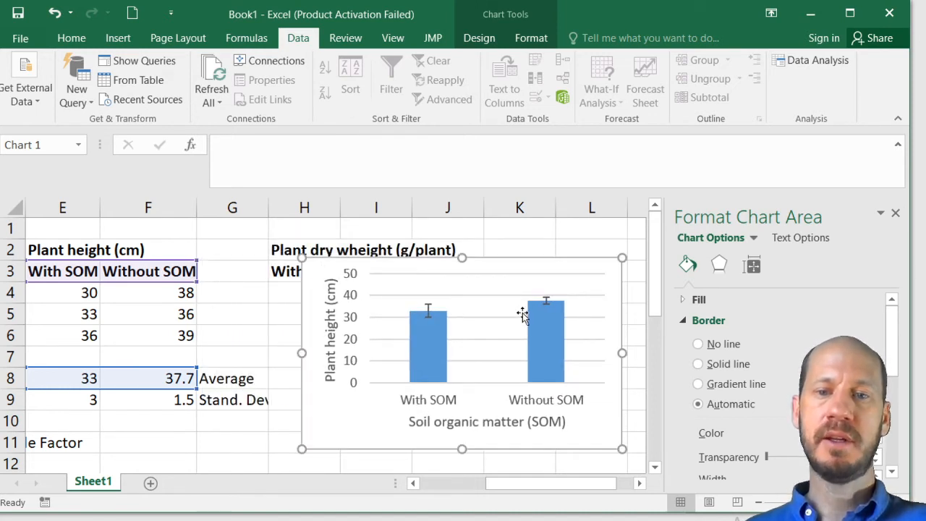
{"action": "left_click", "coordinate": [547, 299]}
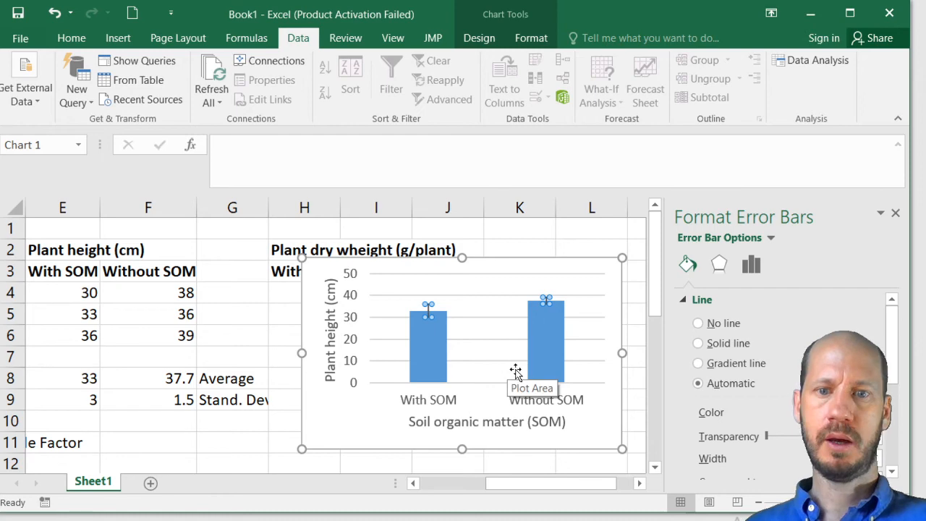
Return to the ANOVA table and review the reciprocal in I26 together with the P-value it comes from
{"action": "scroll", "coordinate": [516, 370], "scroll_direction": "down", "scroll_amount": 5}
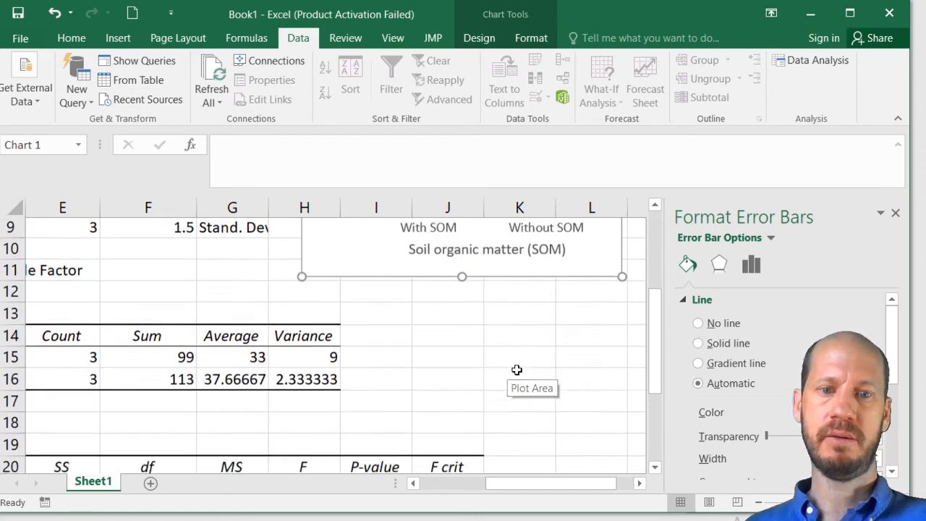
{"action": "scroll", "coordinate": [516, 369], "scroll_direction": "down", "scroll_amount": 1}
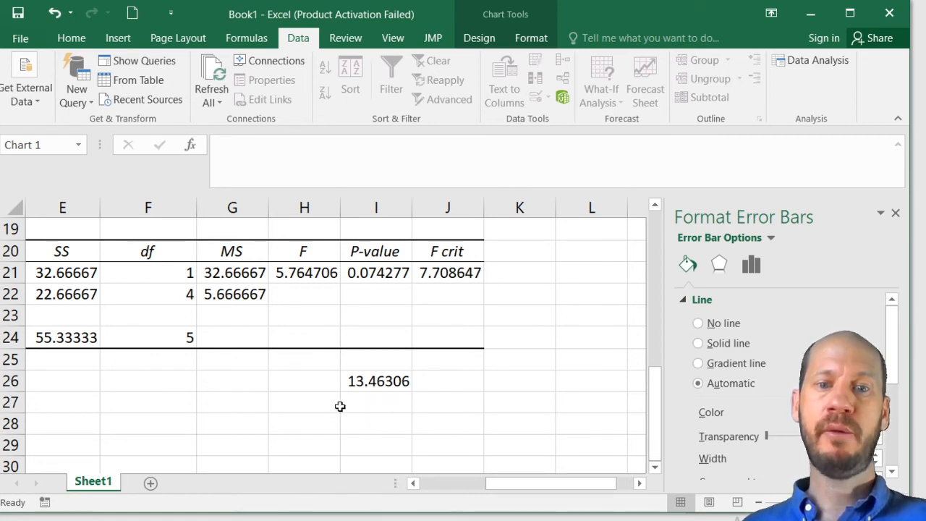
{"action": "left_click", "coordinate": [383, 403]}
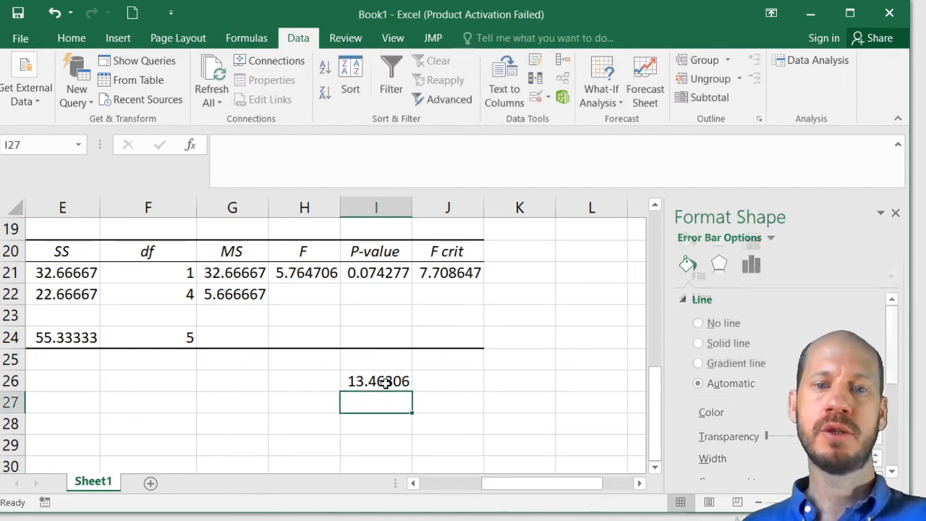
{"action": "key", "text": "Up"}
{"action": "left_click", "coordinate": [393, 404]}
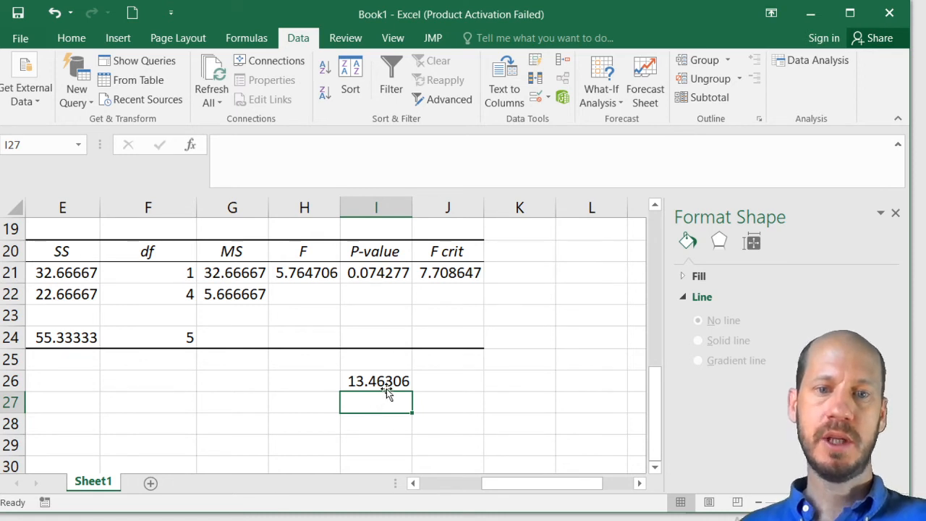
{"action": "left_click", "coordinate": [376, 274]}
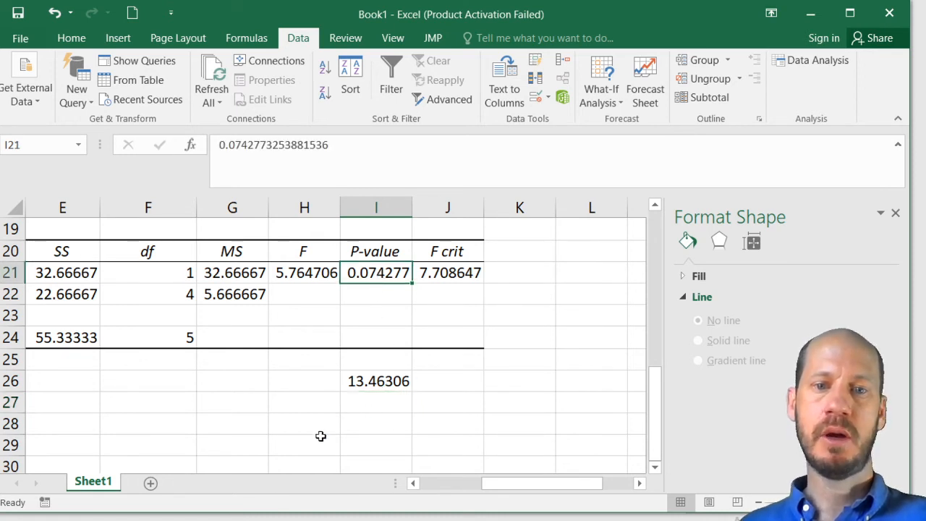
Change the With SOM plant heights to 34 for Rep 3 (E6) and 32 for Rep 1 (E4)
{"action": "scroll", "coordinate": [316, 408], "scroll_direction": "up", "scroll_amount": 3}
{"action": "scroll", "coordinate": [320, 414], "scroll_direction": "up", "scroll_amount": 3}
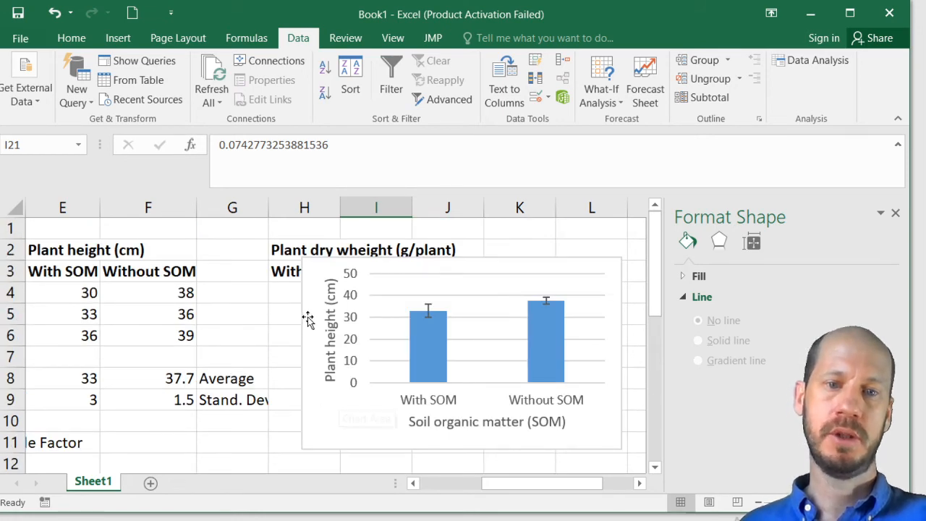
{"action": "left_click", "coordinate": [89, 293]}
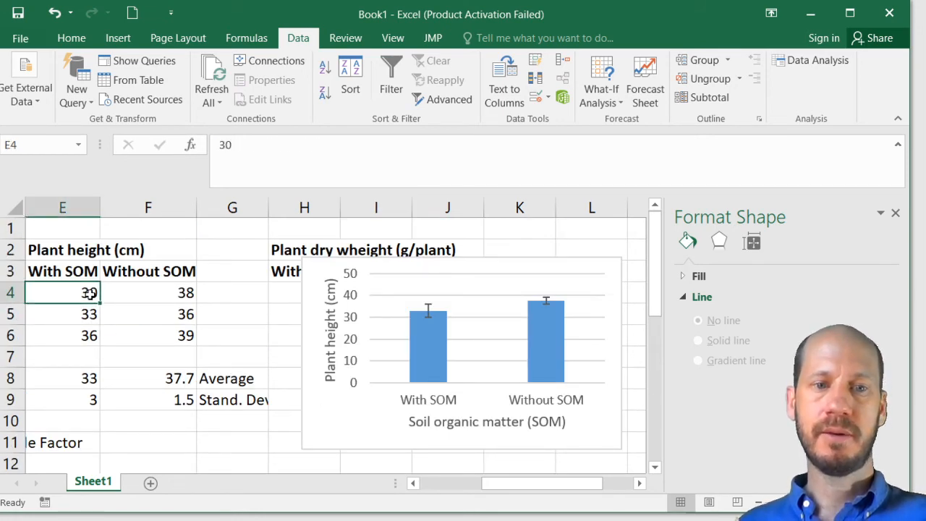
{"action": "left_click", "coordinate": [84, 337]}
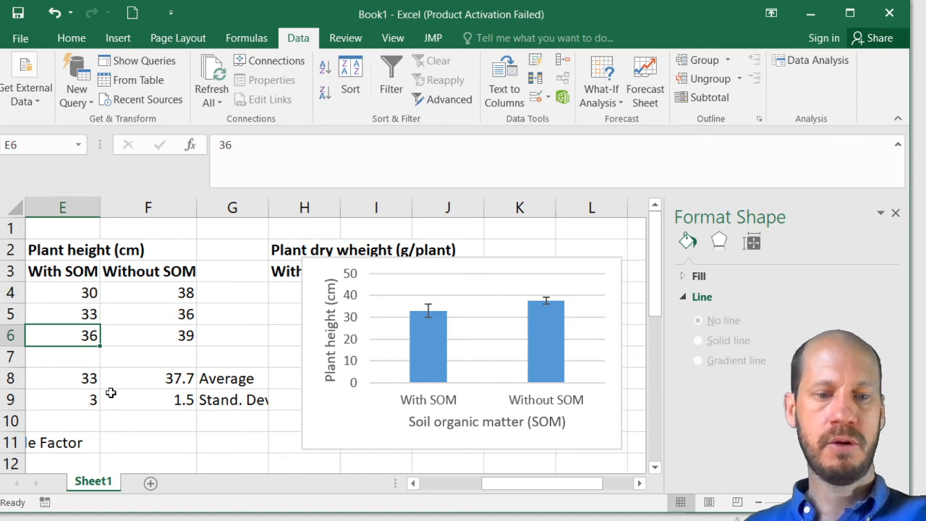
{"action": "type", "text": "33"}
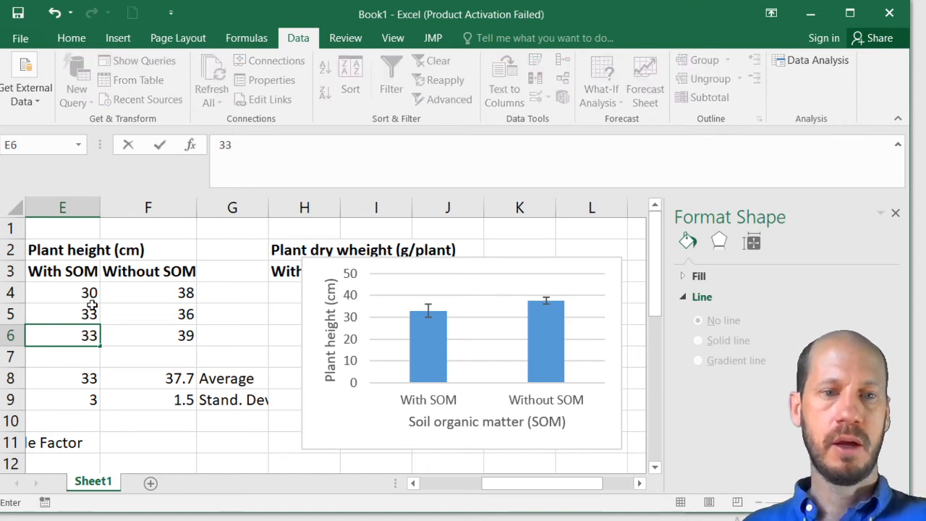
{"action": "key", "text": "BackSpace"}
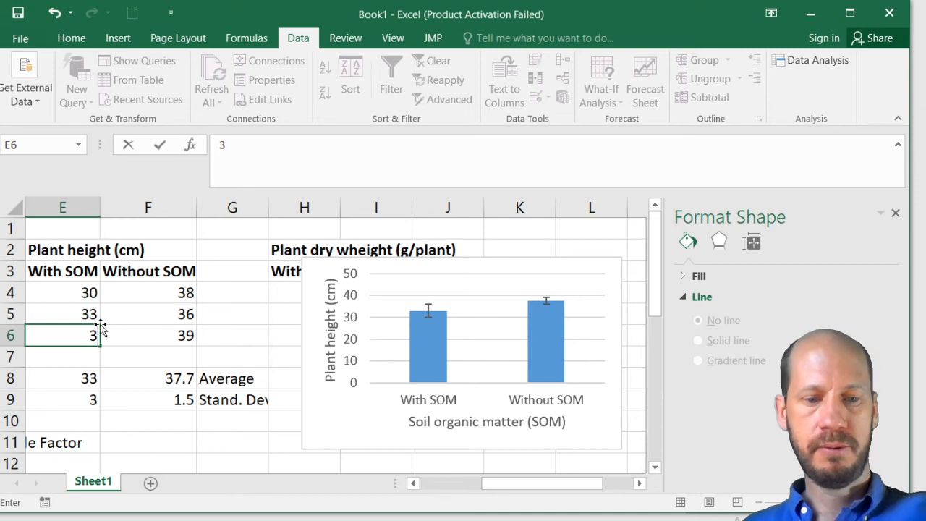
{"action": "type", "text": "4"}
{"action": "left_click", "coordinate": [82, 292]}
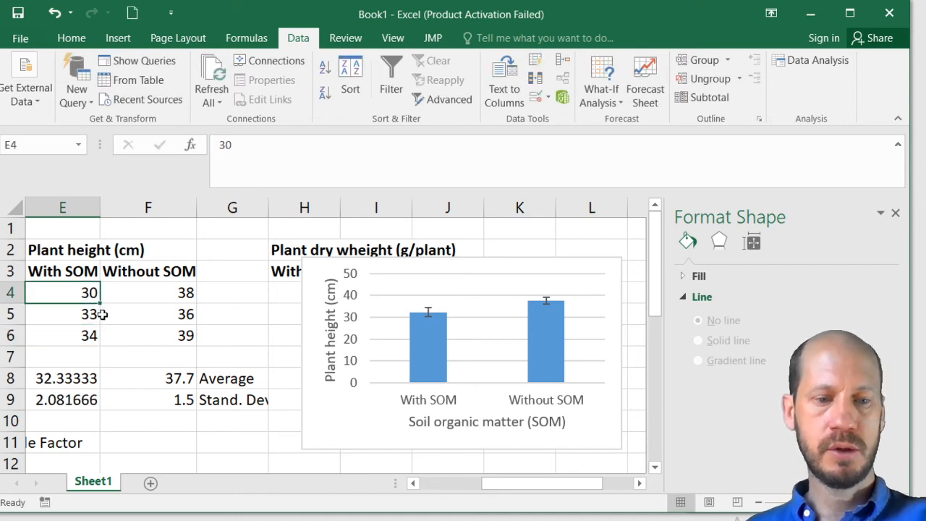
{"action": "type", "text": "32"}
{"action": "left_click", "coordinate": [117, 335]}
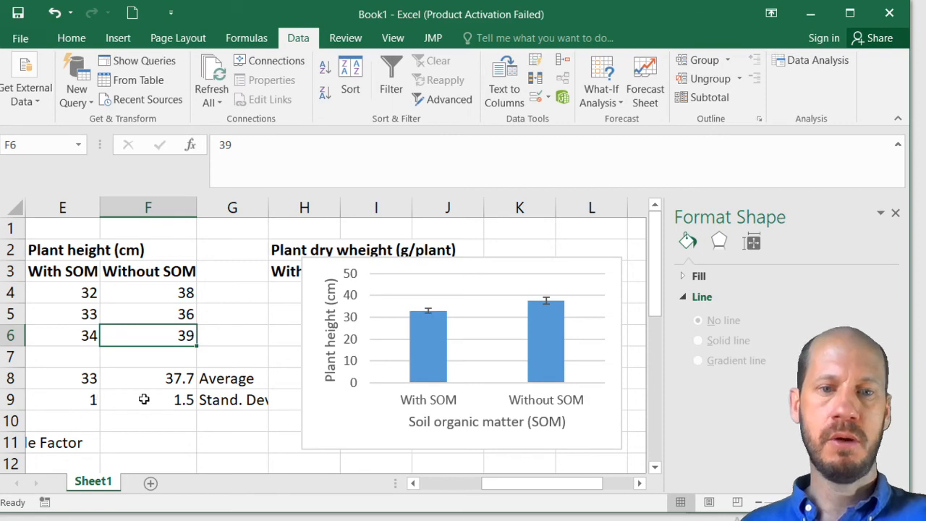
Rerun the single-factor ANOVA on E3:F6 with labels in the first row and alpha 0.05, overwriting the output at D11
{"action": "scroll", "coordinate": [156, 398], "scroll_direction": "down", "scroll_amount": 2}
{"action": "left_click_drag", "start_coordinate": [579, 484], "coordinate": [554, 486]}
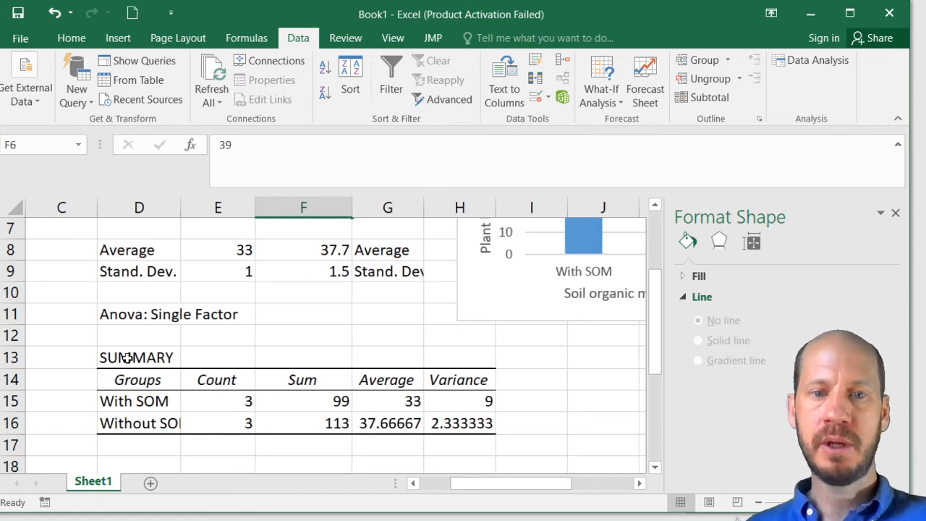
{"action": "scroll", "coordinate": [358, 337], "scroll_direction": "up", "scroll_amount": 2}
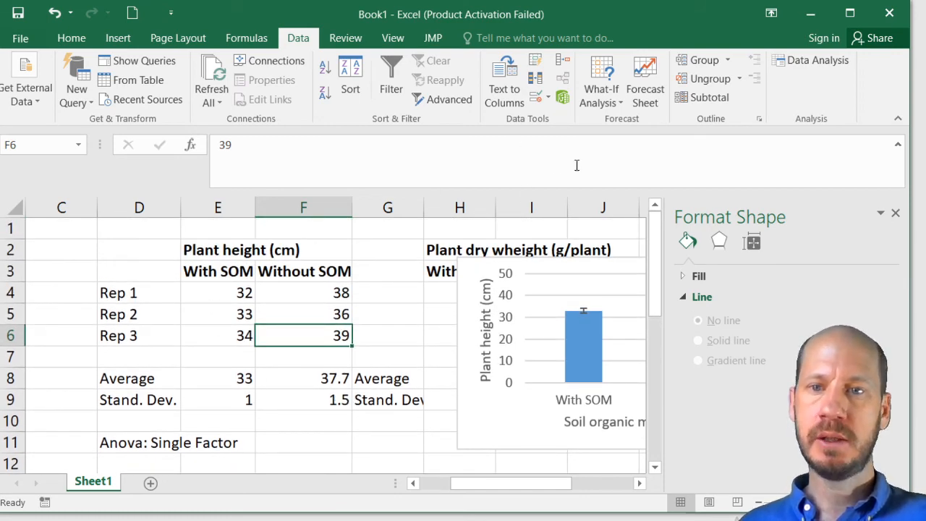
{"action": "left_click", "coordinate": [796, 64]}
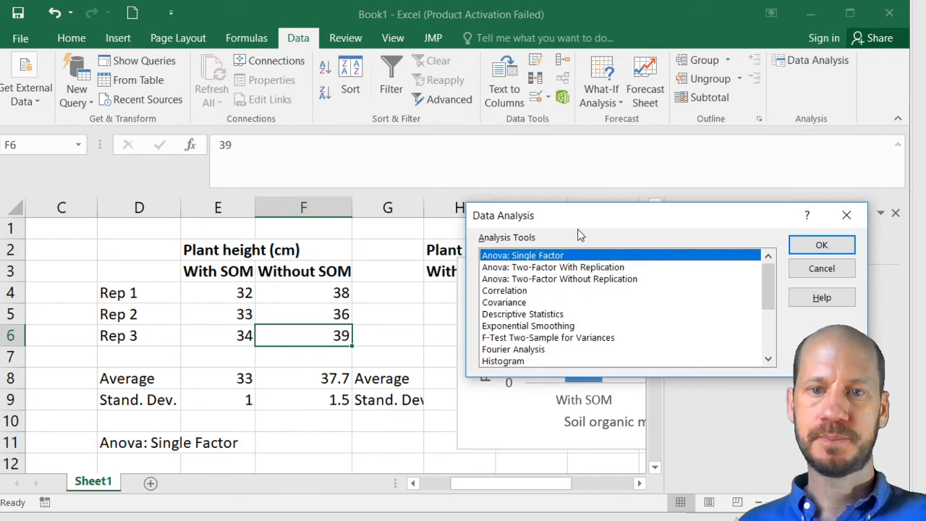
{"action": "left_click", "coordinate": [798, 246]}
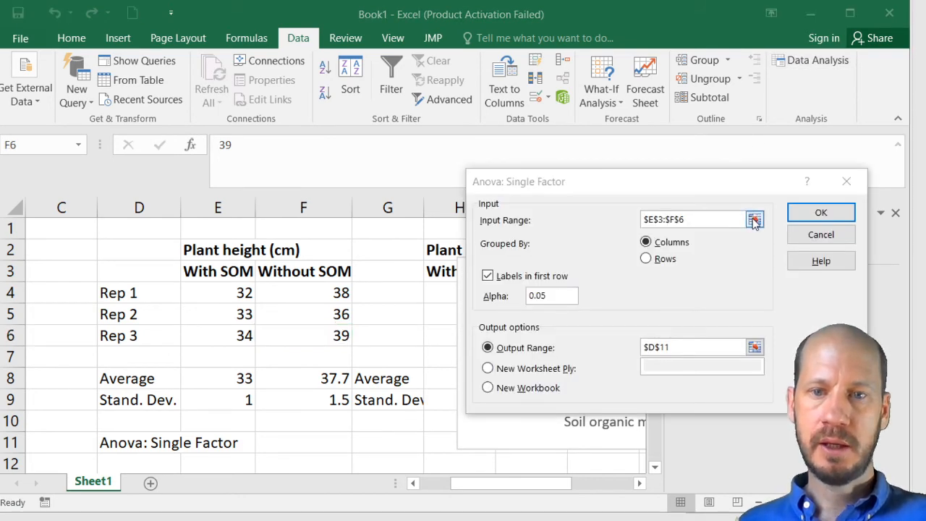
{"action": "left_click", "coordinate": [754, 220]}
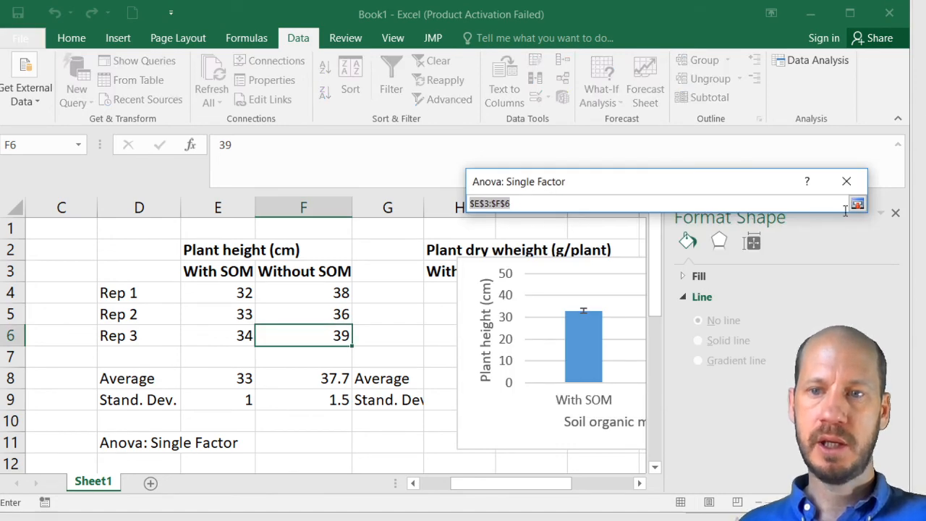
{"action": "left_click", "coordinate": [858, 204]}
{"action": "left_click", "coordinate": [756, 219]}
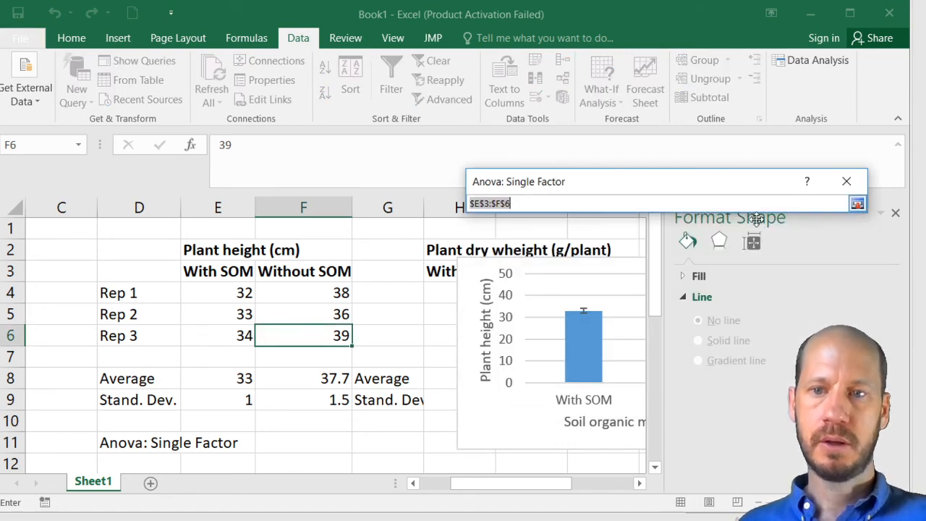
{"action": "left_click", "coordinate": [858, 204]}
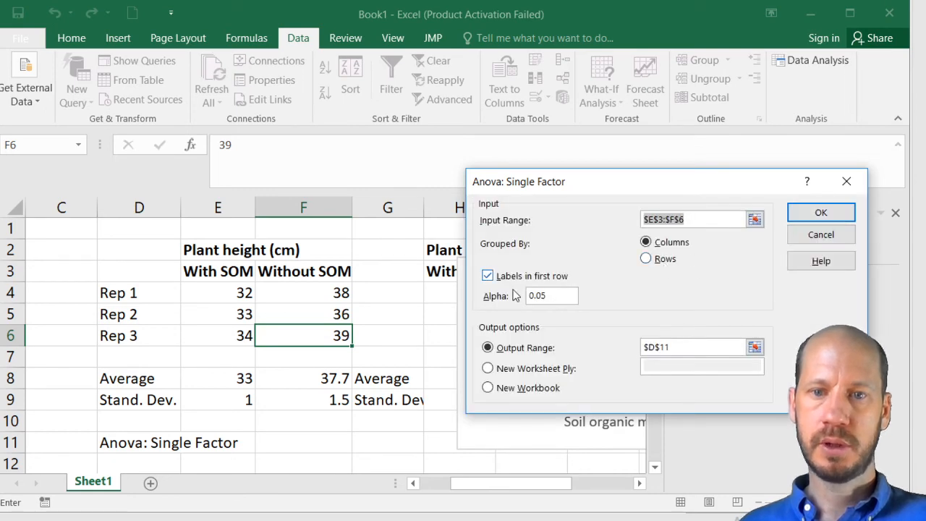
{"action": "left_click", "coordinate": [798, 216]}
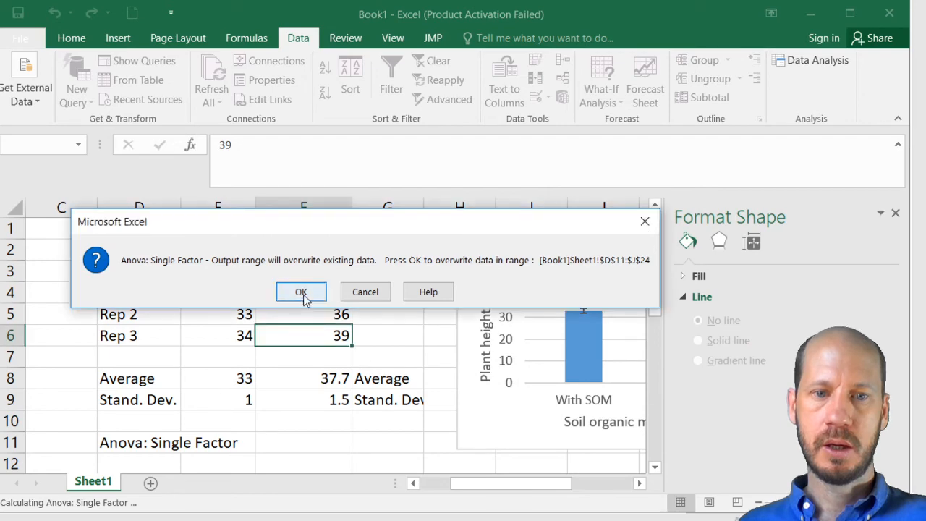
{"action": "left_click", "coordinate": [304, 296]}
Examine the recalculated ANOVA output, comparing the new P-value in I21 with its reciprocal in I26
{"action": "scroll", "coordinate": [325, 322], "scroll_direction": "down", "scroll_amount": 2}
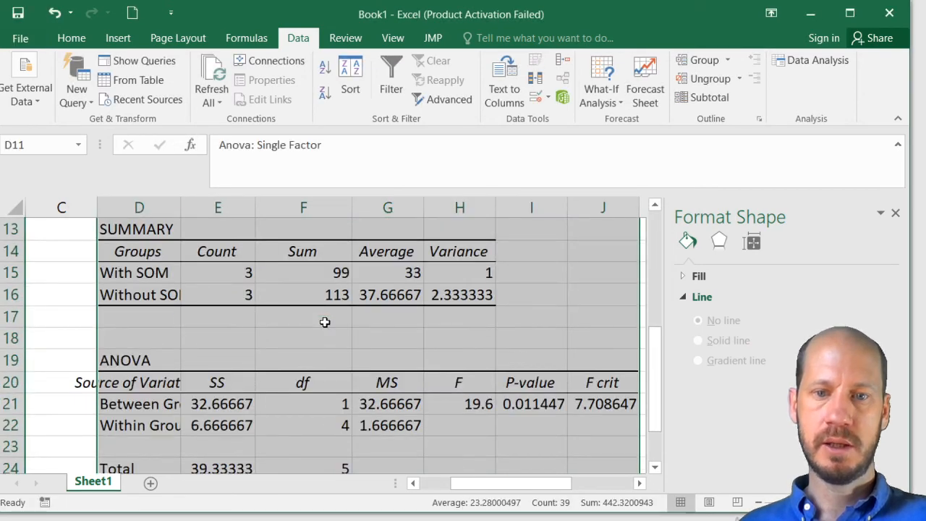
{"action": "left_click", "coordinate": [542, 407]}
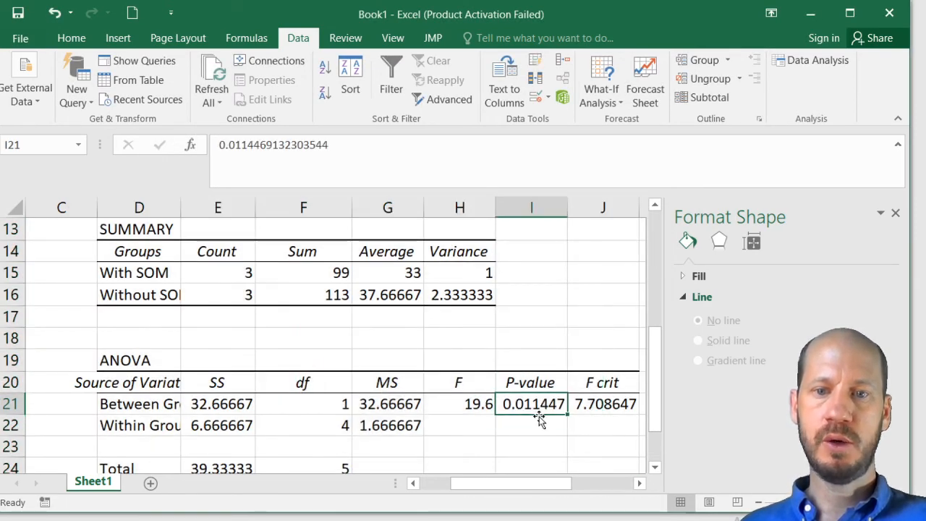
{"action": "scroll", "coordinate": [535, 412], "scroll_direction": "down", "scroll_amount": 1}
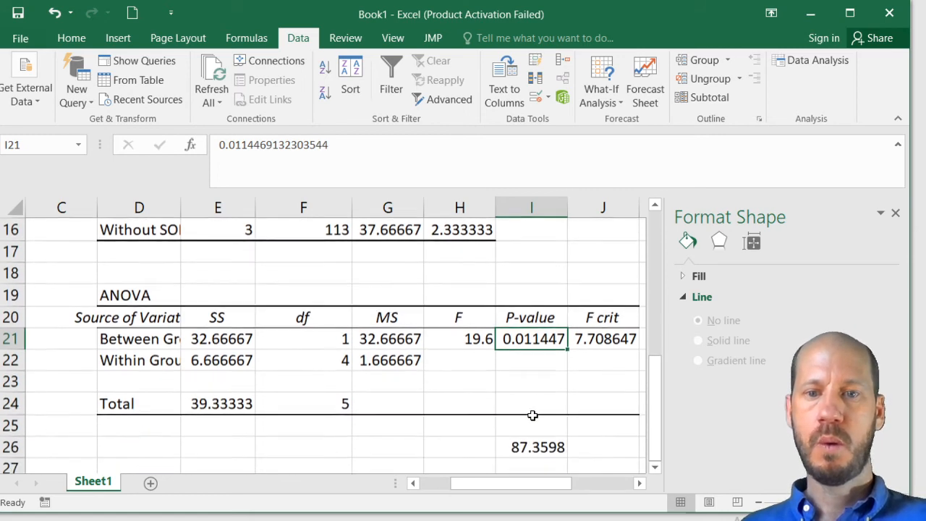
{"action": "scroll", "coordinate": [566, 414], "scroll_direction": "down", "scroll_amount": 1}
{"action": "left_click", "coordinate": [521, 380]}
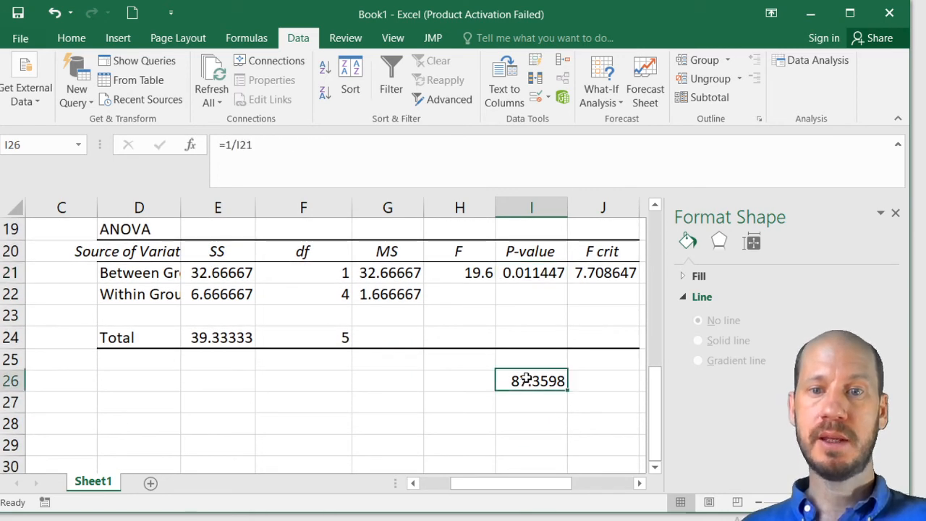
{"action": "left_click", "coordinate": [542, 273]}
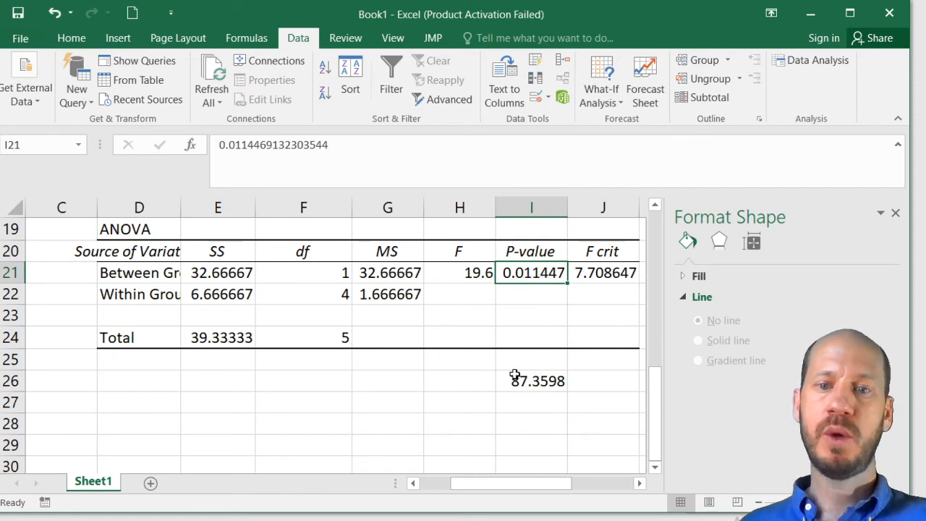
{"action": "left_click", "coordinate": [543, 403]}
{"action": "left_click", "coordinate": [545, 383]}
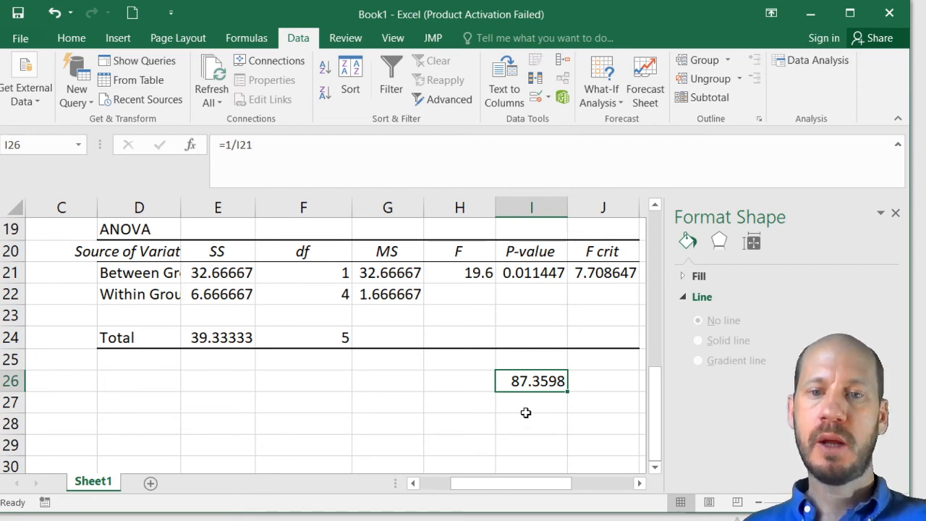
{"action": "scroll", "coordinate": [381, 411], "scroll_direction": "up", "scroll_amount": 2}
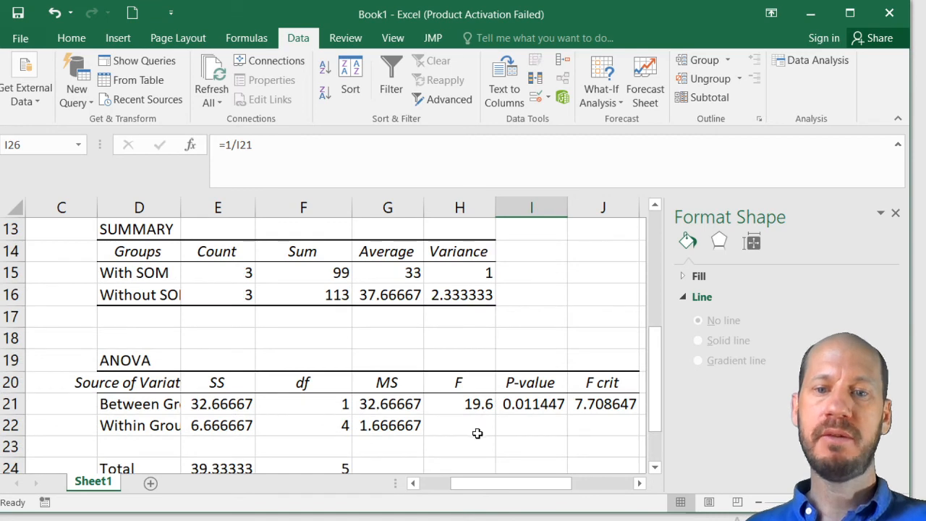
Return to the plant height chart and add data labels to its bars
{"action": "scroll", "coordinate": [507, 442], "scroll_direction": "down", "scroll_amount": 1}
{"action": "scroll", "coordinate": [533, 453], "scroll_direction": "up", "scroll_amount": 2}
{"action": "scroll", "coordinate": [393, 397], "scroll_direction": "up", "scroll_amount": 2}
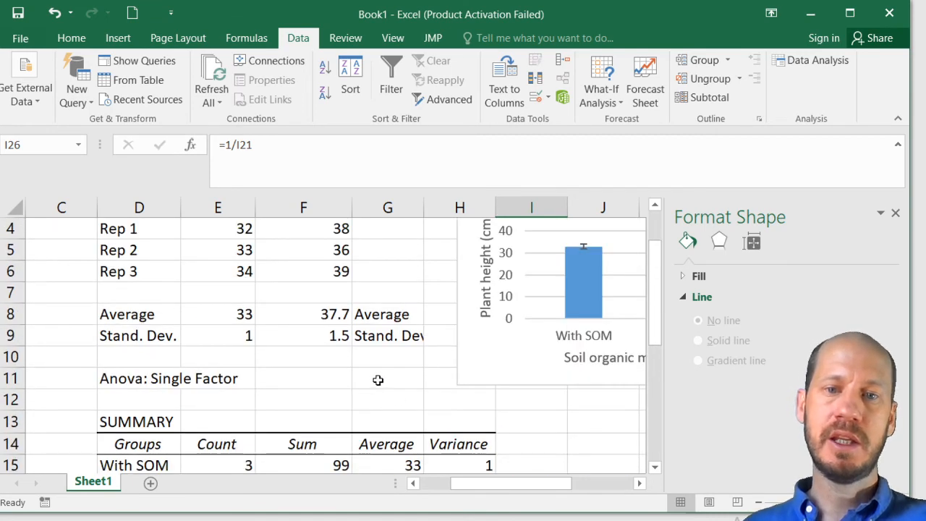
{"action": "scroll", "coordinate": [378, 378], "scroll_direction": "up", "scroll_amount": 1}
{"action": "left_click_drag", "start_coordinate": [556, 487], "coordinate": [588, 486]}
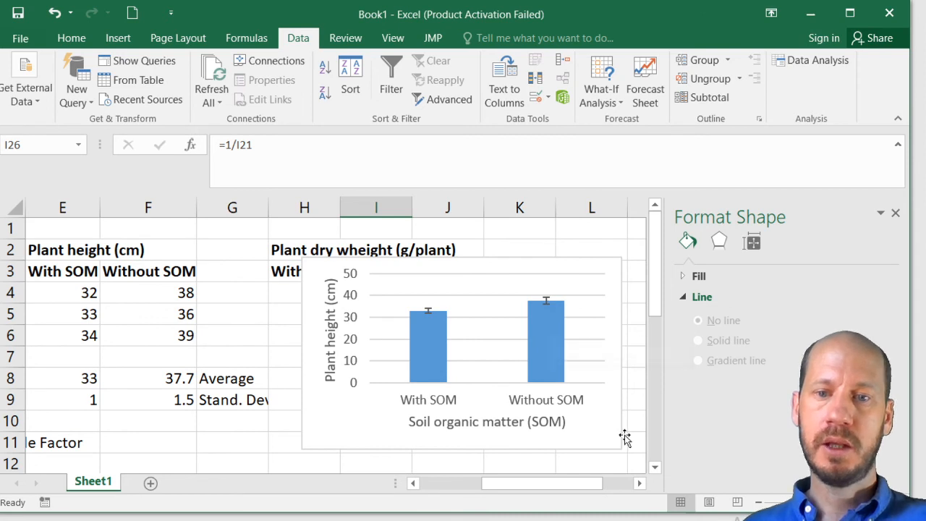
{"action": "left_click_drag", "start_coordinate": [607, 483], "coordinate": [625, 472]}
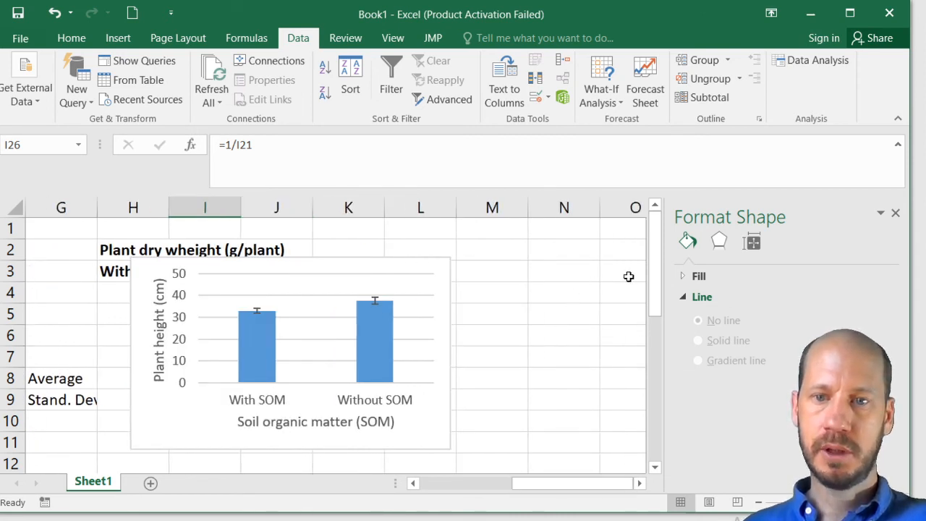
{"action": "left_click", "coordinate": [444, 275]}
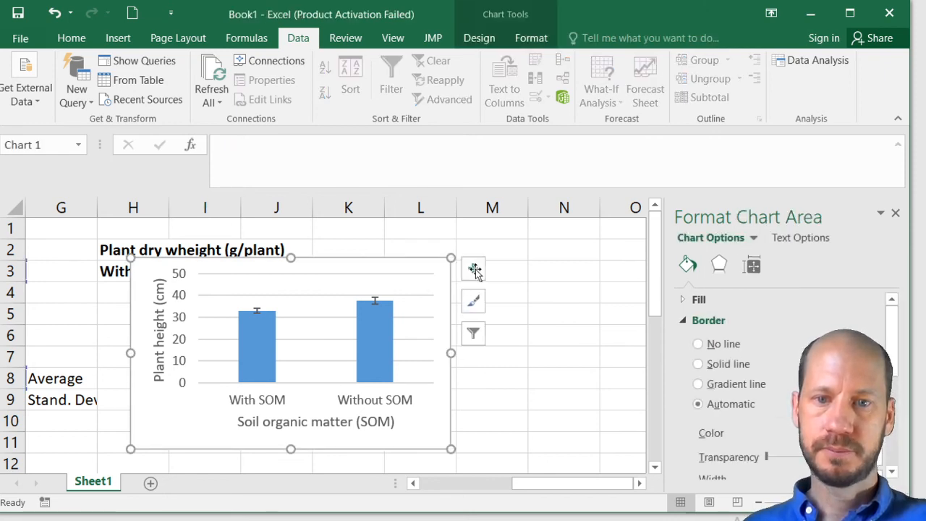
{"action": "left_click", "coordinate": [478, 269]}
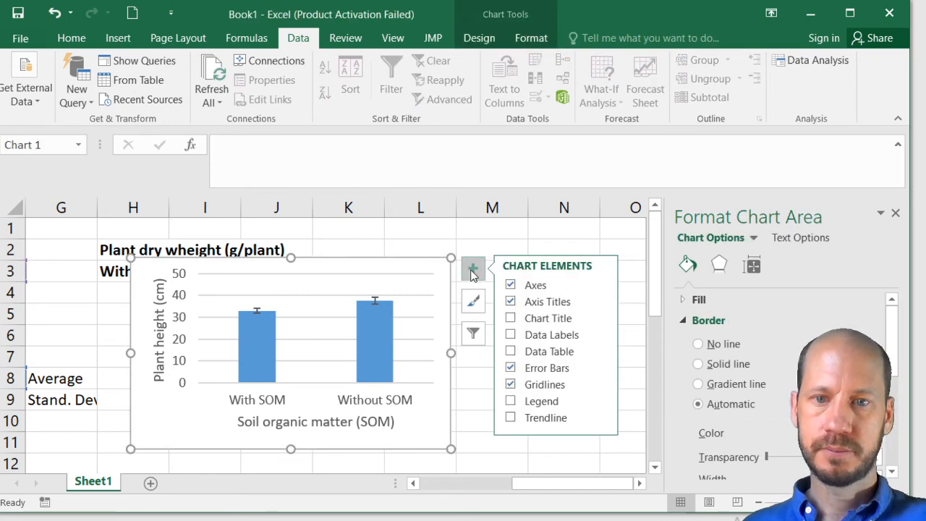
{"action": "left_click", "coordinate": [548, 335]}
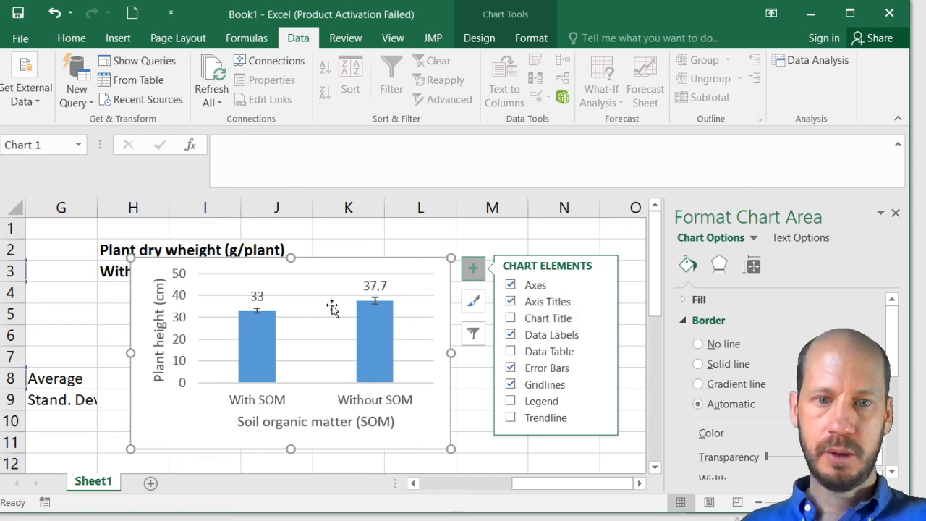
Put an asterisk in front of the value in the Without SOM bar's data label
{"action": "left_click", "coordinate": [259, 298]}
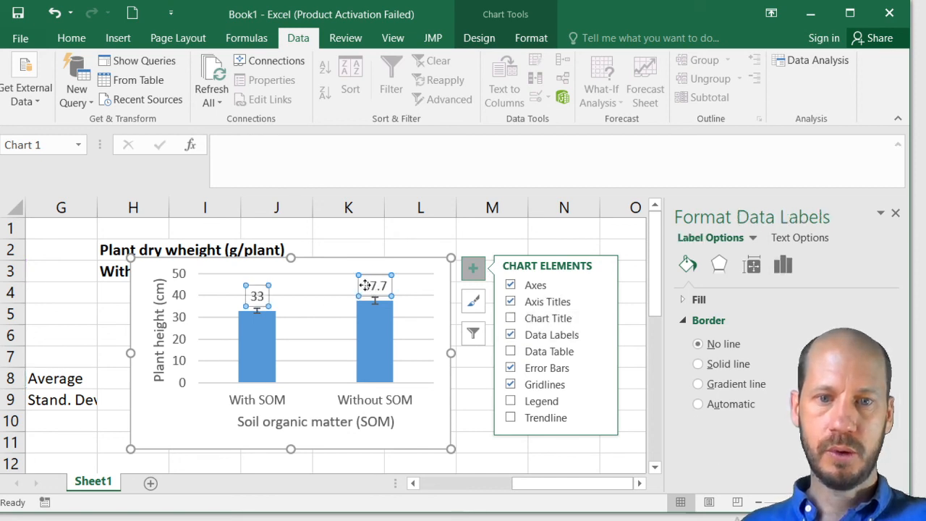
{"action": "left_click", "coordinate": [372, 286]}
{"action": "double_click", "coordinate": [367, 292]}
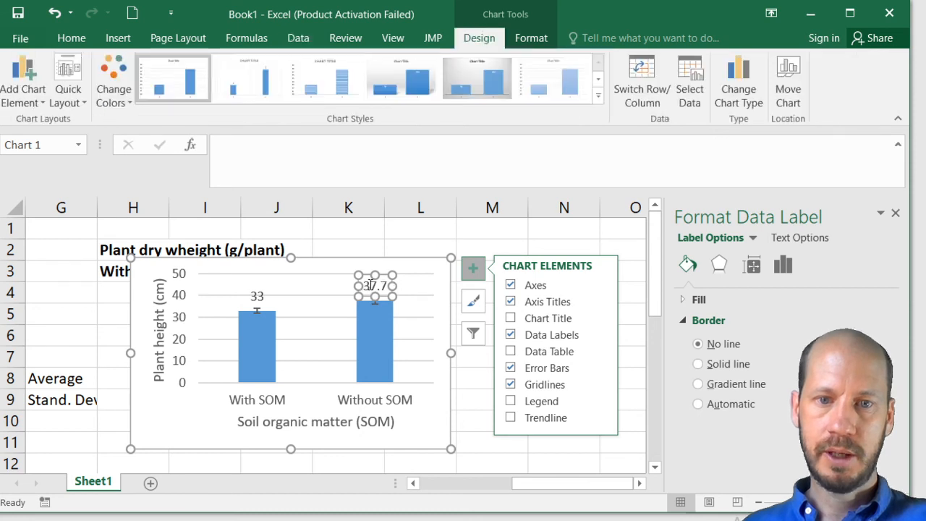
{"action": "double_click", "coordinate": [368, 285]}
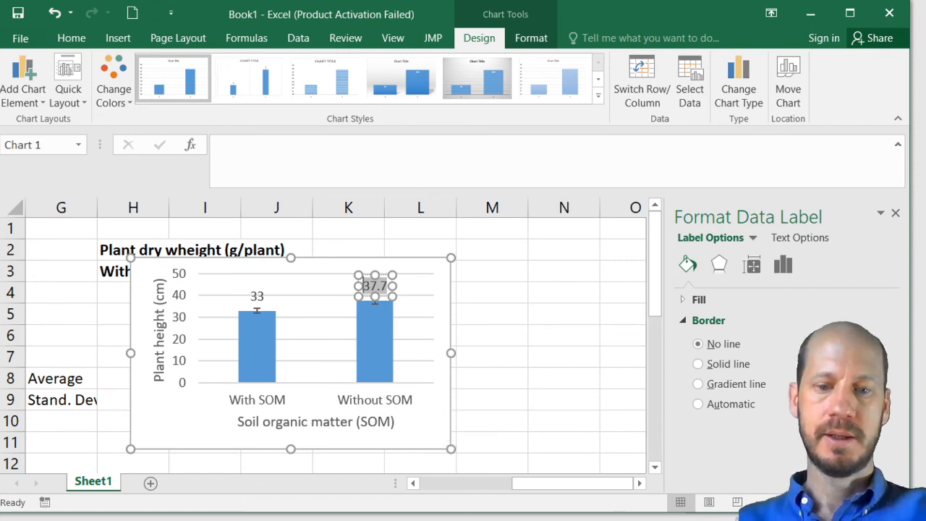
{"action": "type", "text": "*"}
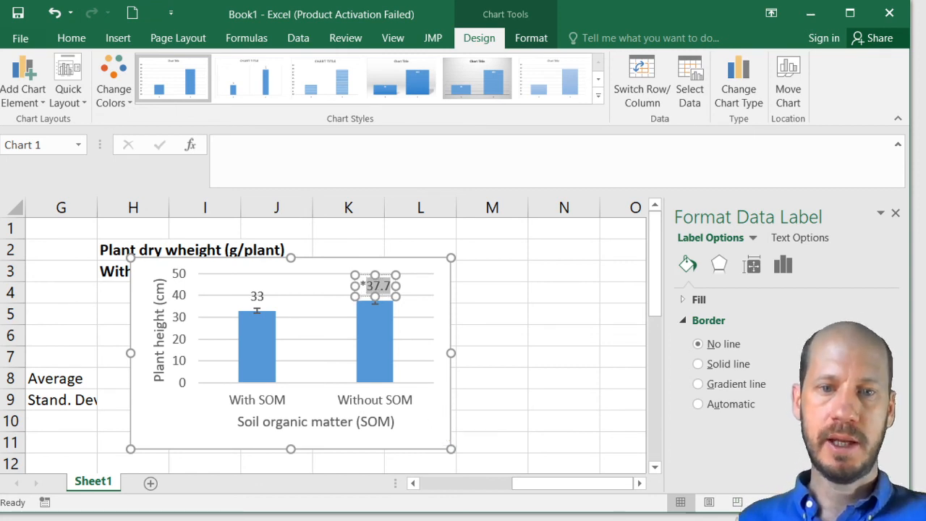
{"action": "left_click", "coordinate": [538, 443]}
{"action": "left_click", "coordinate": [499, 372]}
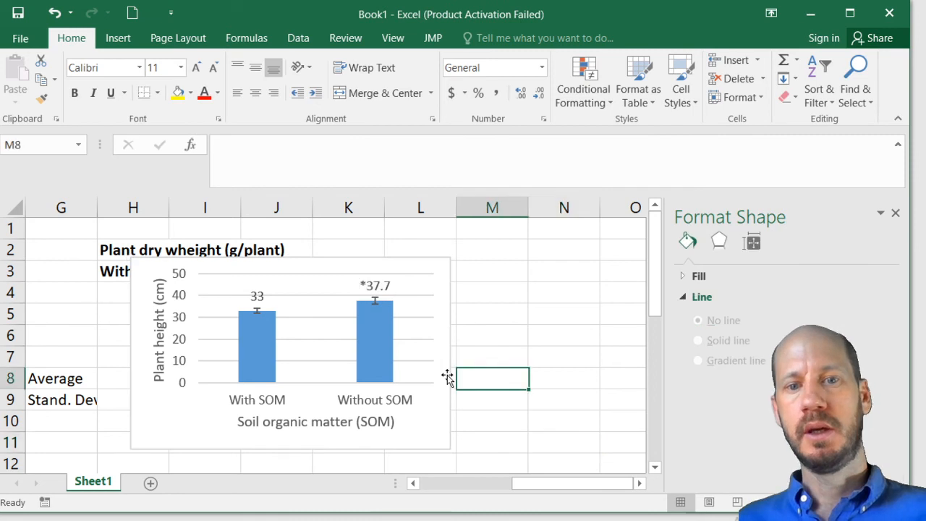
Place the asterisk on its own line above the Without SOM value and move that label slightly up, clear of the error bar
{"action": "left_click", "coordinate": [369, 286]}
{"action": "left_click", "coordinate": [367, 284]}
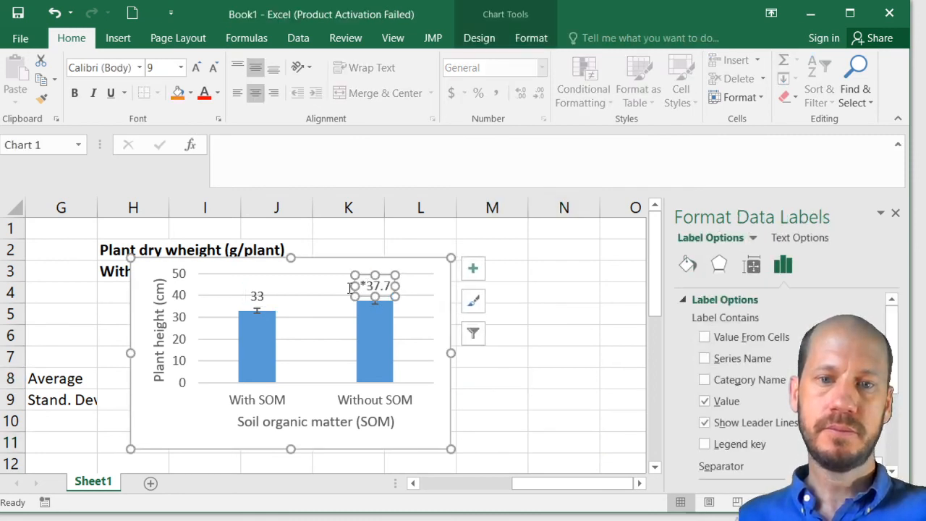
{"action": "left_click", "coordinate": [367, 284]}
{"action": "key", "text": "Return"}
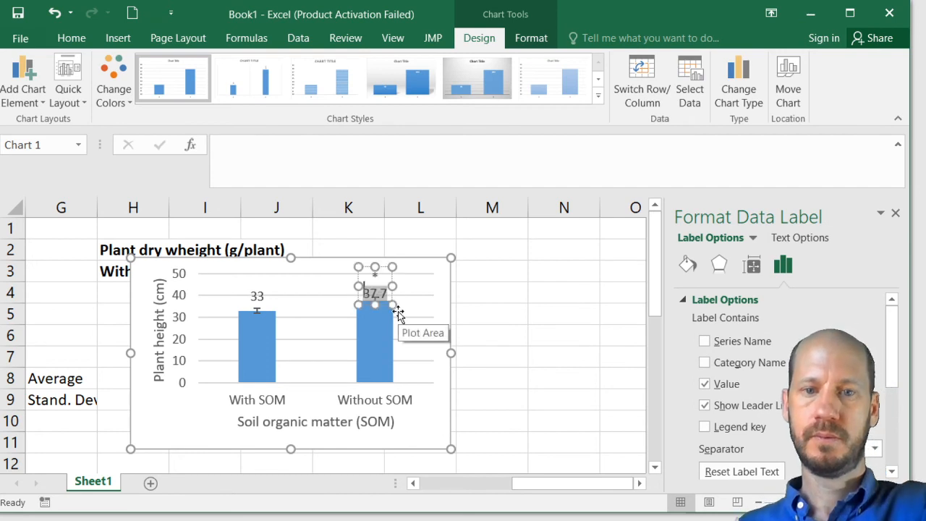
{"action": "left_click", "coordinate": [389, 269]}
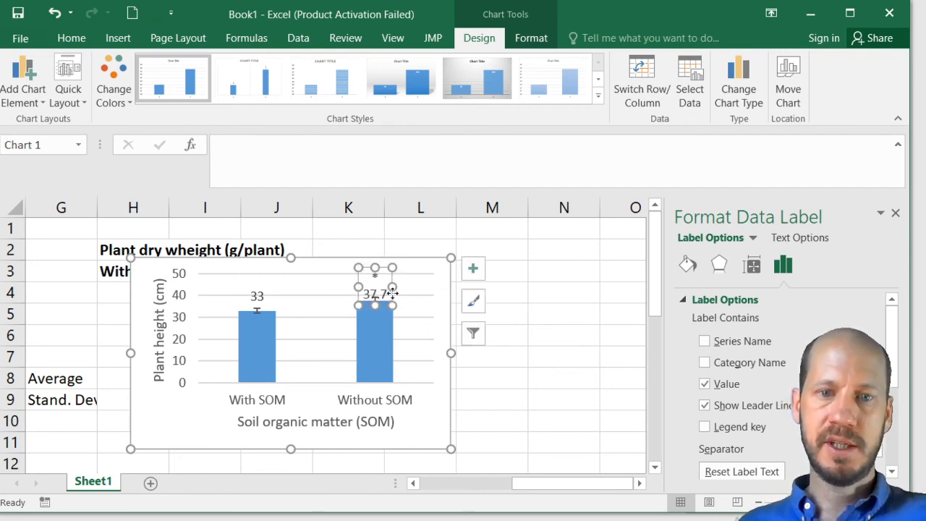
{"action": "left_click_drag", "start_coordinate": [390, 298], "coordinate": [392, 290]}
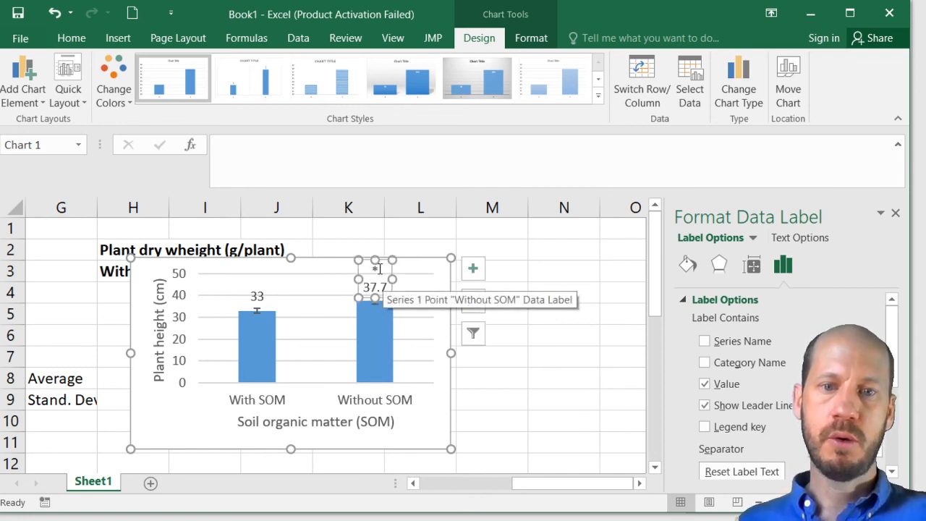
Try a second asterisk beside the first in the Without SOM data label, remove it again and deselect the chart
{"action": "left_click", "coordinate": [383, 276]}
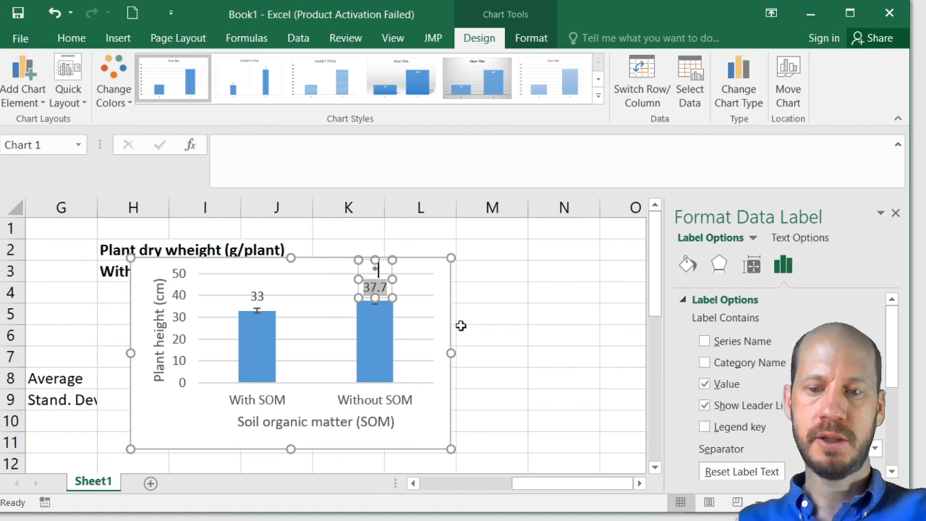
{"action": "type", "text": "*"}
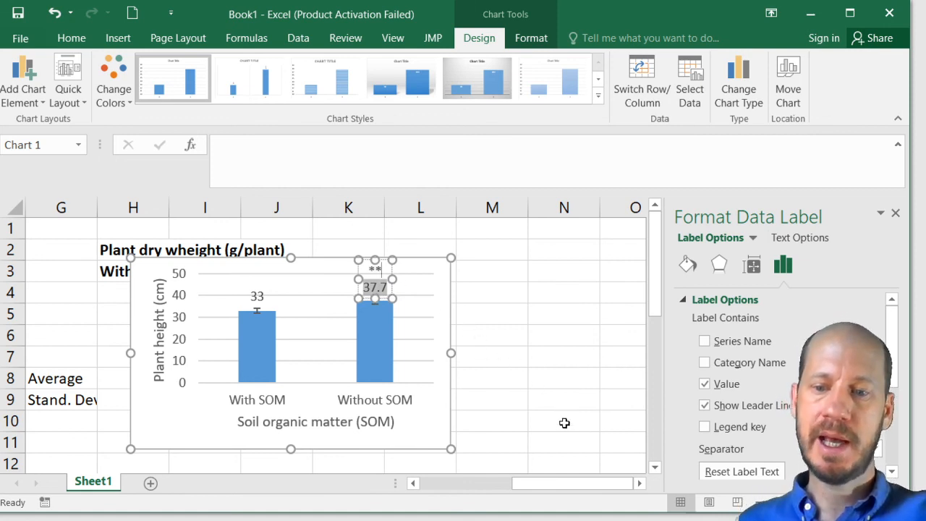
{"action": "key", "text": "BackSpace"}
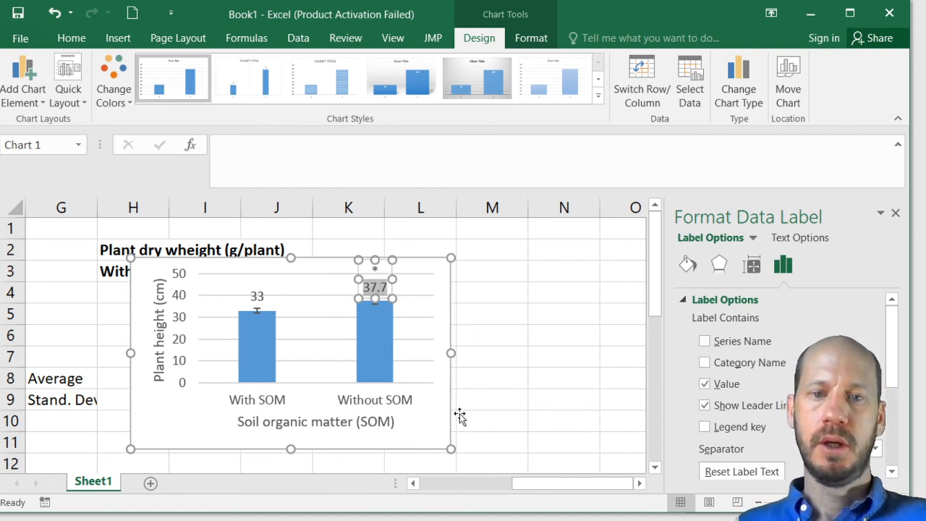
{"action": "left_click", "coordinate": [534, 363]}
{"action": "left_click", "coordinate": [463, 340]}
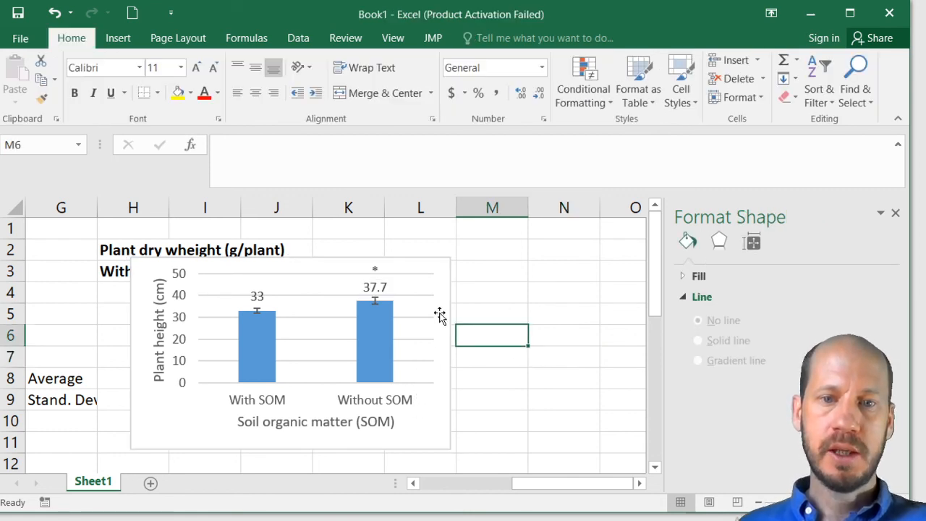
Move the plant height chart over columns J to N, clear of the plant dry weight values in columns H and I
{"action": "left_click", "coordinate": [449, 268]}
{"action": "left_click_drag", "start_coordinate": [449, 268], "coordinate": [560, 265]}
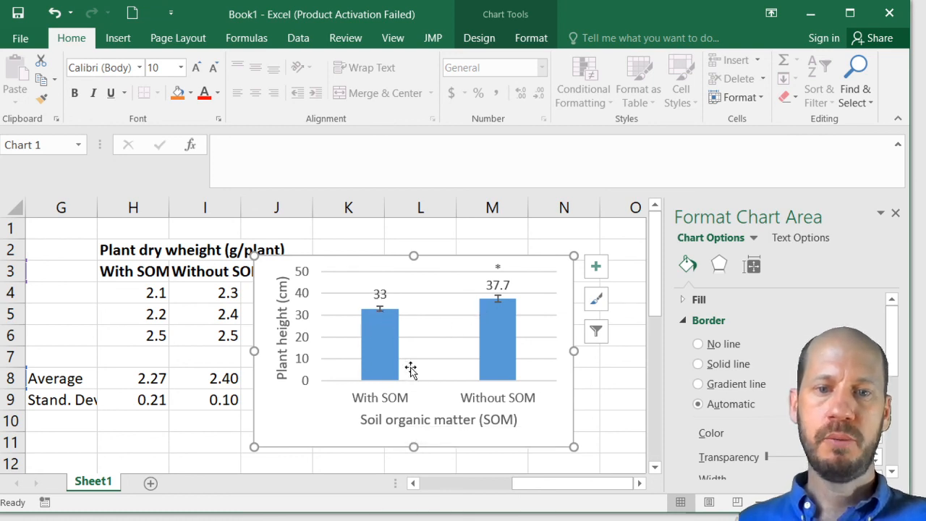
{"action": "scroll", "coordinate": [414, 371], "scroll_direction": "down", "scroll_amount": 2}
{"action": "scroll", "coordinate": [414, 372], "scroll_direction": "up", "scroll_amount": 2}
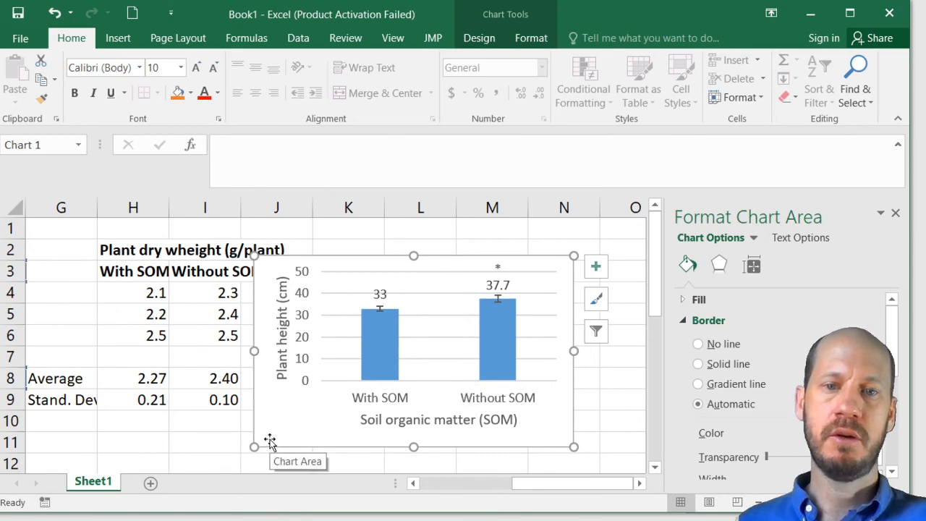
Return to the ANOVA output and review the group summary and the P-value
{"action": "scroll", "coordinate": [270, 437], "scroll_direction": "down", "scroll_amount": 3}
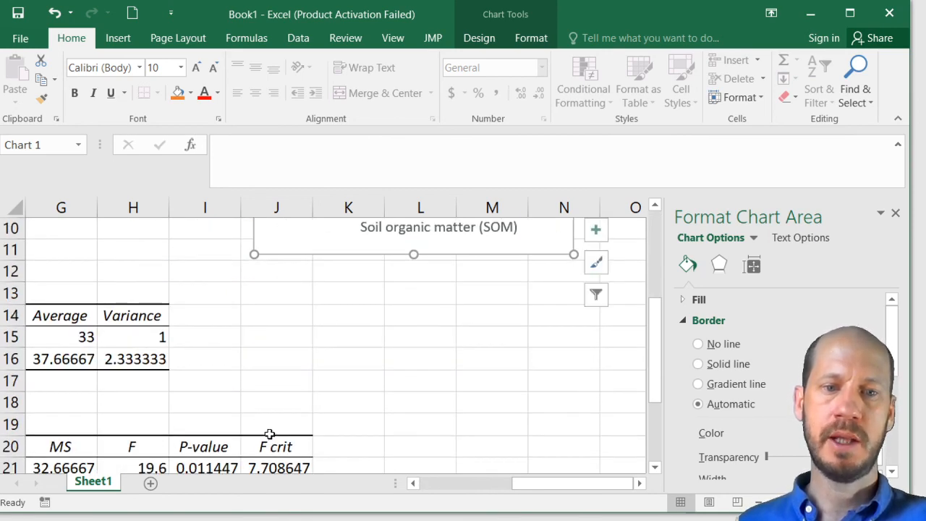
{"action": "scroll", "coordinate": [301, 428], "scroll_direction": "down", "scroll_amount": 1}
{"action": "left_click_drag", "start_coordinate": [550, 483], "coordinate": [472, 484]}
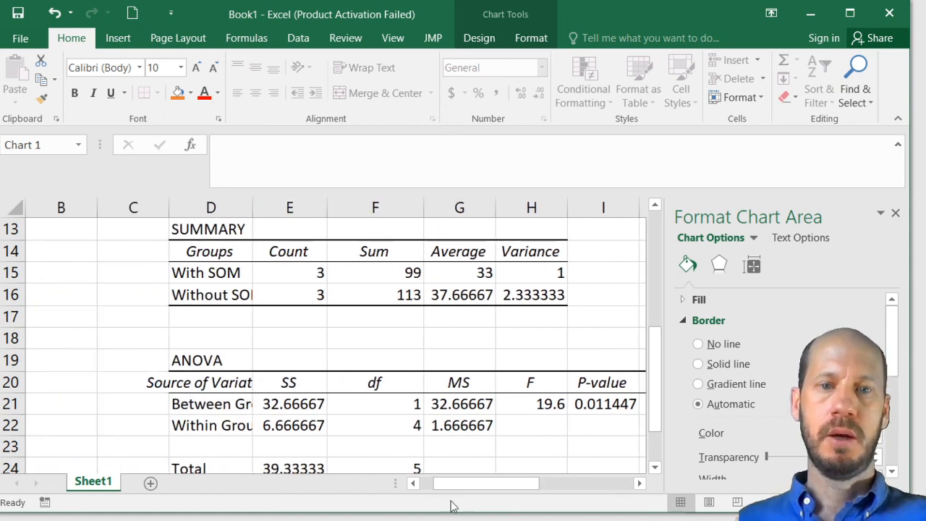